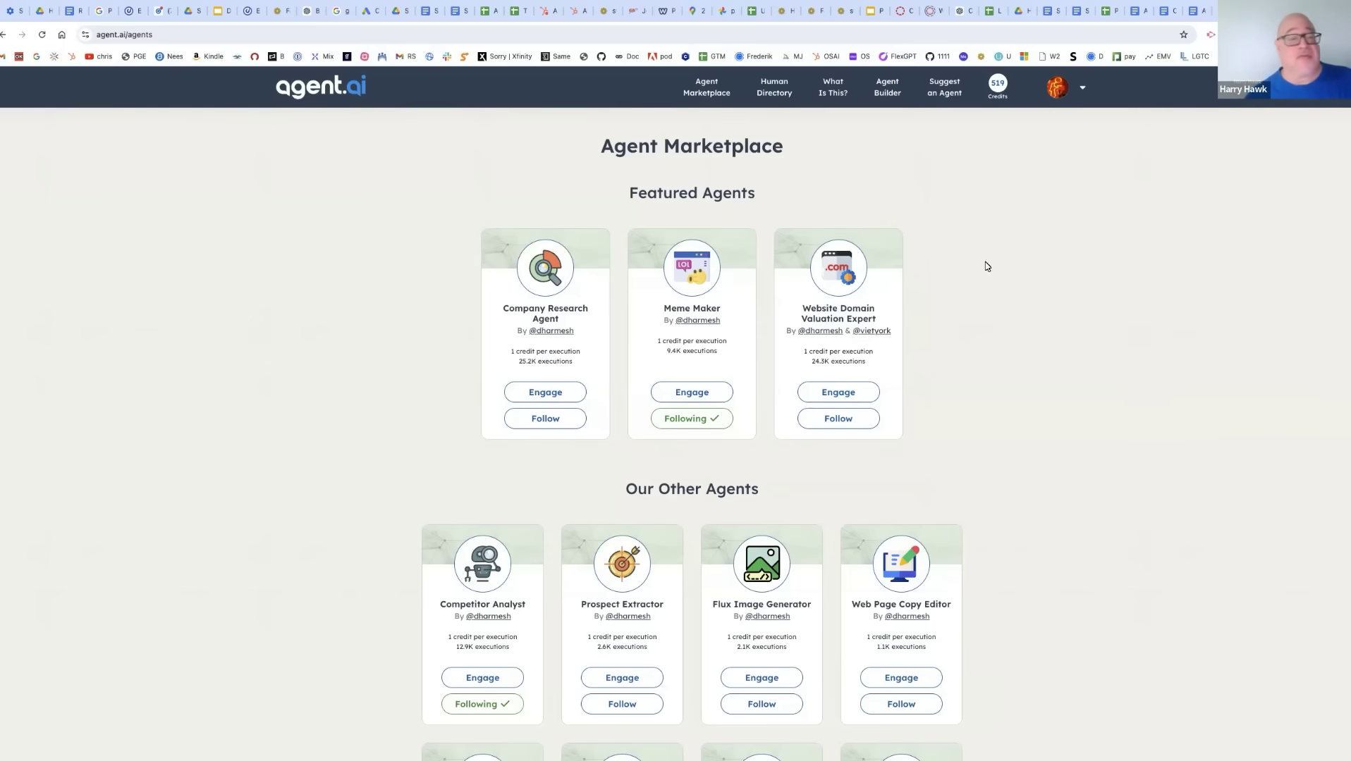
Open Meme Maker and generate an expanding-brain meme on the topic 'Breakdancing'
{"action": "left_click", "coordinate": [692, 392]}
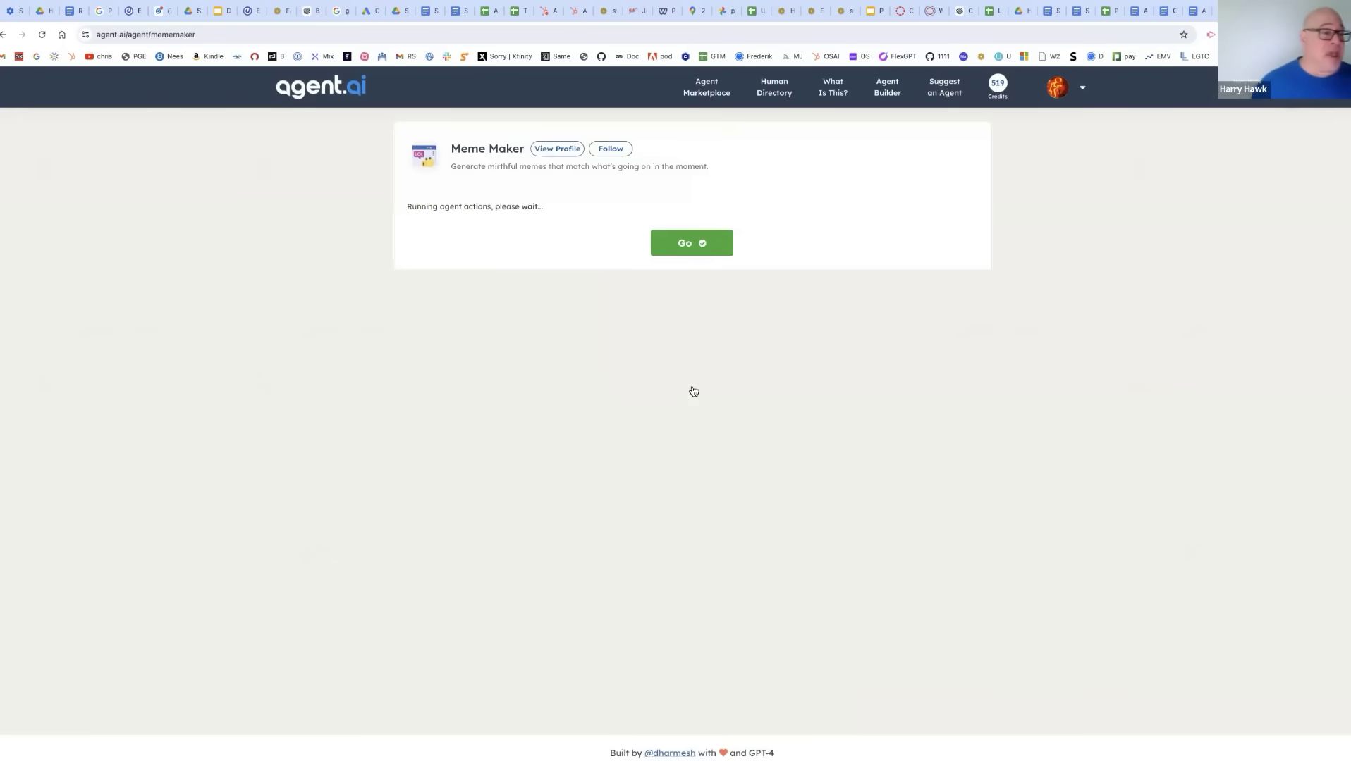
{"action": "left_click", "coordinate": [514, 234]}
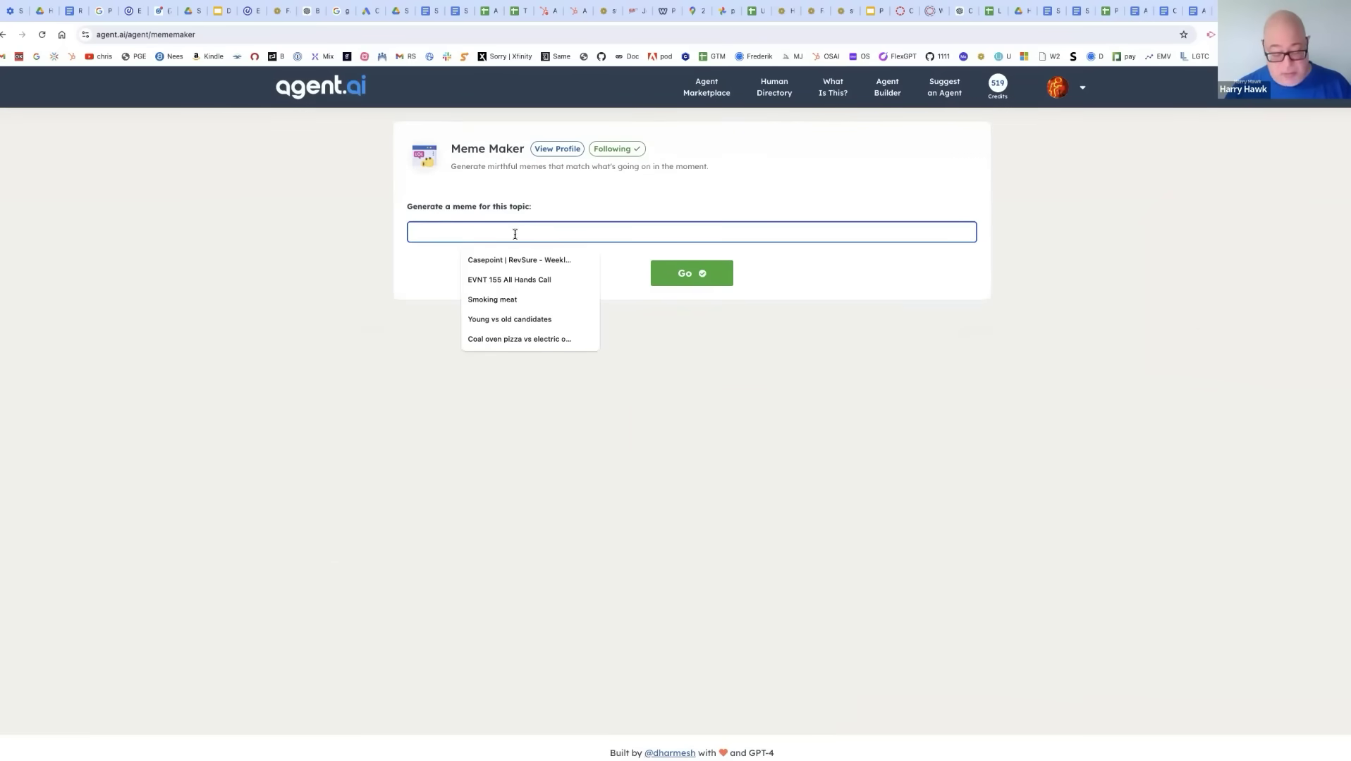
{"action": "type", "text": "Breakdancing"}
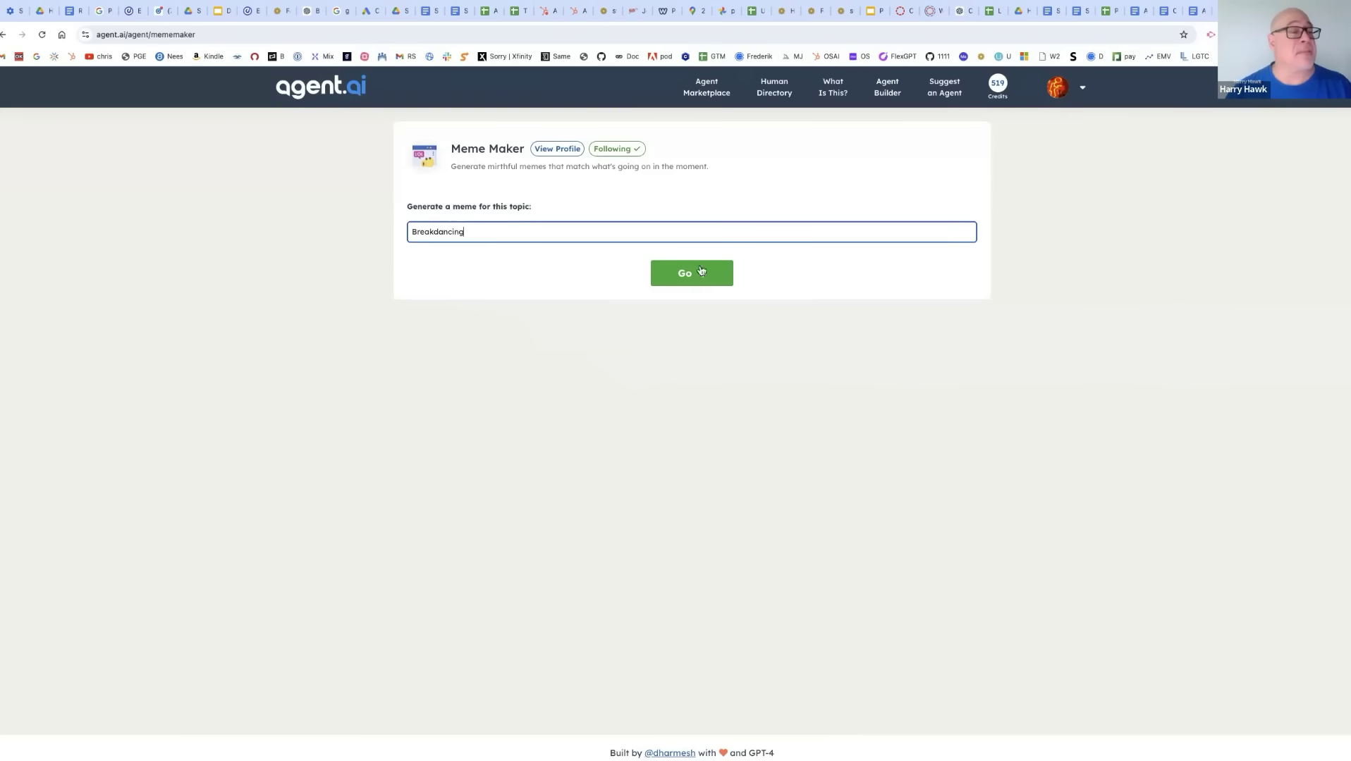
{"action": "left_click", "coordinate": [711, 284]}
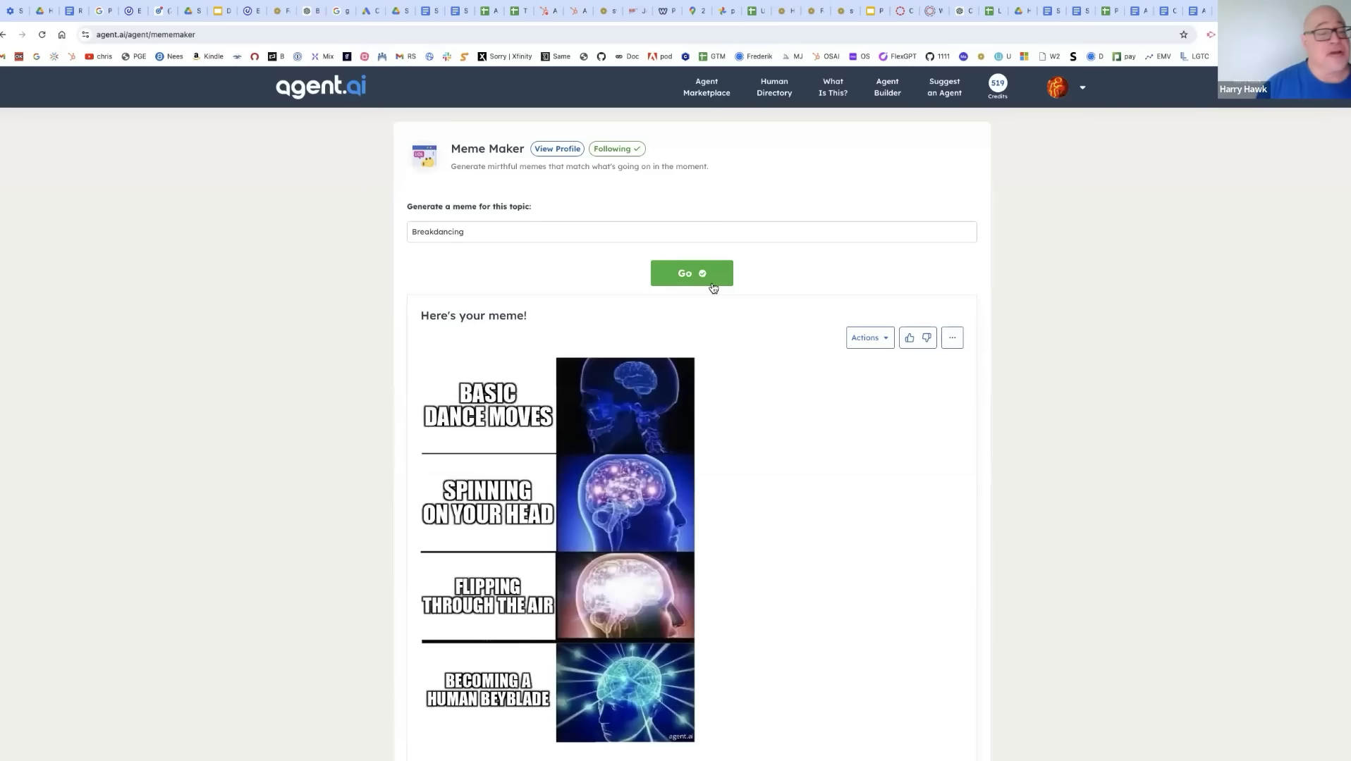
{"action": "scroll", "coordinate": [736, 437], "scroll_direction": "down", "scroll_amount": 3}
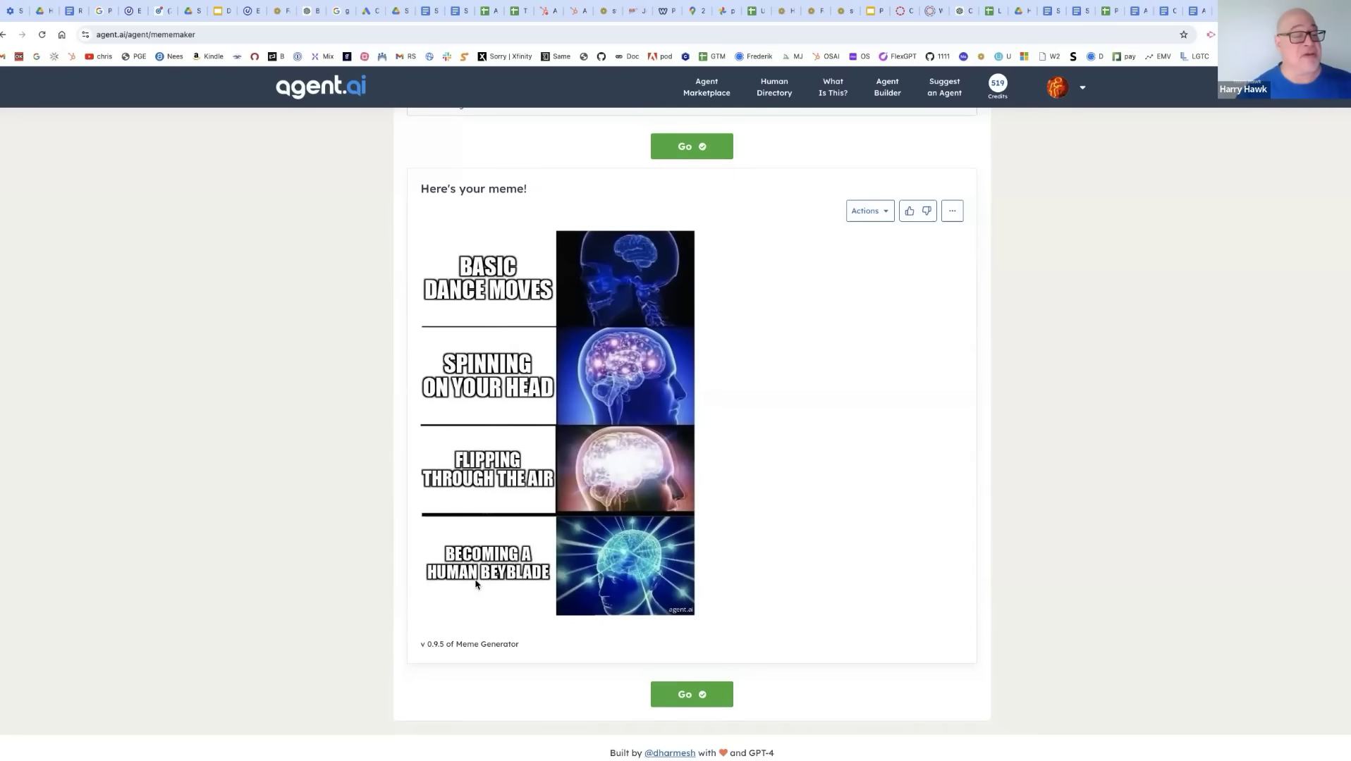
{"action": "scroll", "coordinate": [471, 395], "scroll_direction": "up", "scroll_amount": 3}
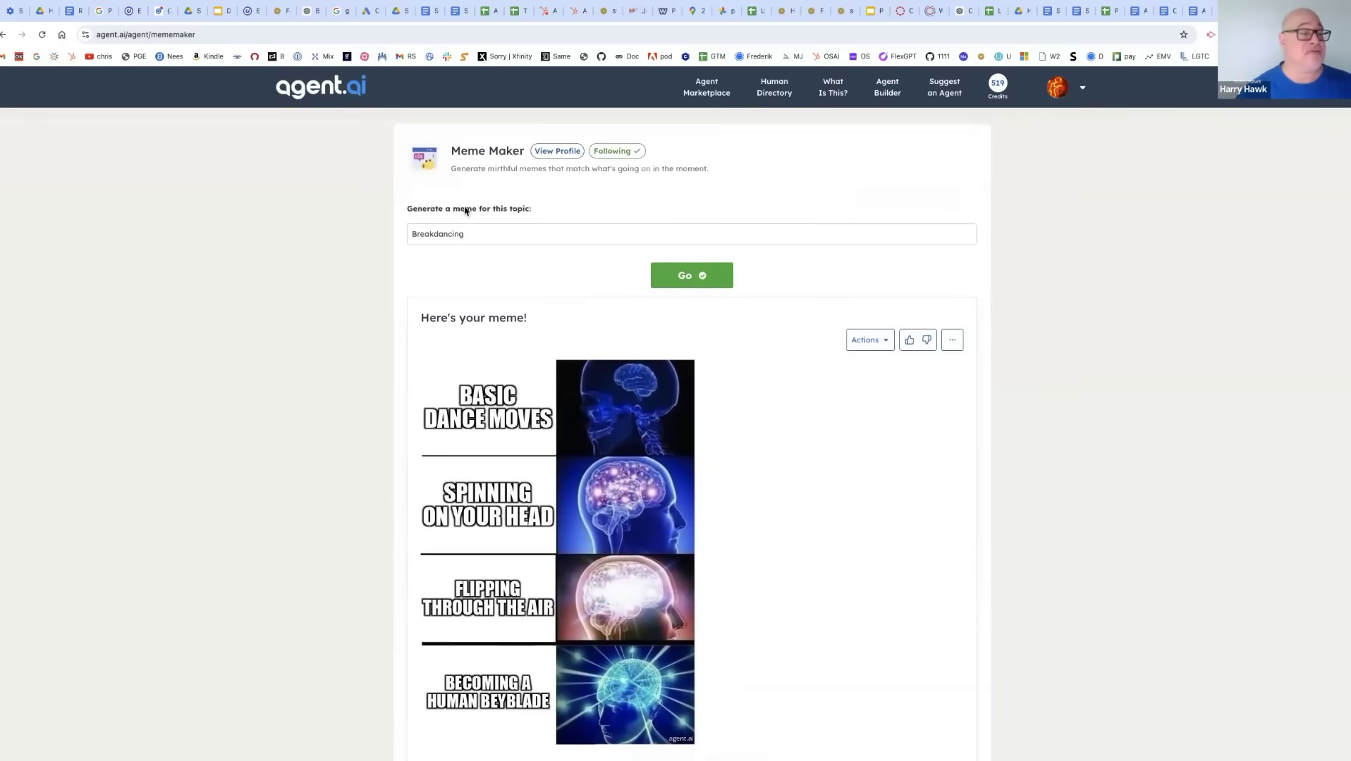
Generate a meme using the 'Coal oven pizza vs electric oven pizza' topic suggestion
{"action": "double_click", "coordinate": [470, 234]}
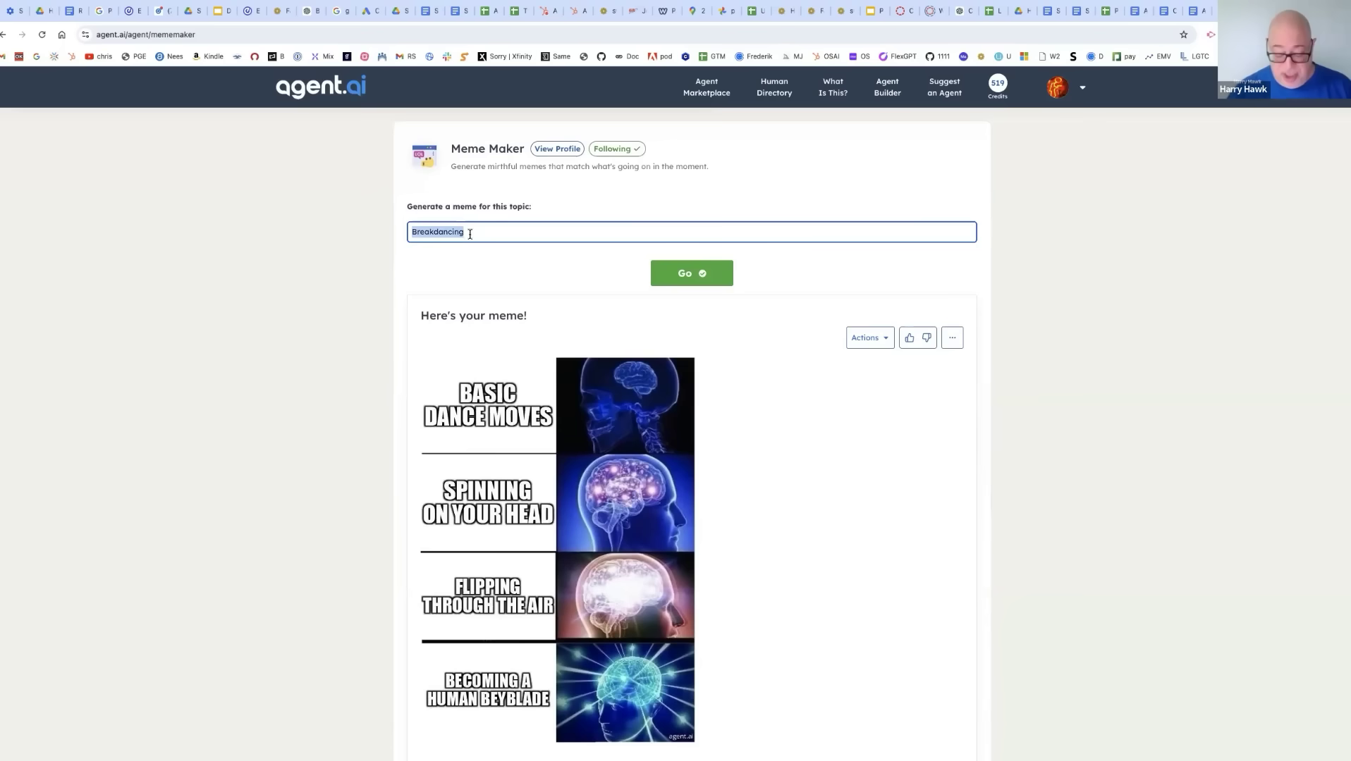
{"action": "type", "text": "Coal "}
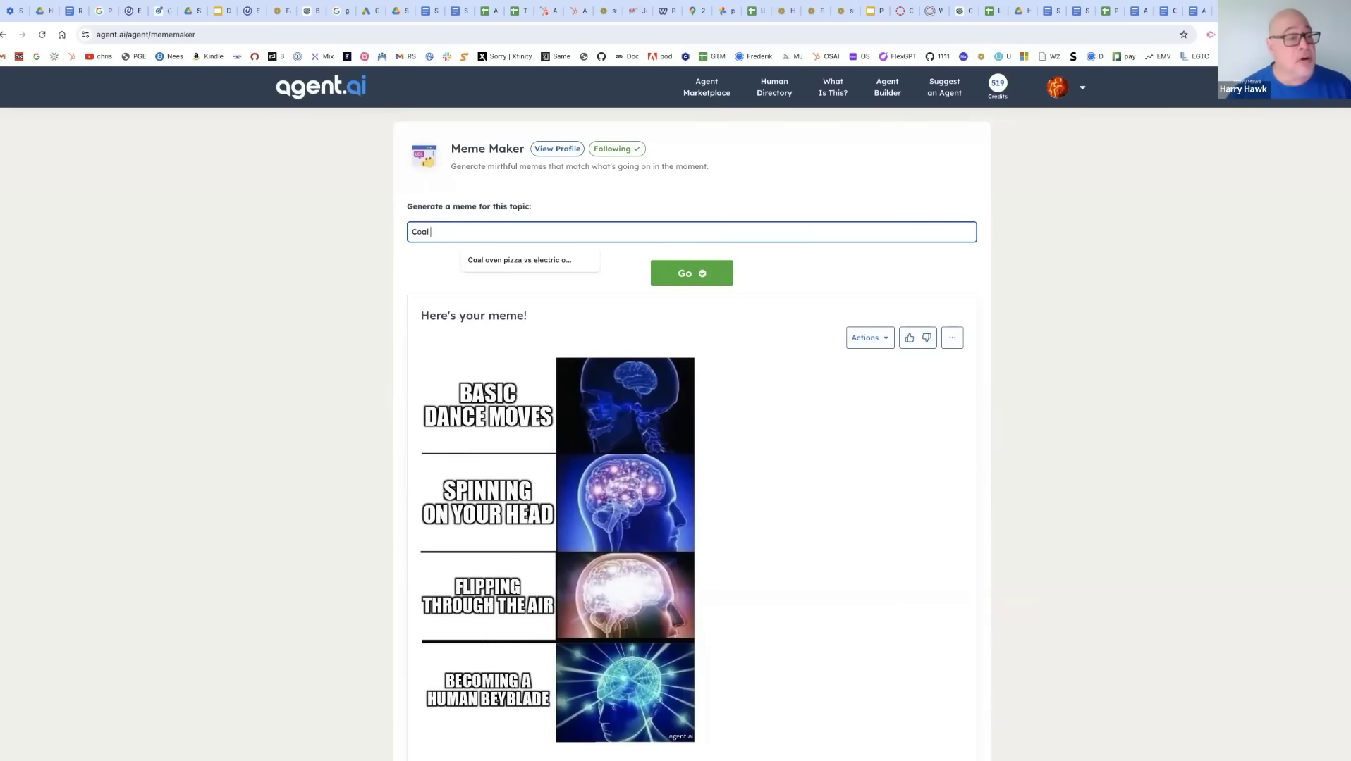
{"action": "type", "text": "o"}
{"action": "type", "text": "ven Pizza"}
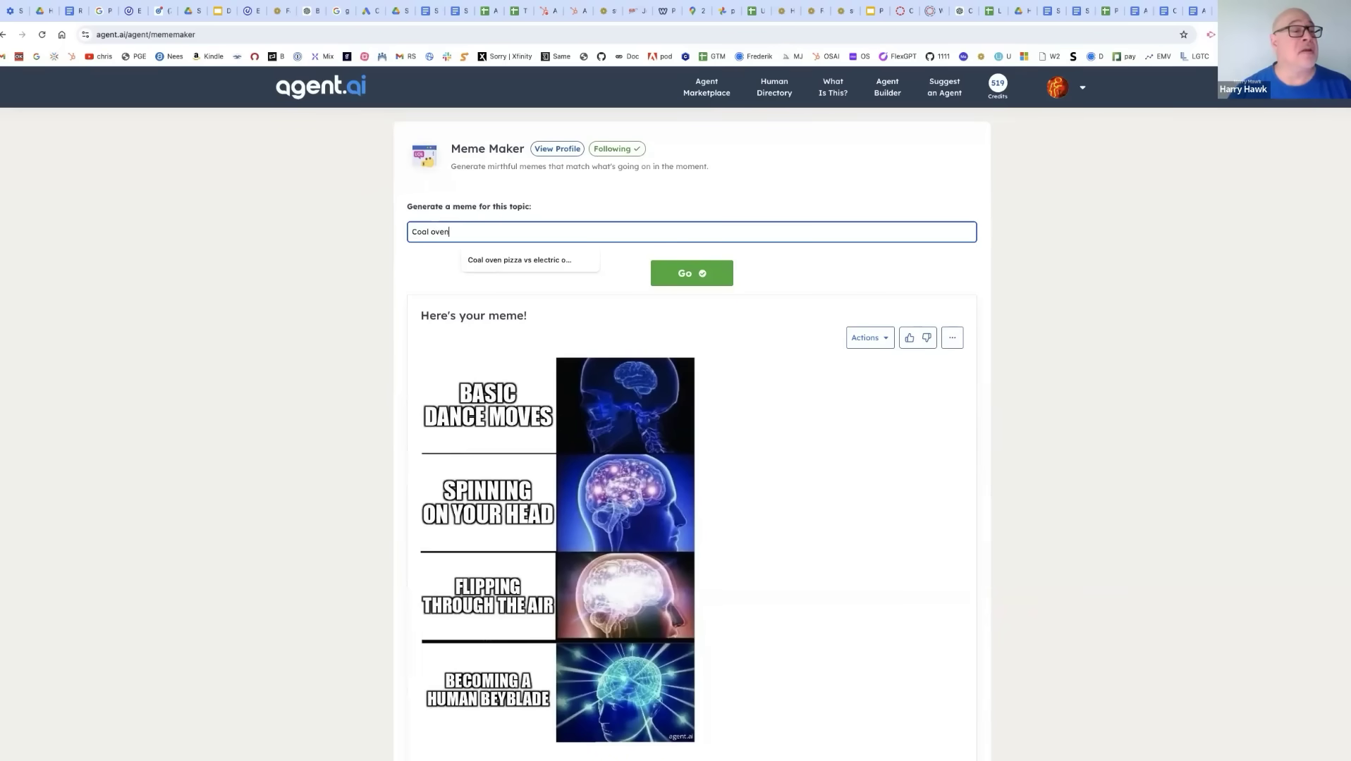
{"action": "left_click", "coordinate": [490, 259]}
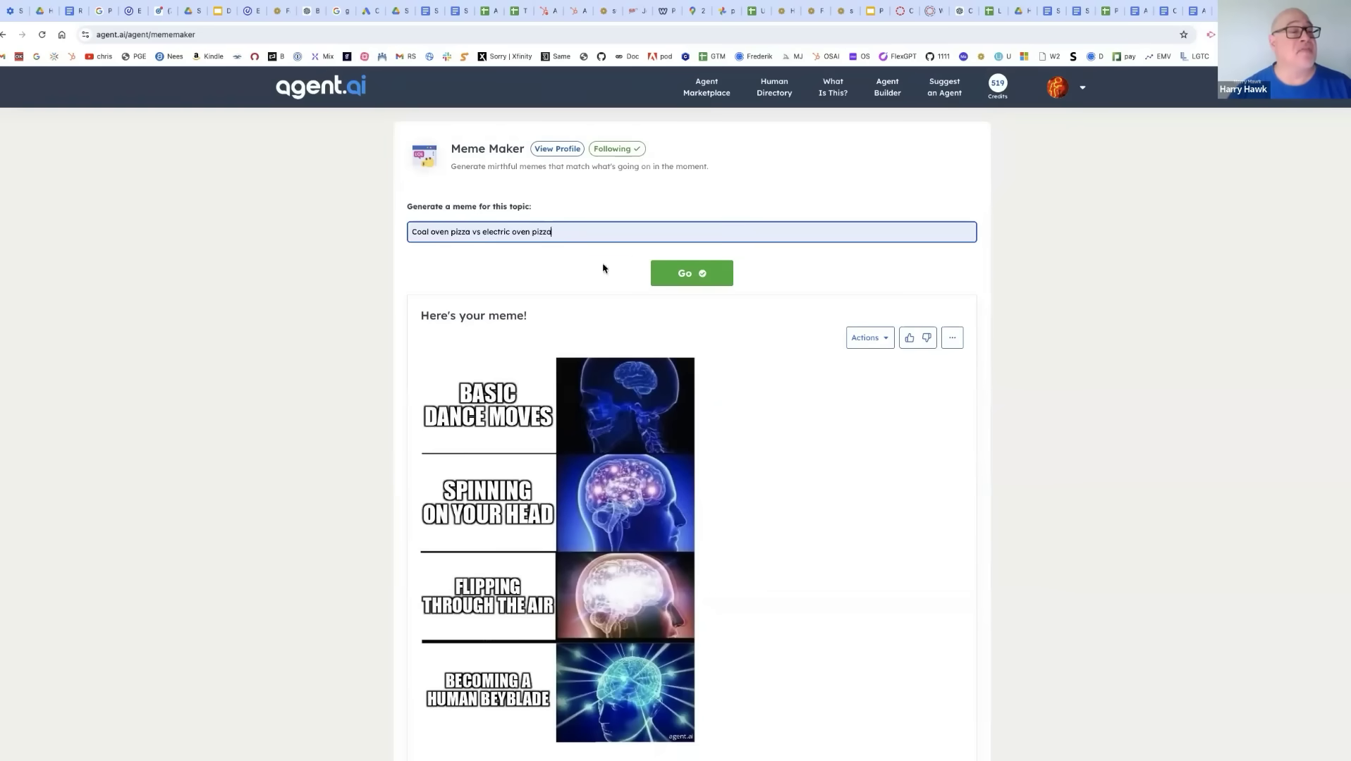
{"action": "left_click", "coordinate": [703, 278]}
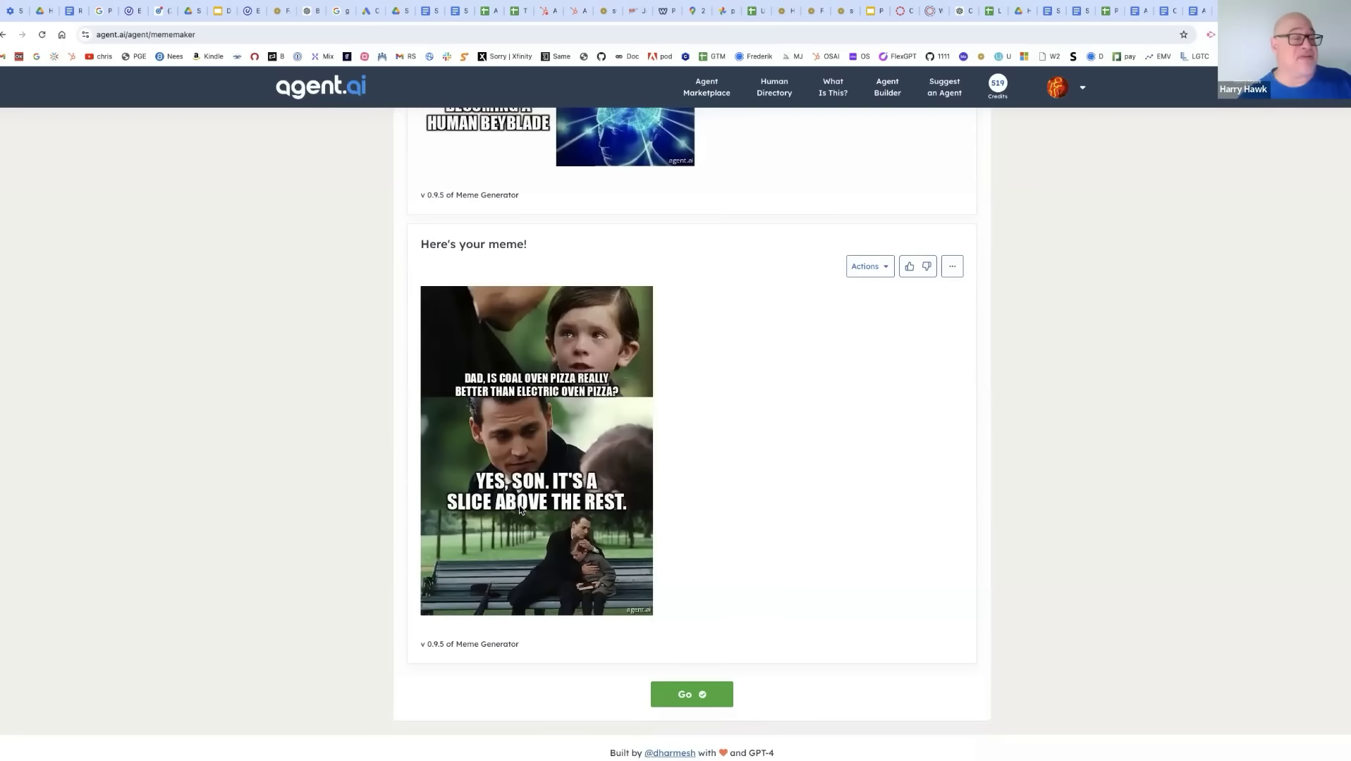
Give the pizza and breakdancing memes a thumbs-up and dismiss both feedback confirmations
{"action": "scroll", "coordinate": [568, 497], "scroll_direction": "up", "scroll_amount": 2}
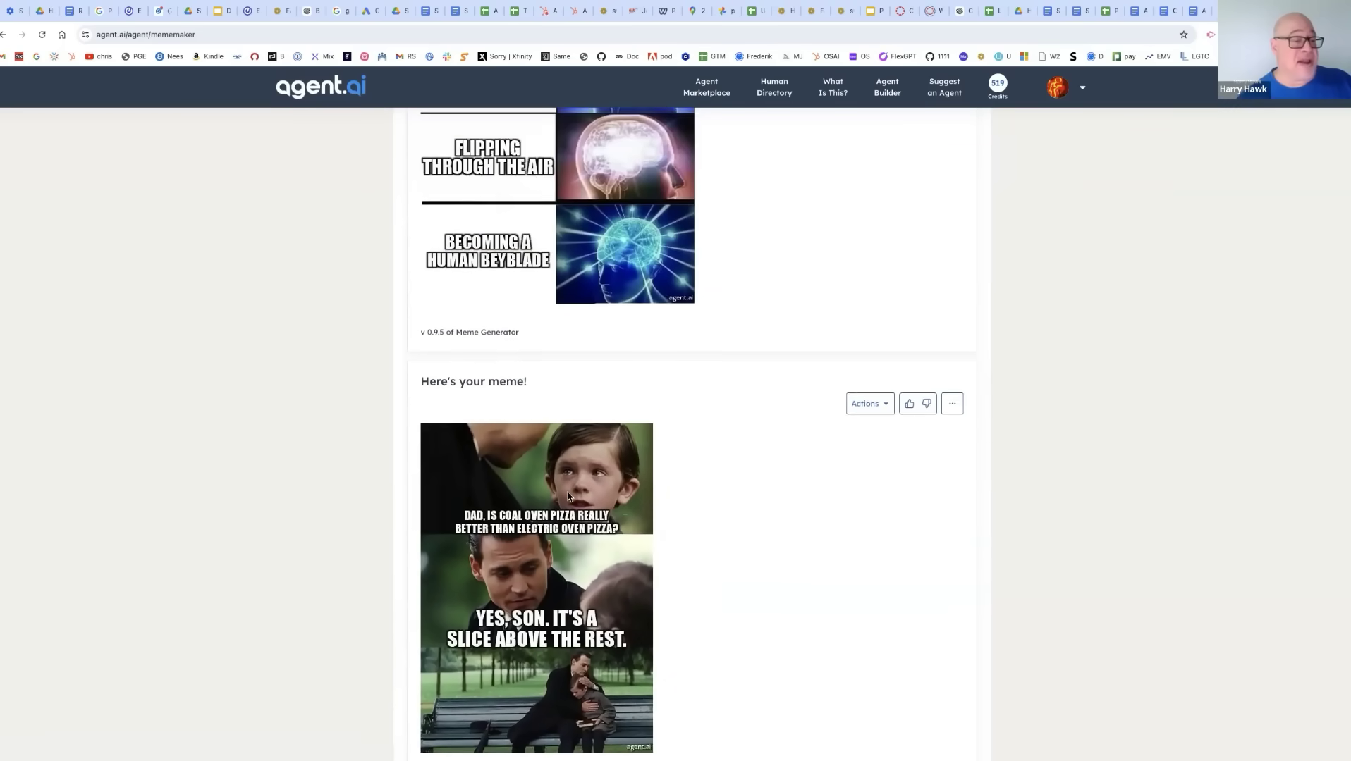
{"action": "scroll", "coordinate": [568, 497], "scroll_direction": "up", "scroll_amount": 1}
{"action": "left_click", "coordinate": [908, 490]}
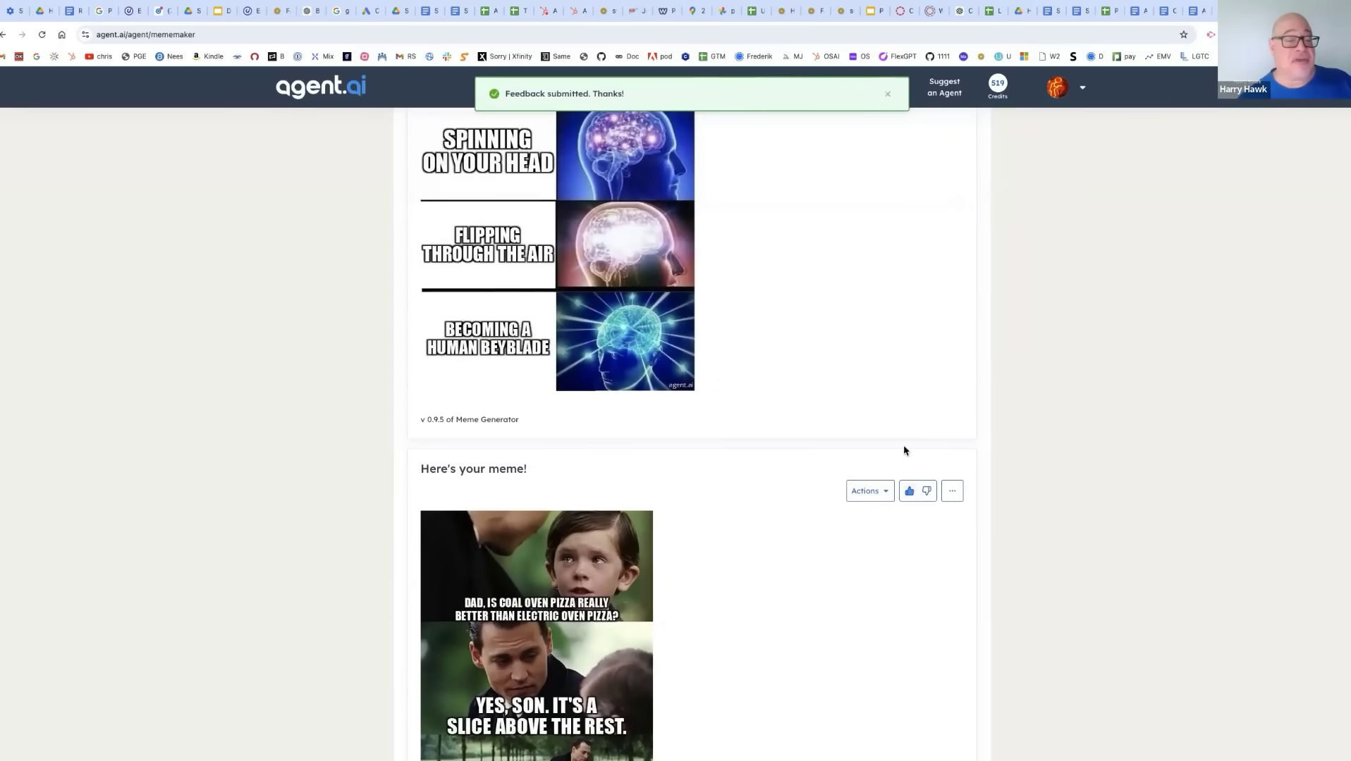
{"action": "scroll", "coordinate": [892, 422], "scroll_direction": "up", "scroll_amount": 3}
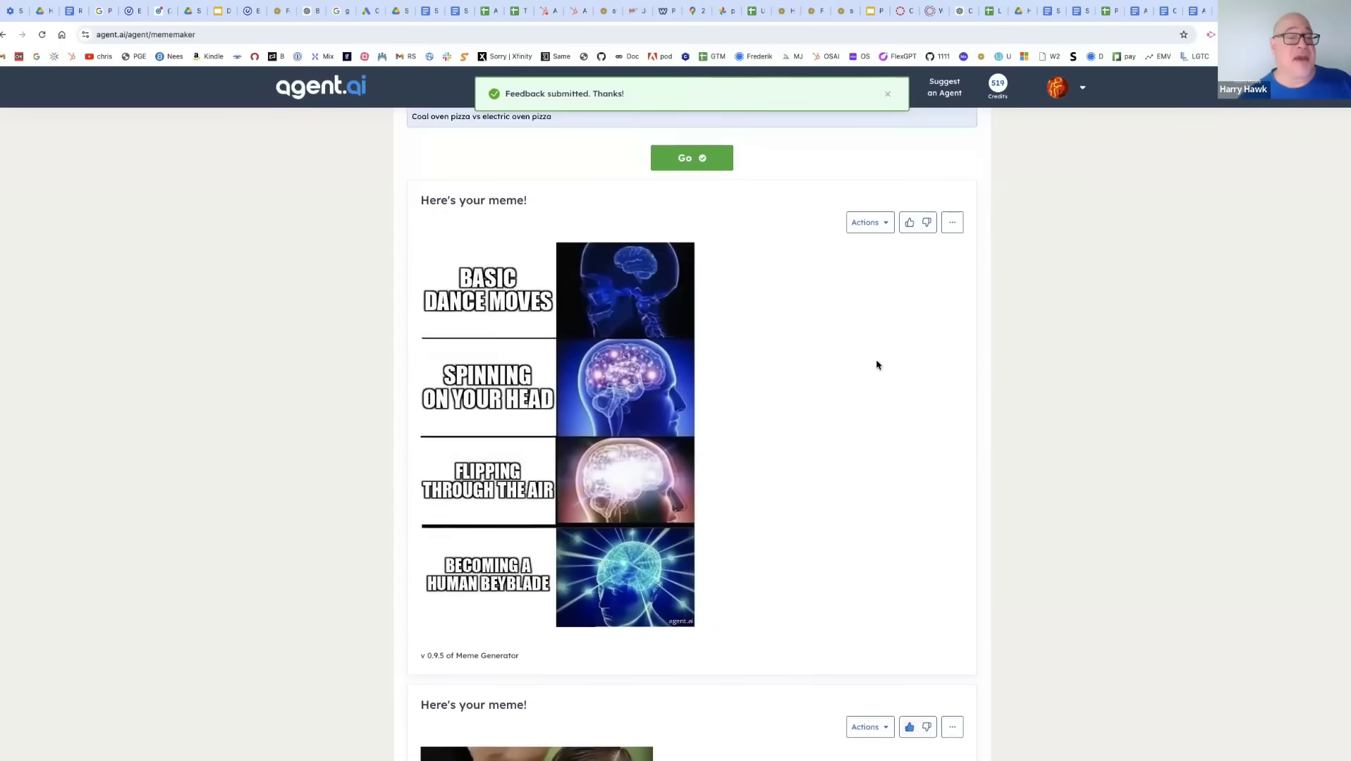
{"action": "left_click", "coordinate": [910, 230]}
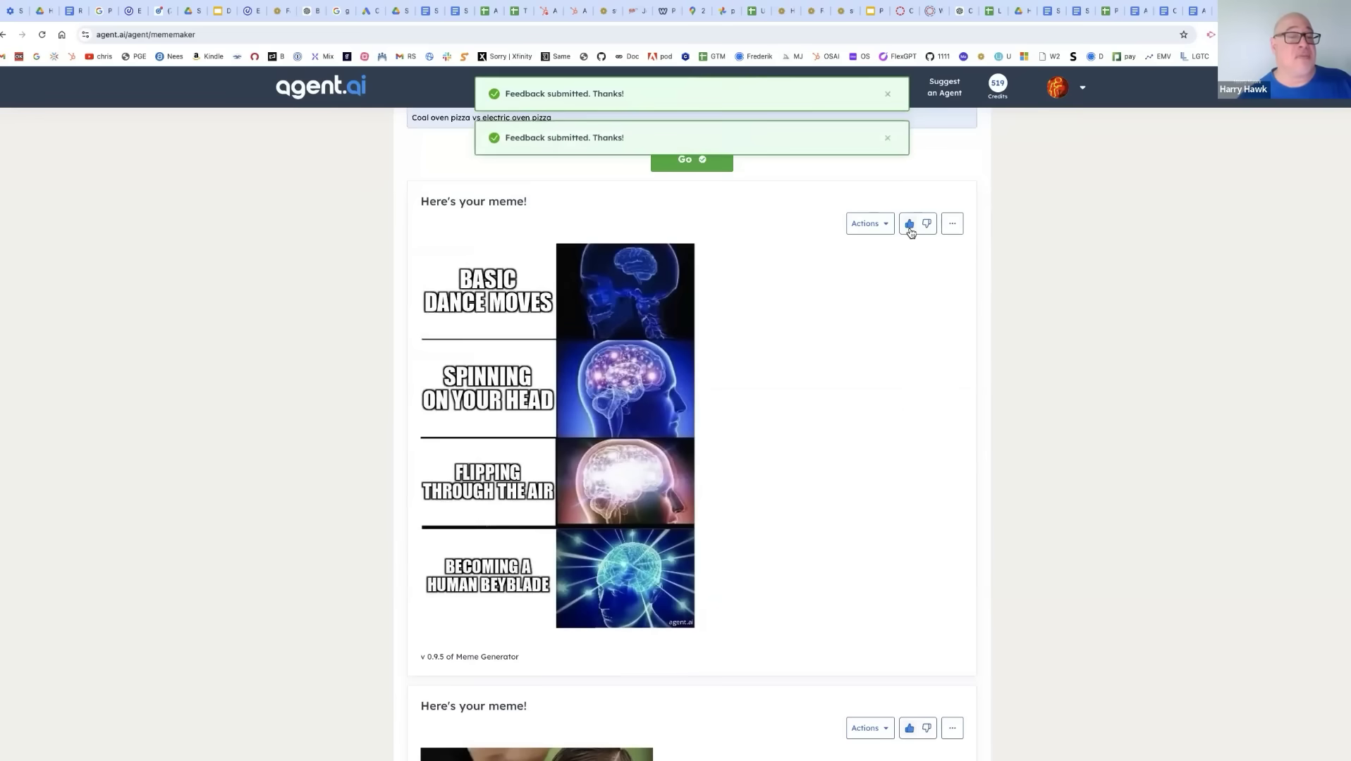
{"action": "left_click", "coordinate": [887, 96]}
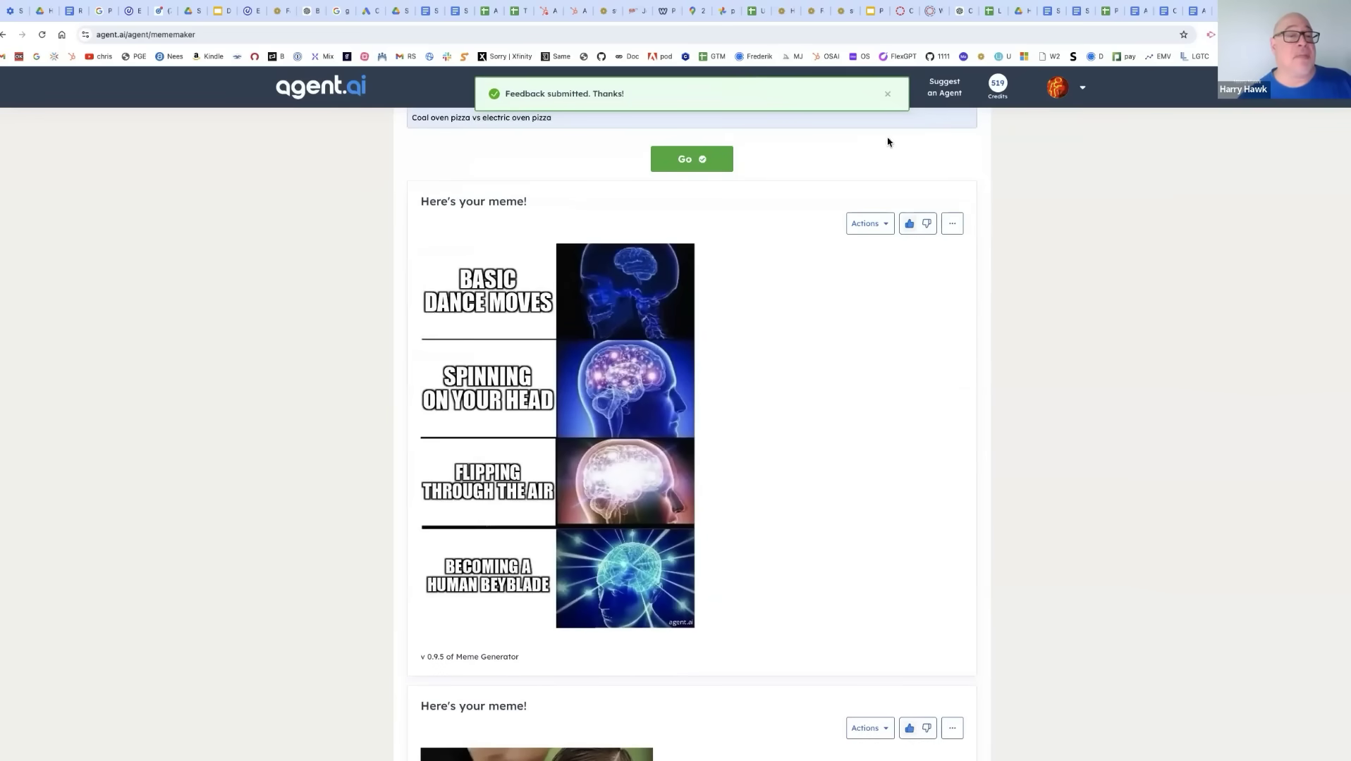
{"action": "left_click", "coordinate": [887, 96]}
Go from Meme Maker back to the Agent Marketplace
{"action": "left_click", "coordinate": [705, 92]}
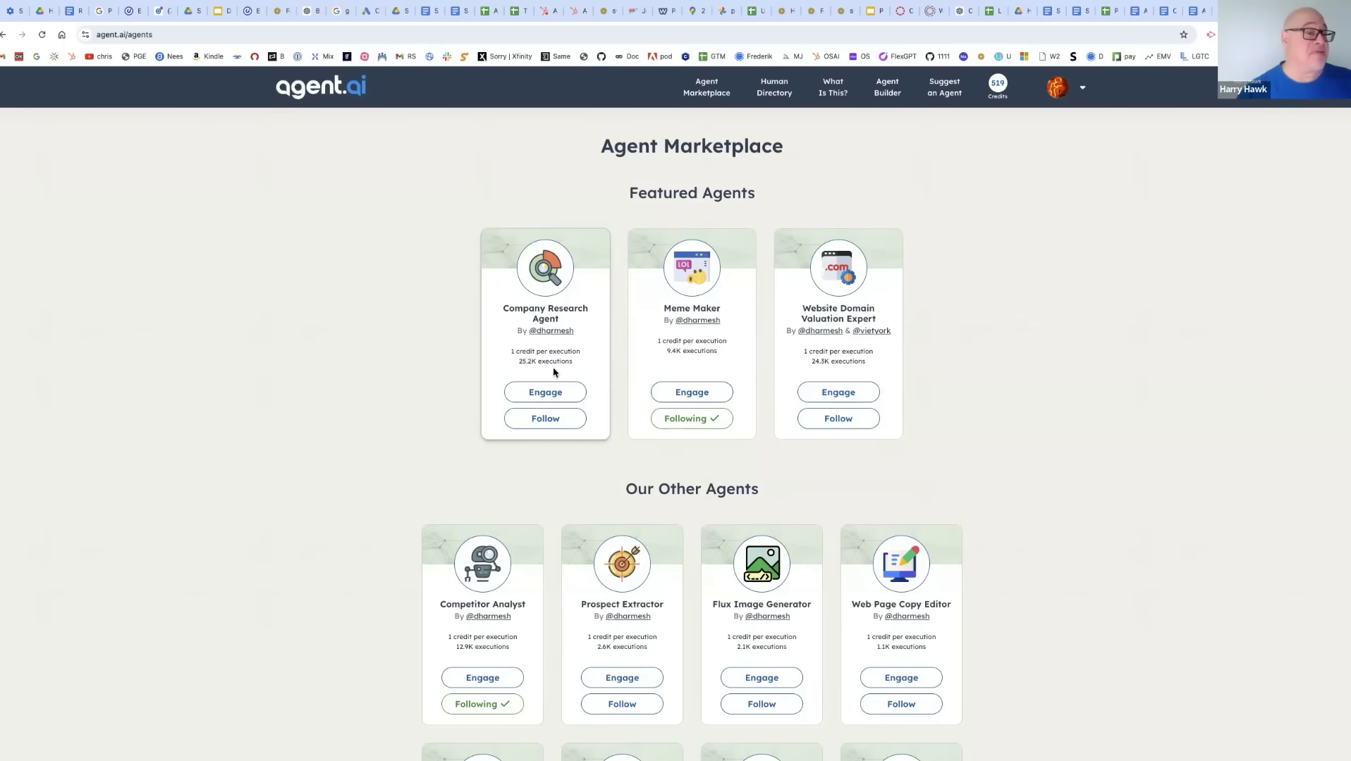
Open Company Research Agent and run a report for the domain 'hubspot'
{"action": "left_click", "coordinate": [548, 394]}
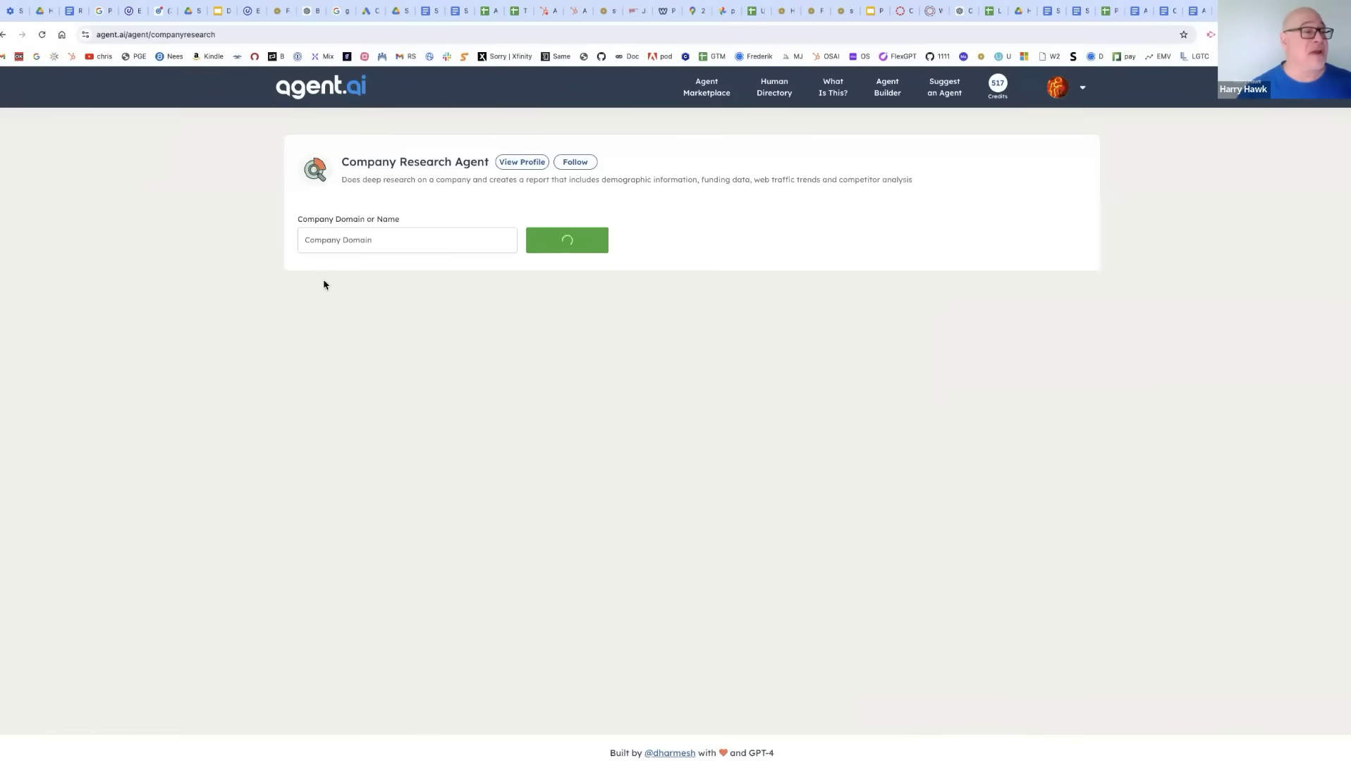
{"action": "left_click", "coordinate": [330, 242]}
{"action": "type", "text": "hubspot"}
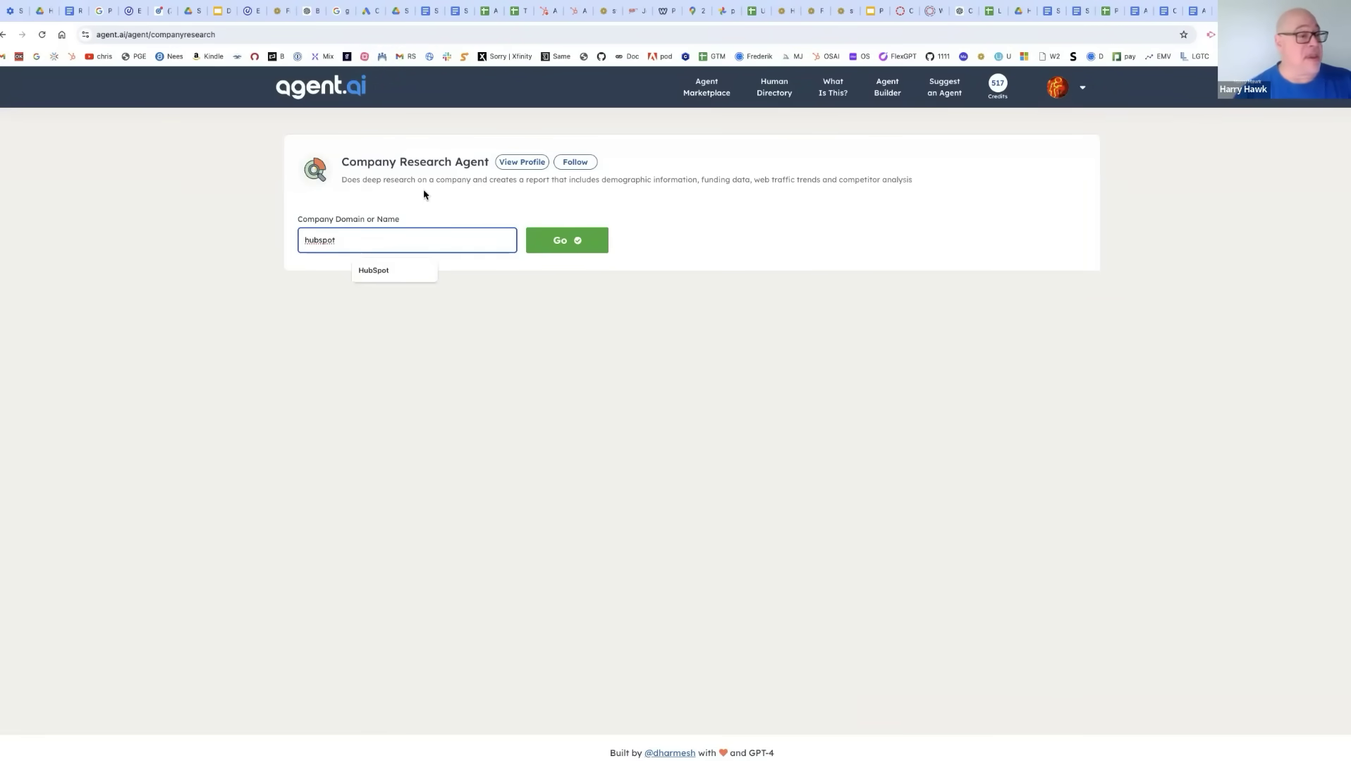
{"action": "left_click", "coordinate": [550, 241]}
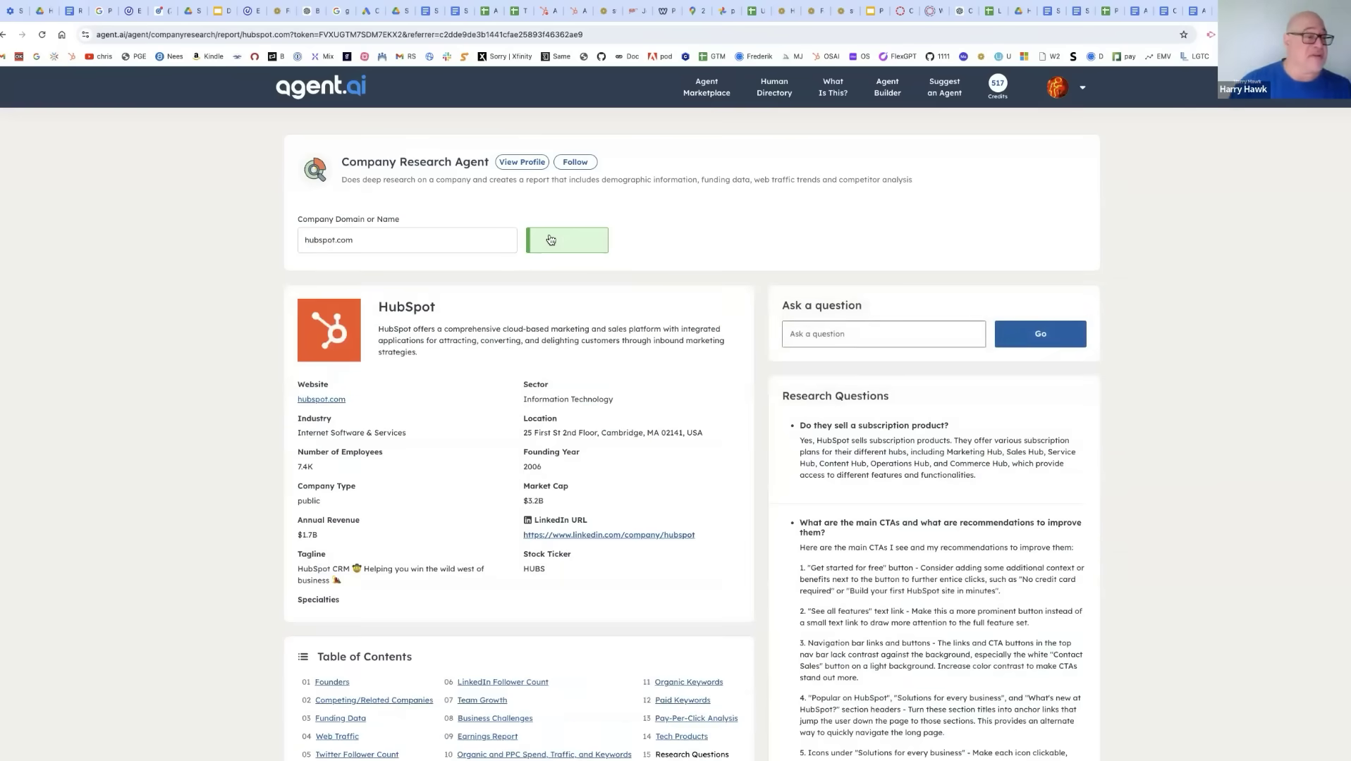
Review the HubSpot report's founders and competitors, visiting a co-founder's LinkedIn profile and returning
{"action": "scroll", "coordinate": [487, 515], "scroll_direction": "down", "scroll_amount": 1}
{"action": "scroll", "coordinate": [488, 515], "scroll_direction": "down", "scroll_amount": 7}
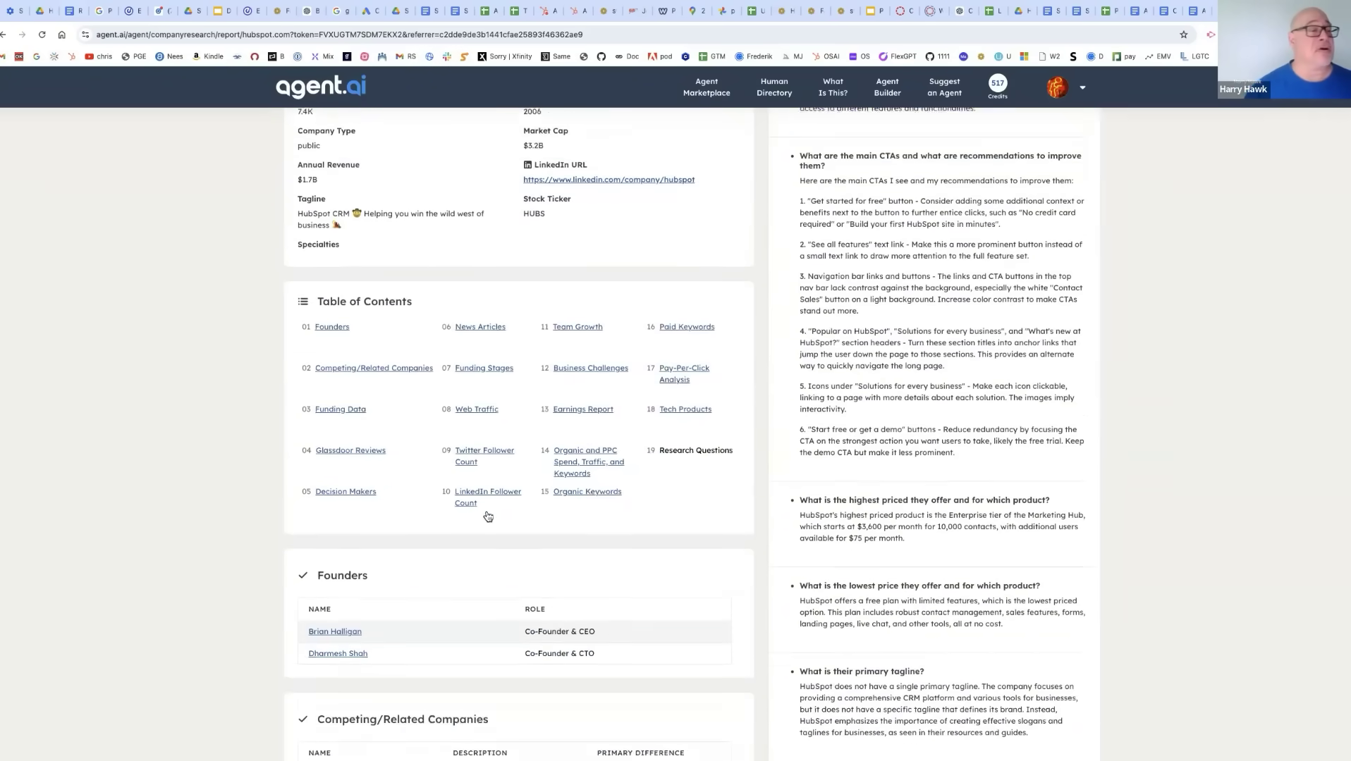
{"action": "scroll", "coordinate": [332, 225], "scroll_direction": "down", "scroll_amount": 2}
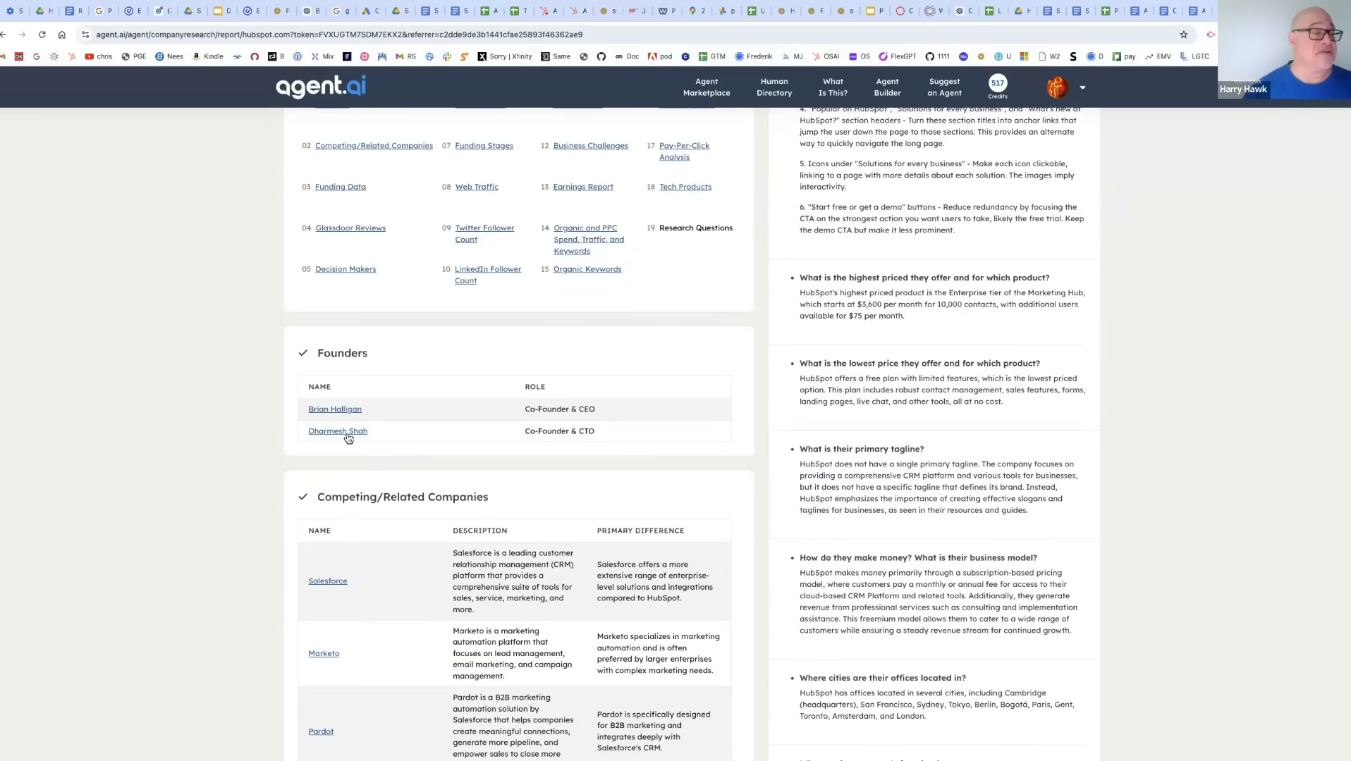
{"action": "left_click", "coordinate": [348, 434]}
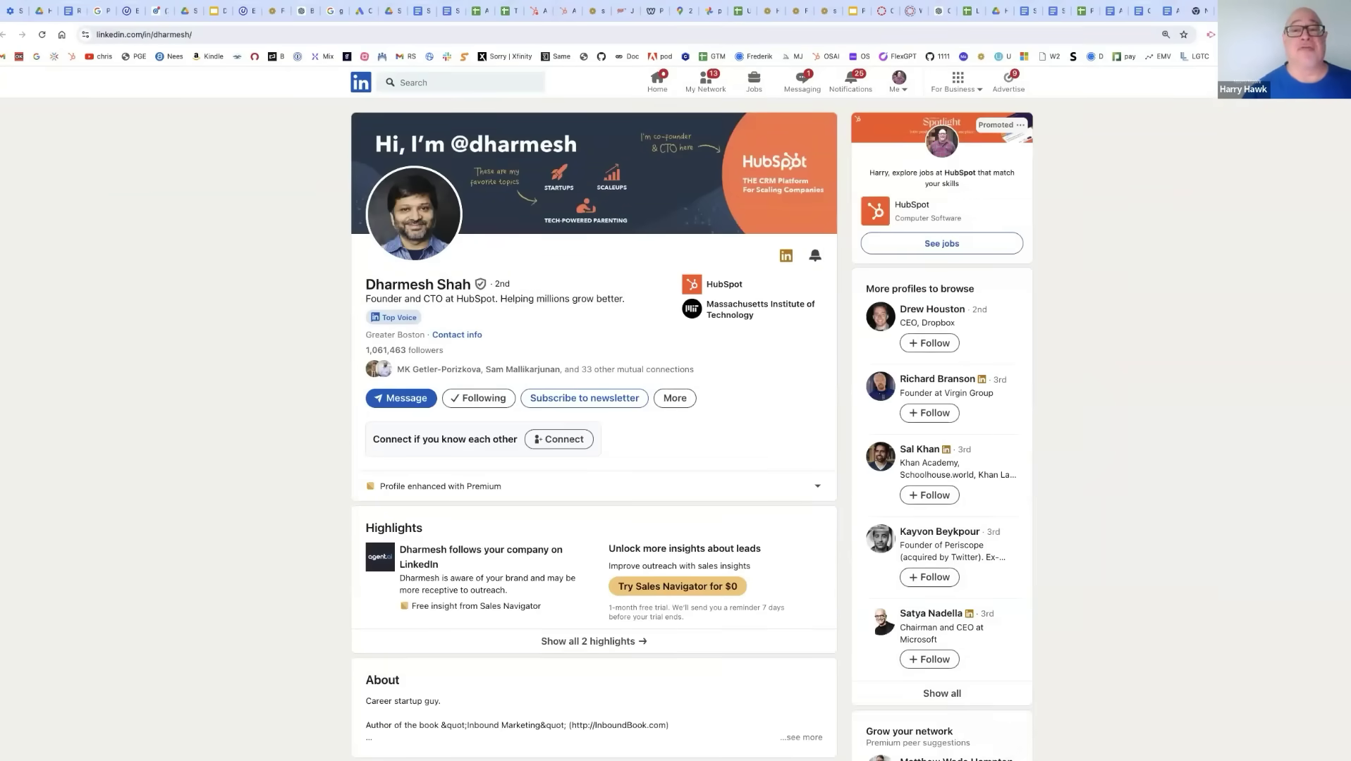
{"action": "key", "text": "alt+Left"}
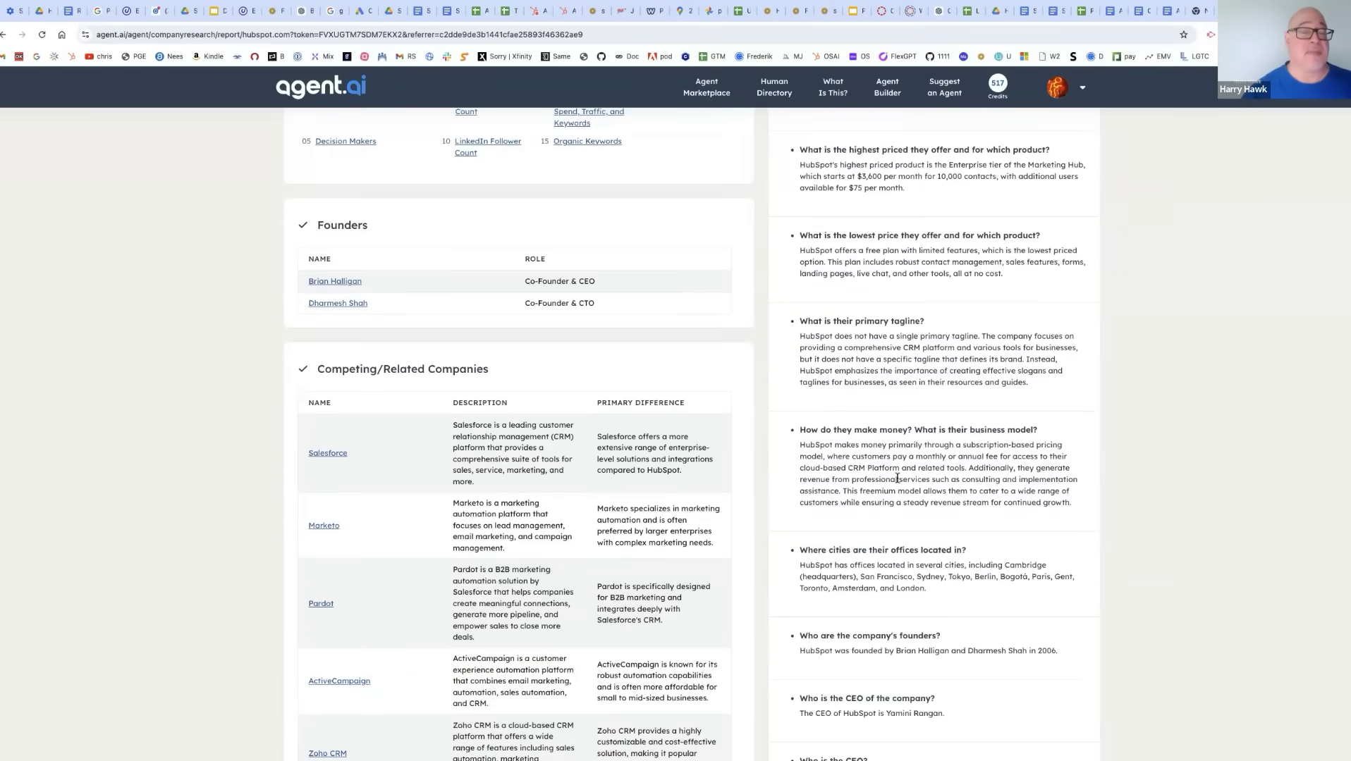
{"action": "triple_click", "coordinate": [840, 451]}
{"action": "scroll", "coordinate": [840, 451], "scroll_direction": "down", "scroll_amount": 15}
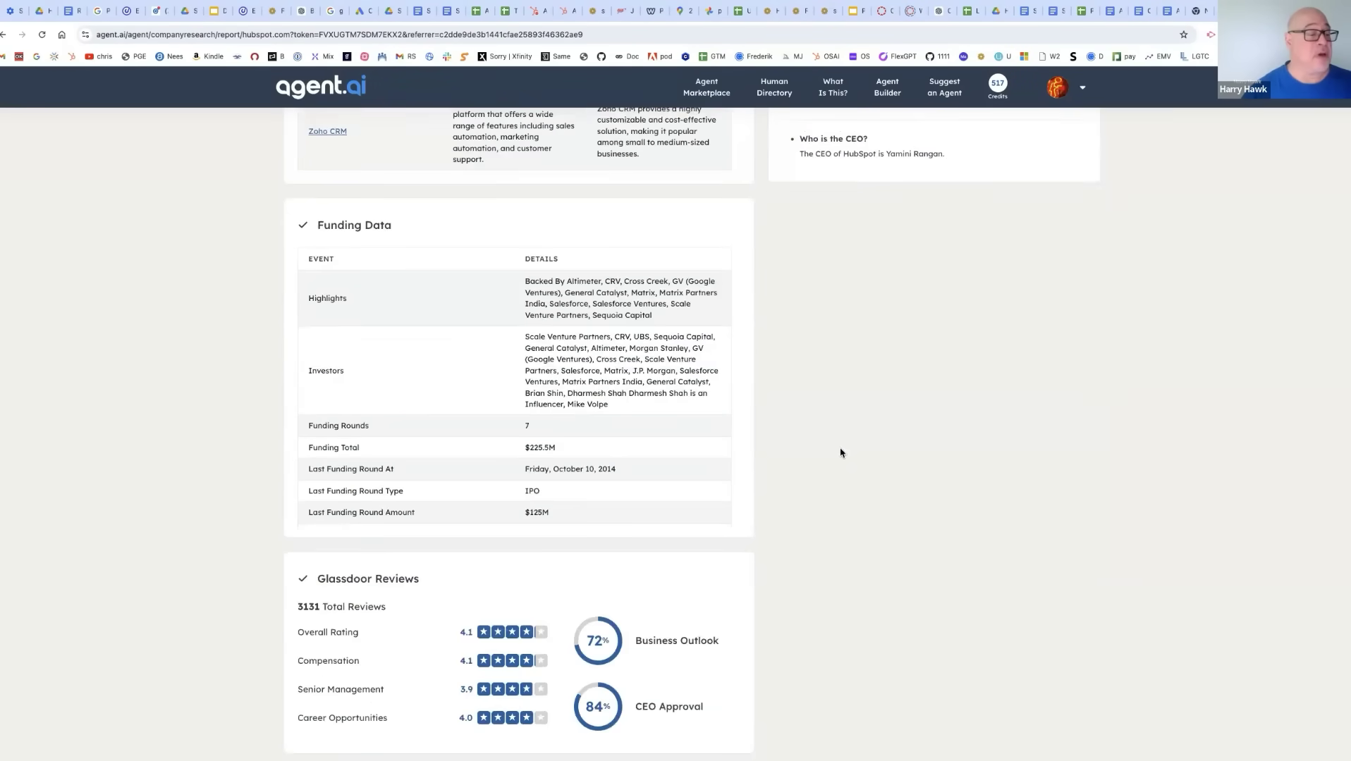
{"action": "scroll", "coordinate": [840, 453], "scroll_direction": "down", "scroll_amount": 1}
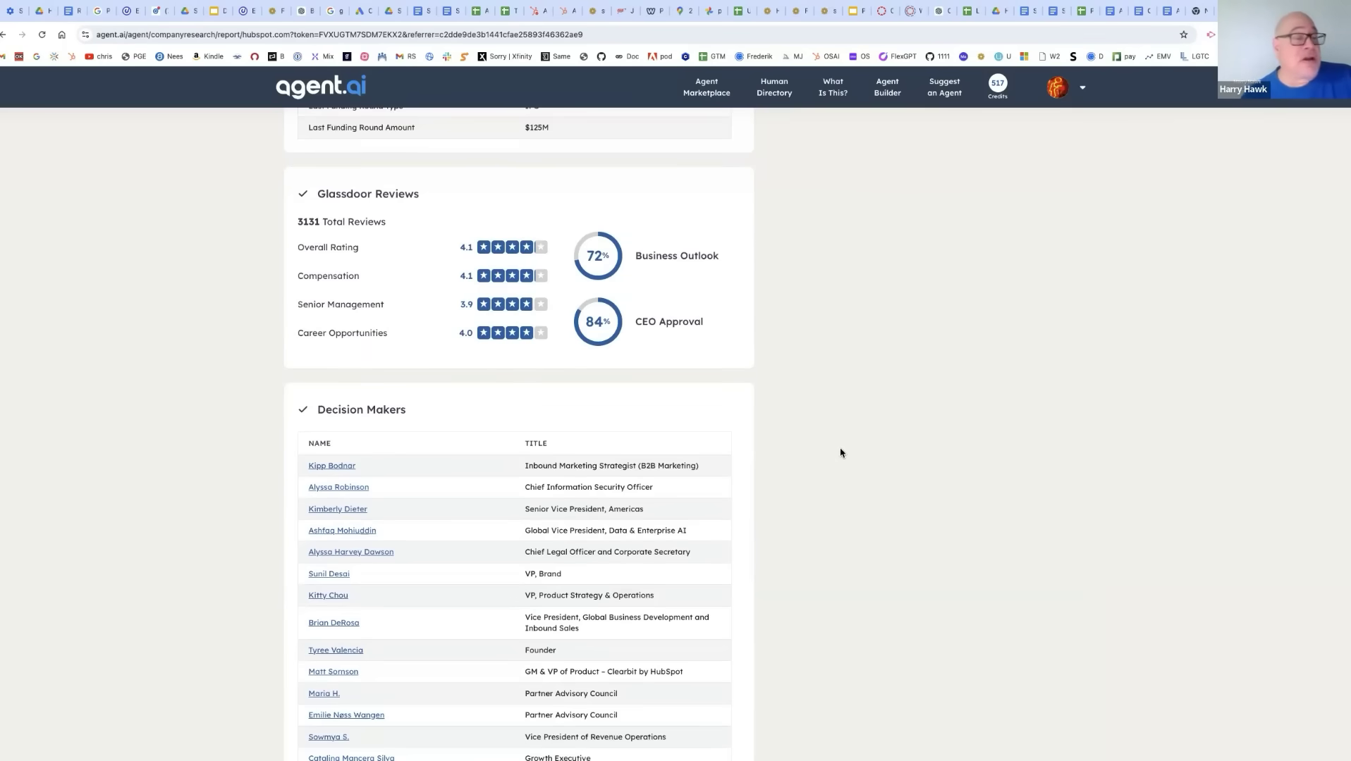
{"action": "scroll", "coordinate": [841, 453], "scroll_direction": "down", "scroll_amount": 1}
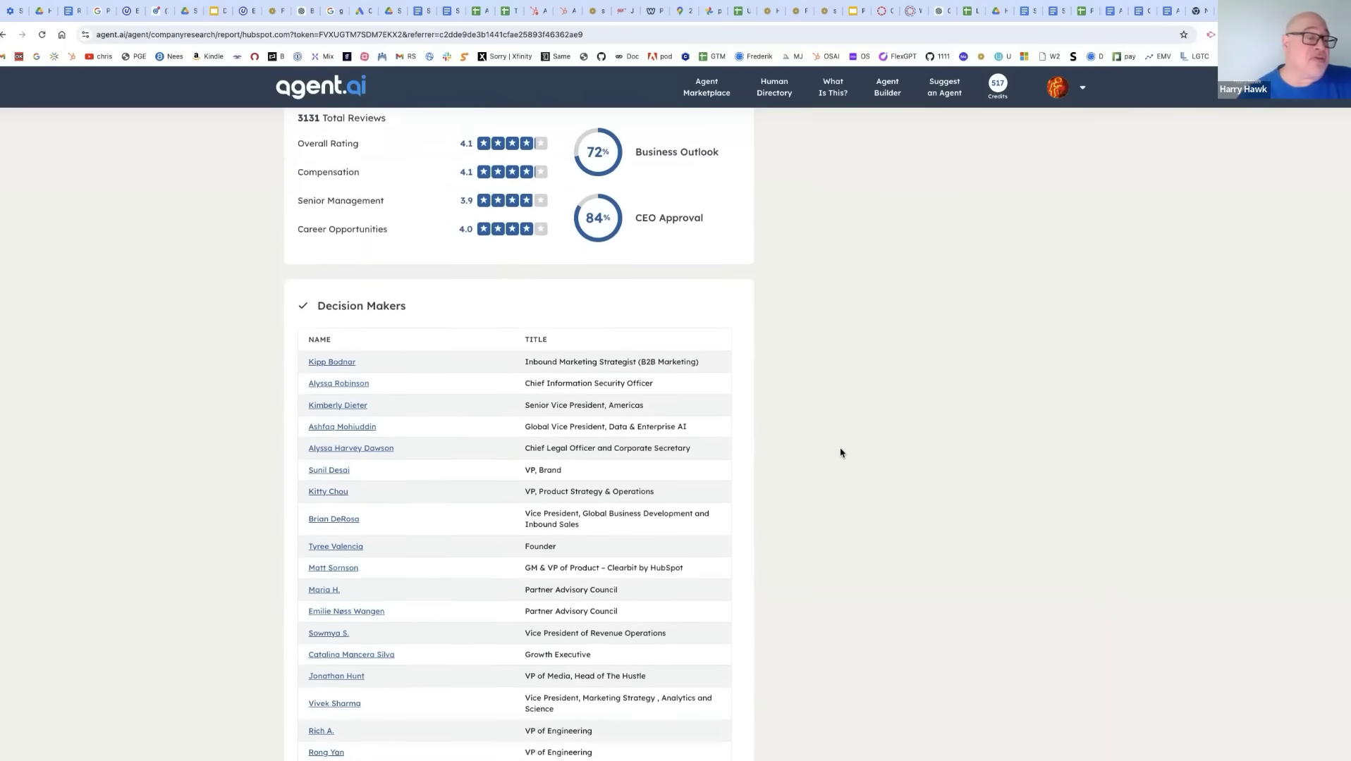
{"action": "scroll", "coordinate": [840, 453], "scroll_direction": "down", "scroll_amount": 6}
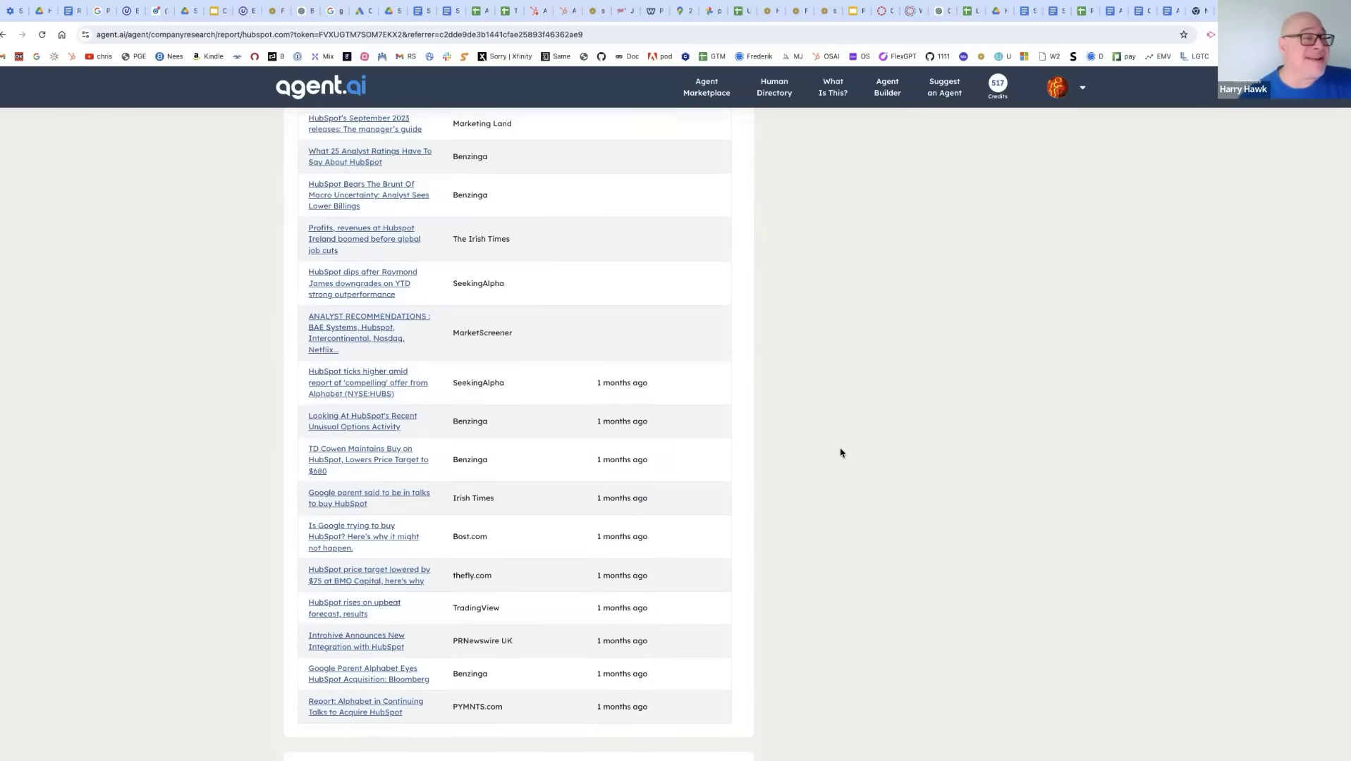
{"action": "scroll", "coordinate": [840, 452], "scroll_direction": "down", "scroll_amount": 9}
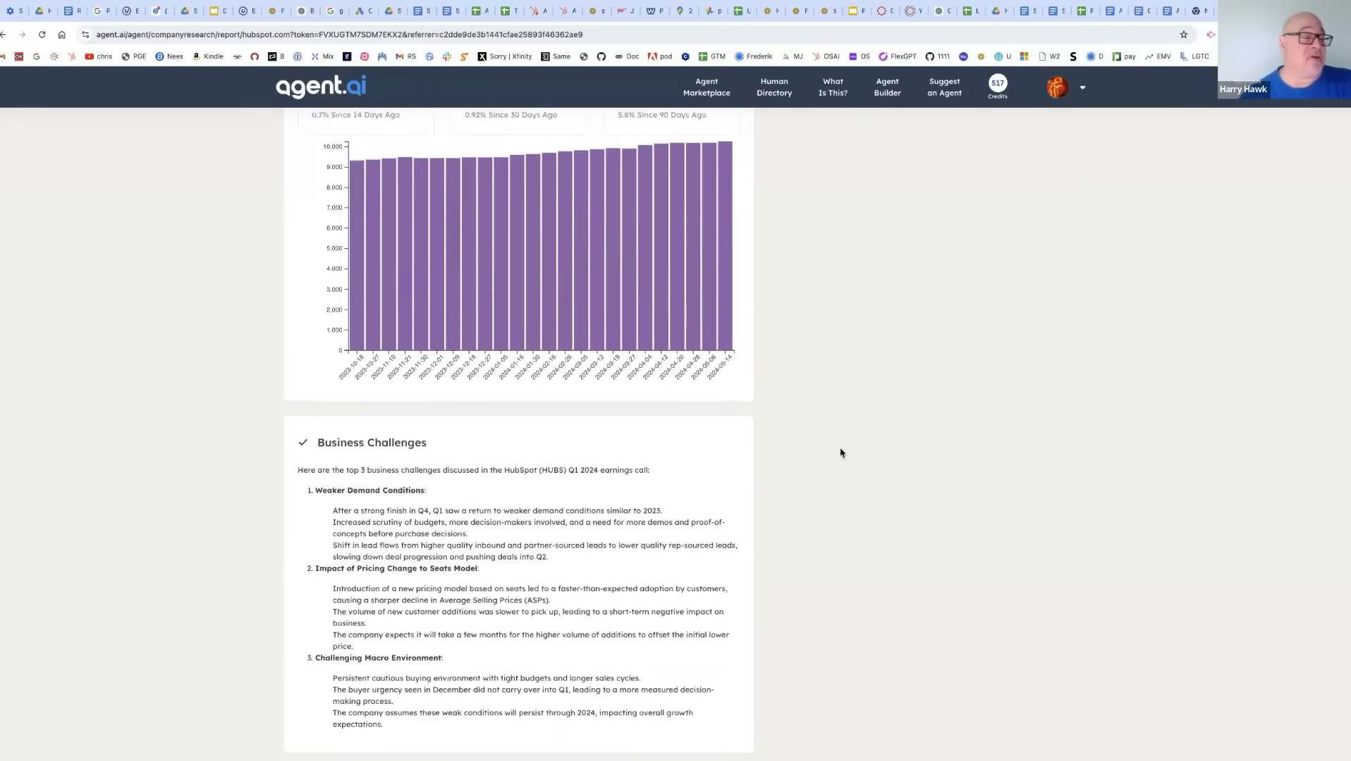
{"action": "scroll", "coordinate": [840, 453], "scroll_direction": "down", "scroll_amount": 9}
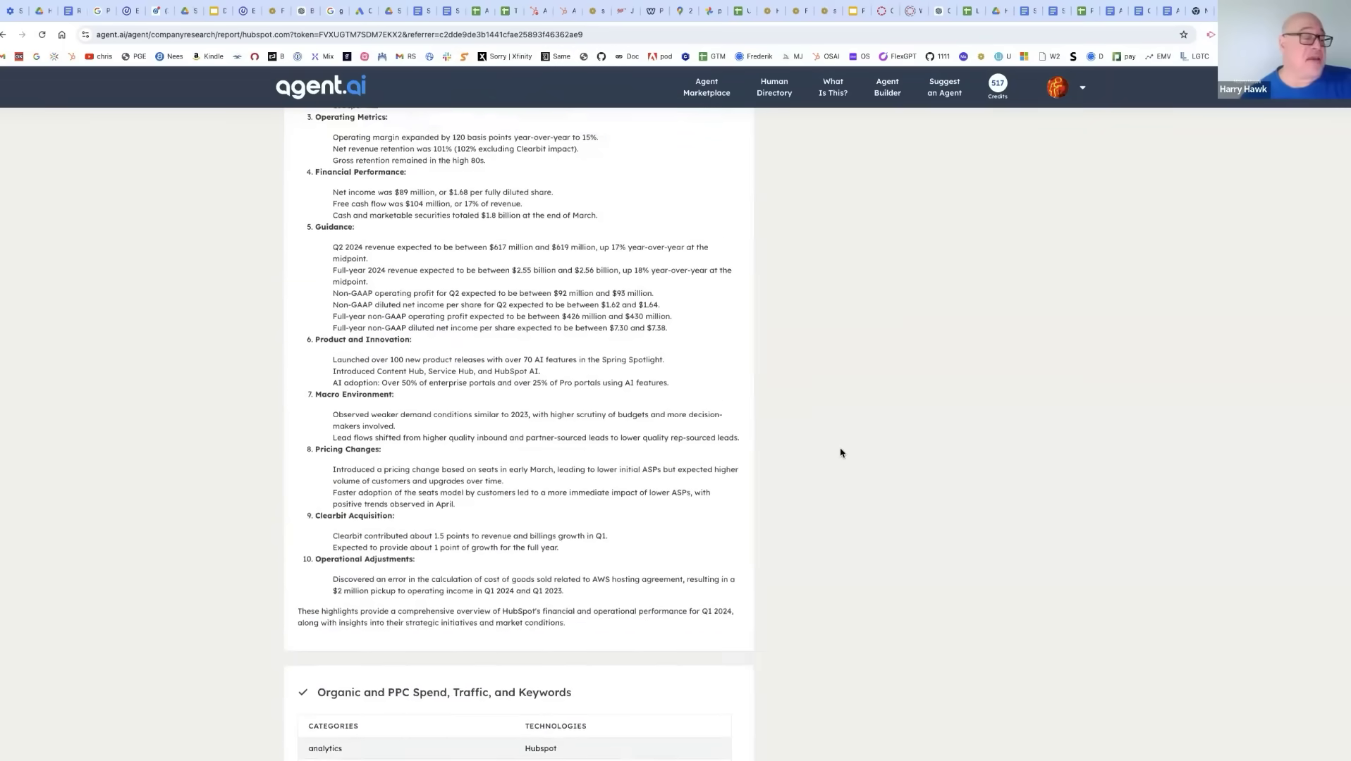
{"action": "scroll", "coordinate": [840, 453], "scroll_direction": "down", "scroll_amount": 10}
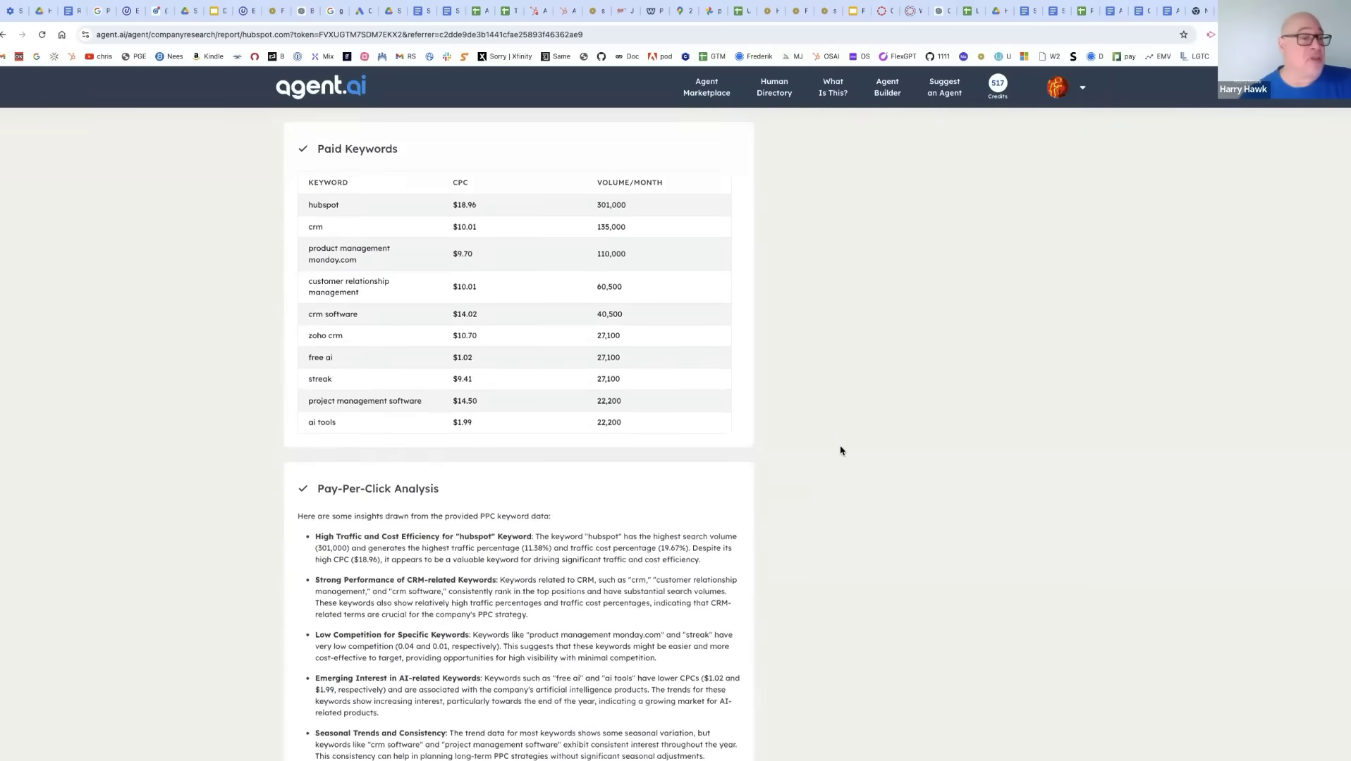
{"action": "scroll", "coordinate": [840, 451], "scroll_direction": "up", "scroll_amount": 20}
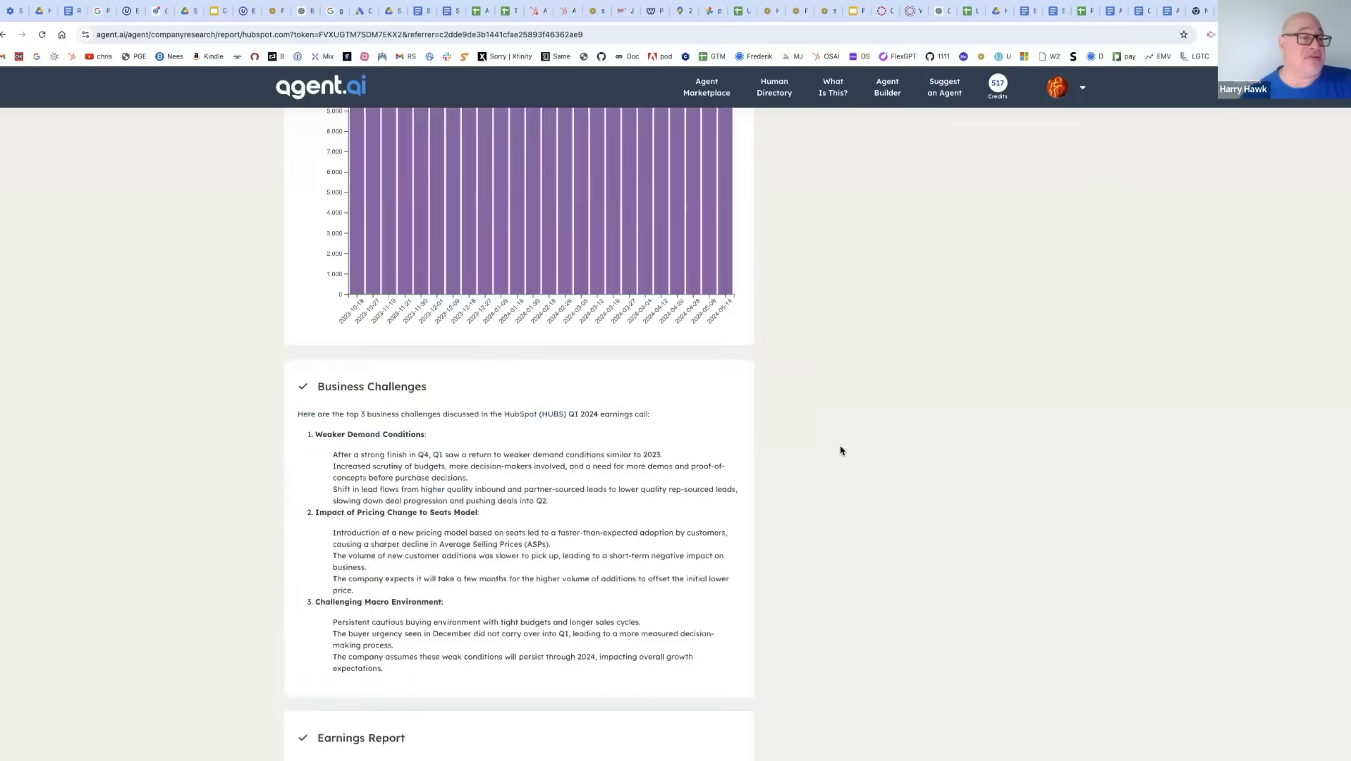
{"action": "scroll", "coordinate": [829, 420], "scroll_direction": "up", "scroll_amount": 6}
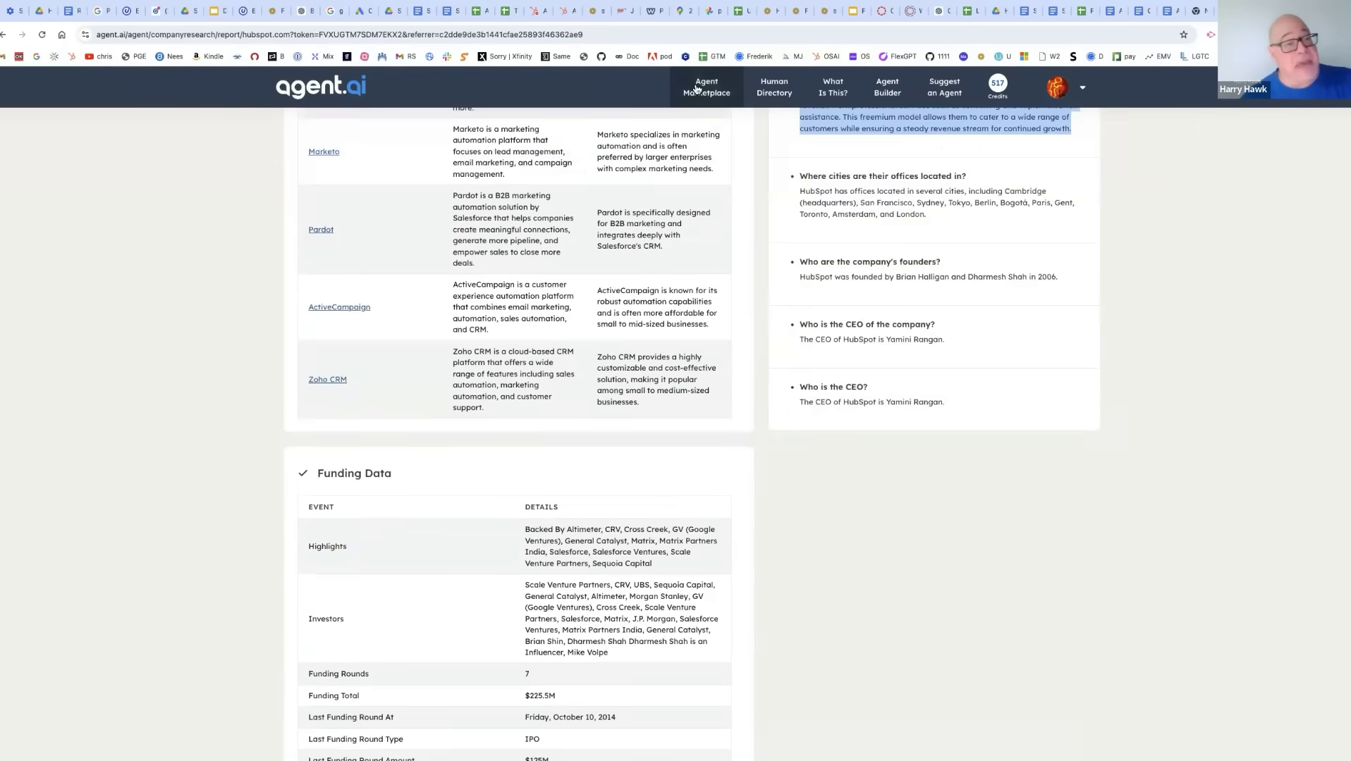
From the Agent Marketplace, launch the Flux Image Generator under Our Other Agents
{"action": "left_click", "coordinate": [698, 88]}
{"action": "scroll", "coordinate": [796, 334], "scroll_direction": "down", "scroll_amount": 3}
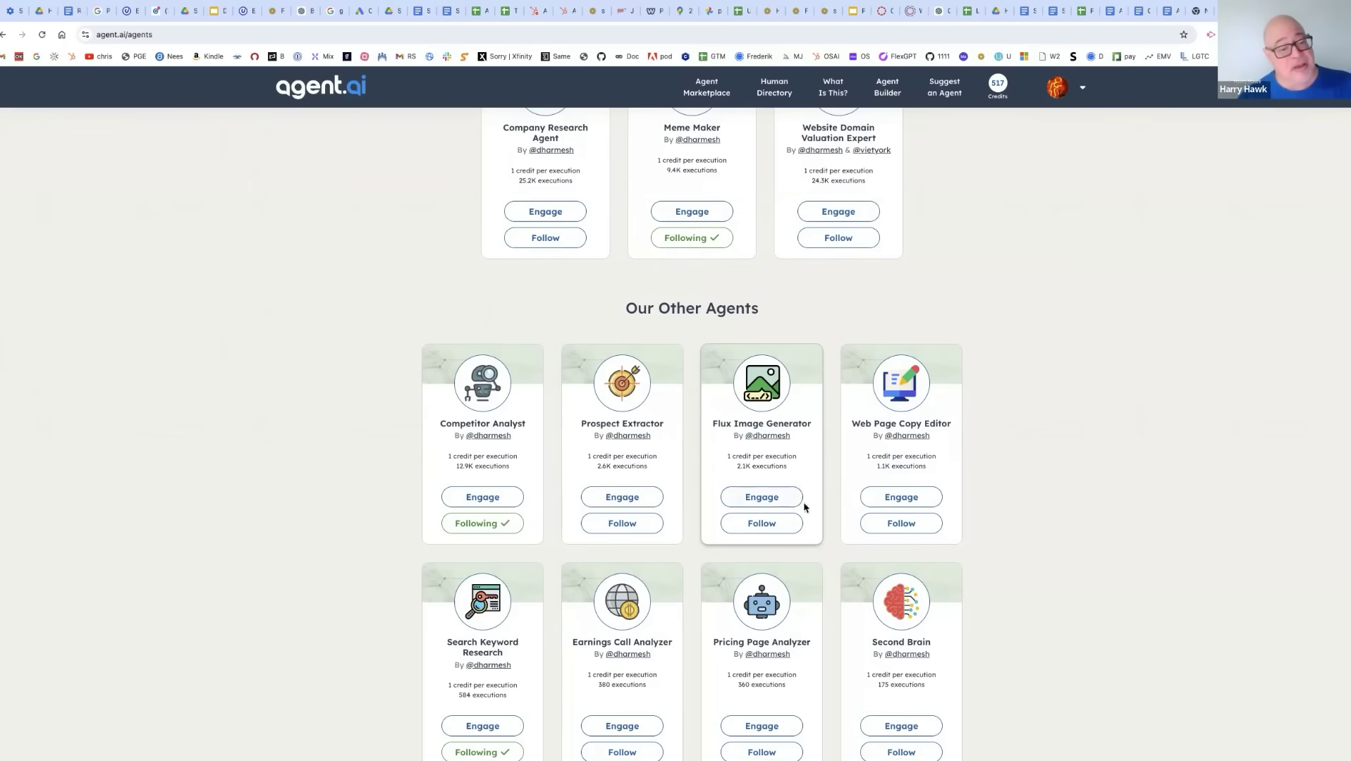
{"action": "left_click", "coordinate": [773, 509]}
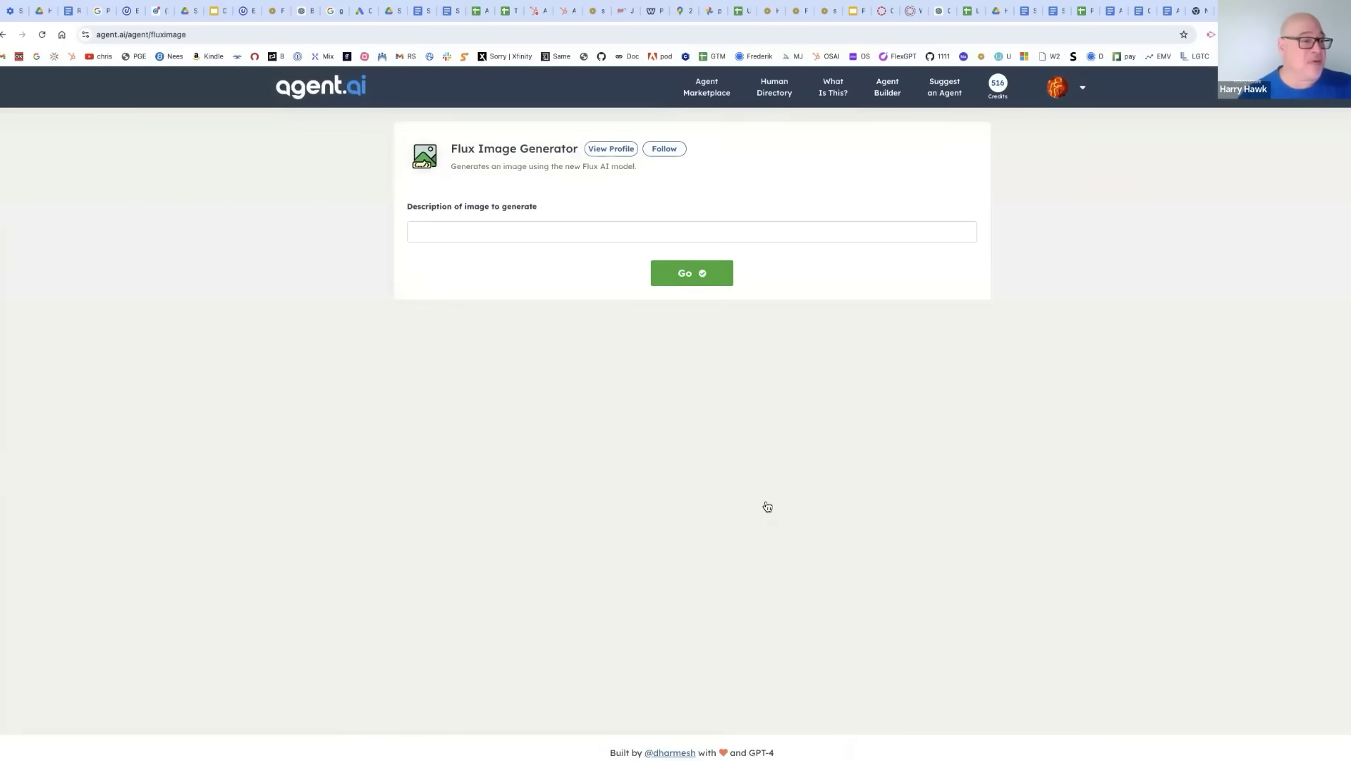
Generate a Flux image described as 'Breakdancing Panda in Paris'
{"action": "left_click", "coordinate": [481, 231]}
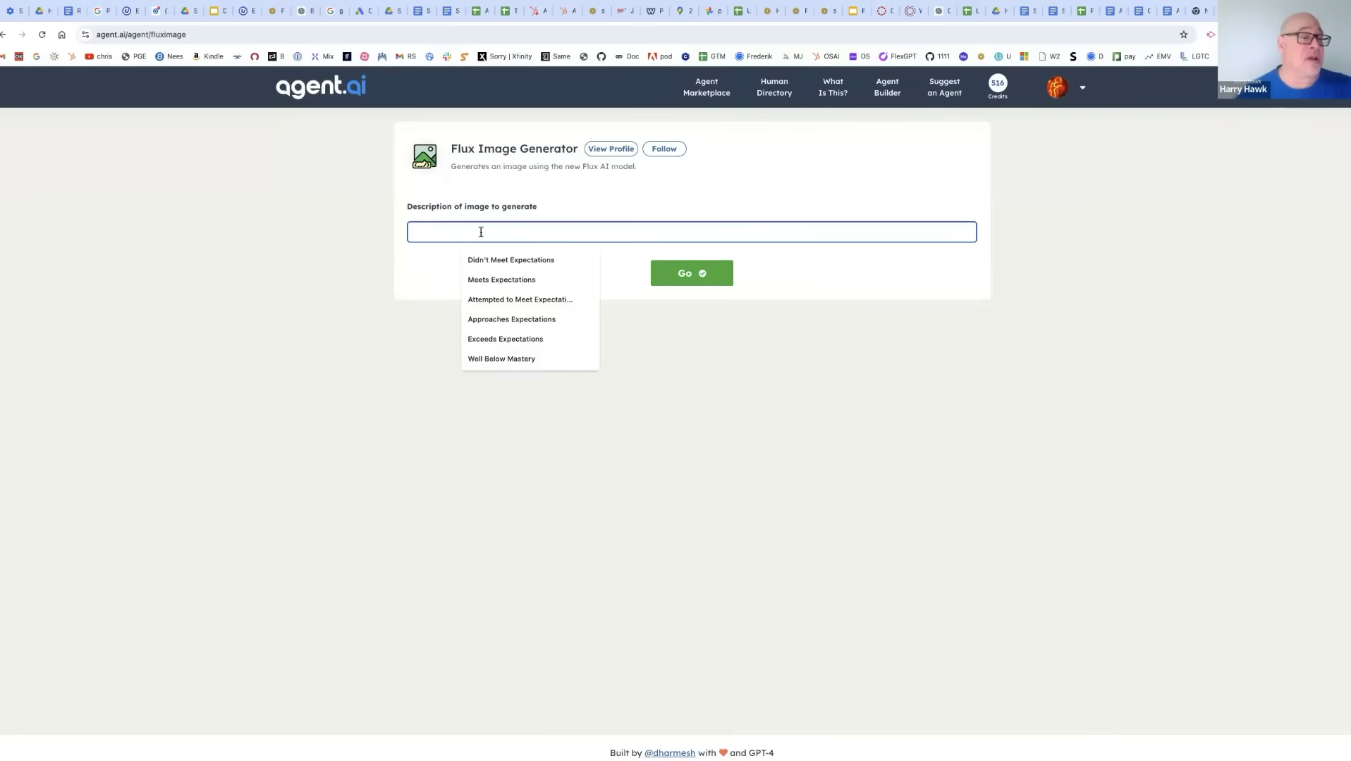
{"action": "type", "text": "Break"}
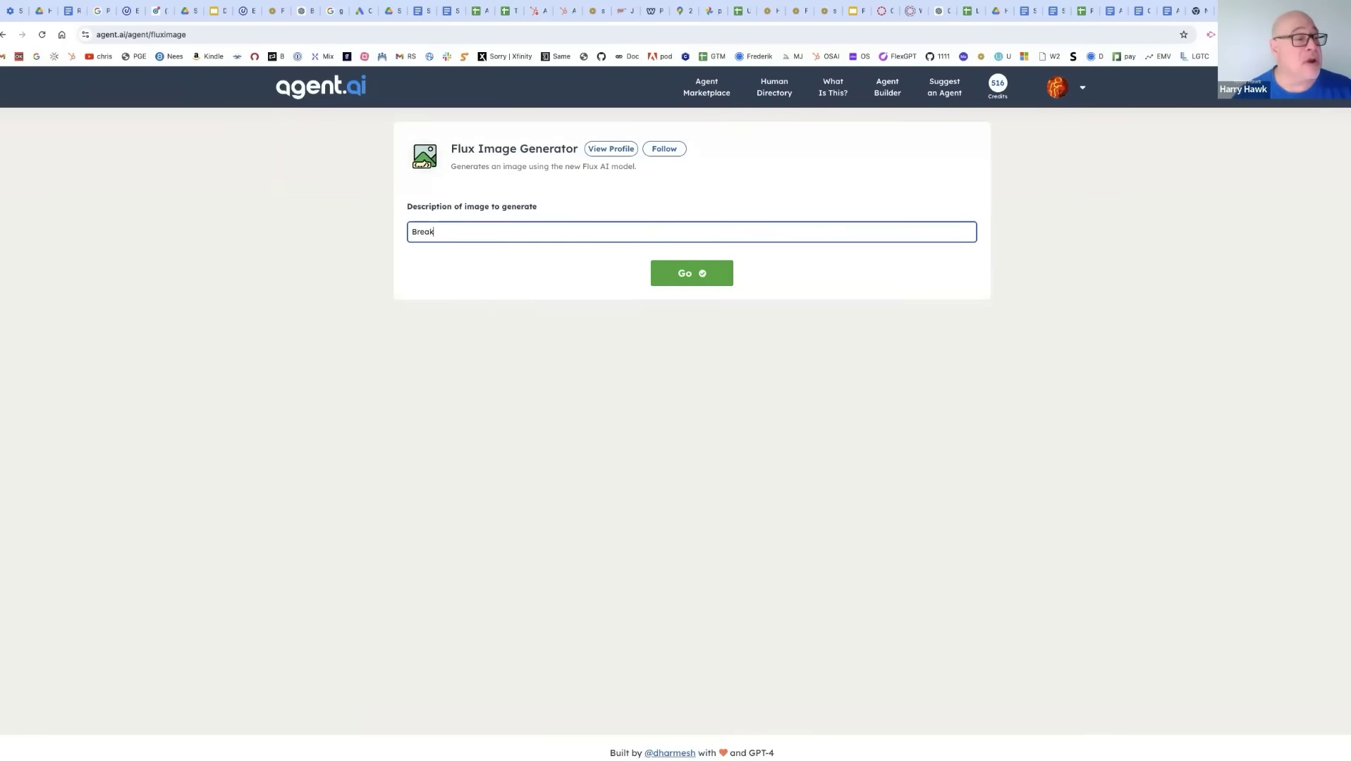
{"action": "type", "text": "dancing "}
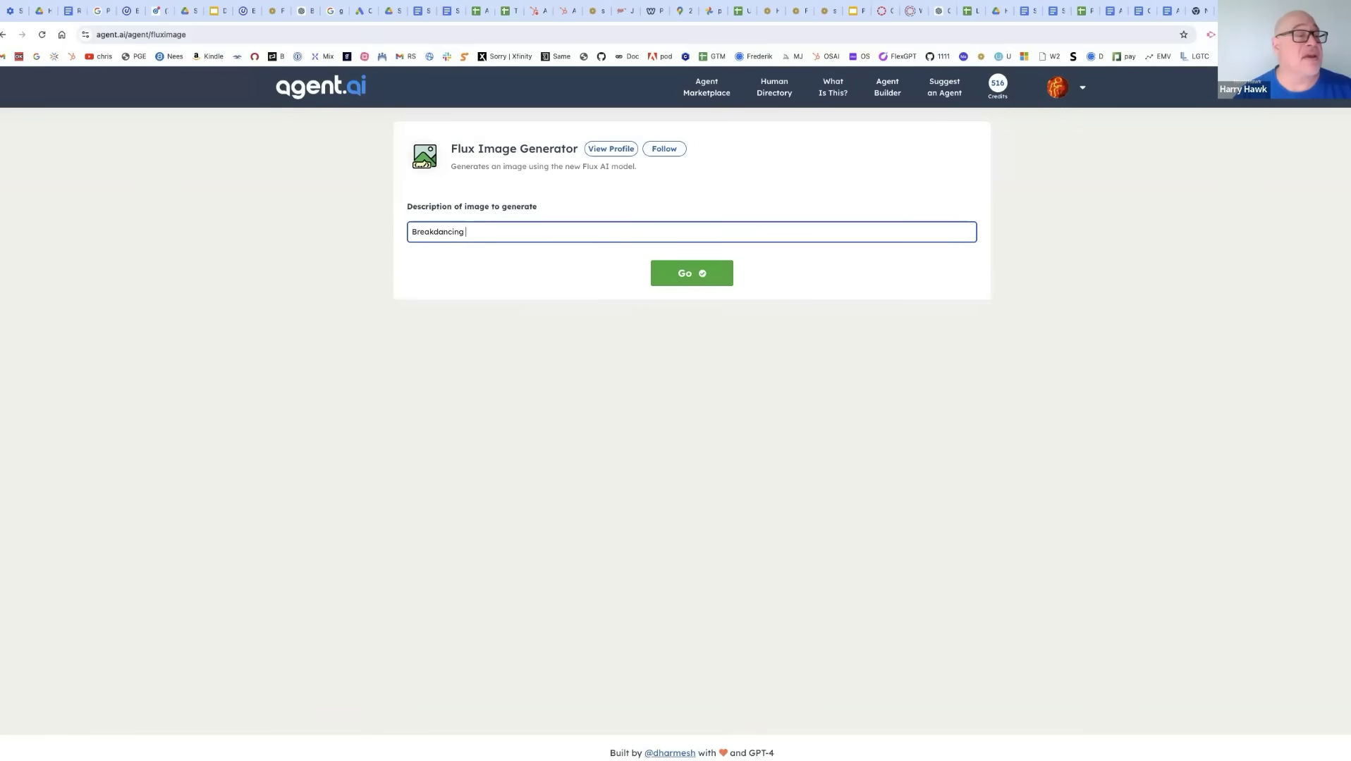
{"action": "type", "text": "Pan"}
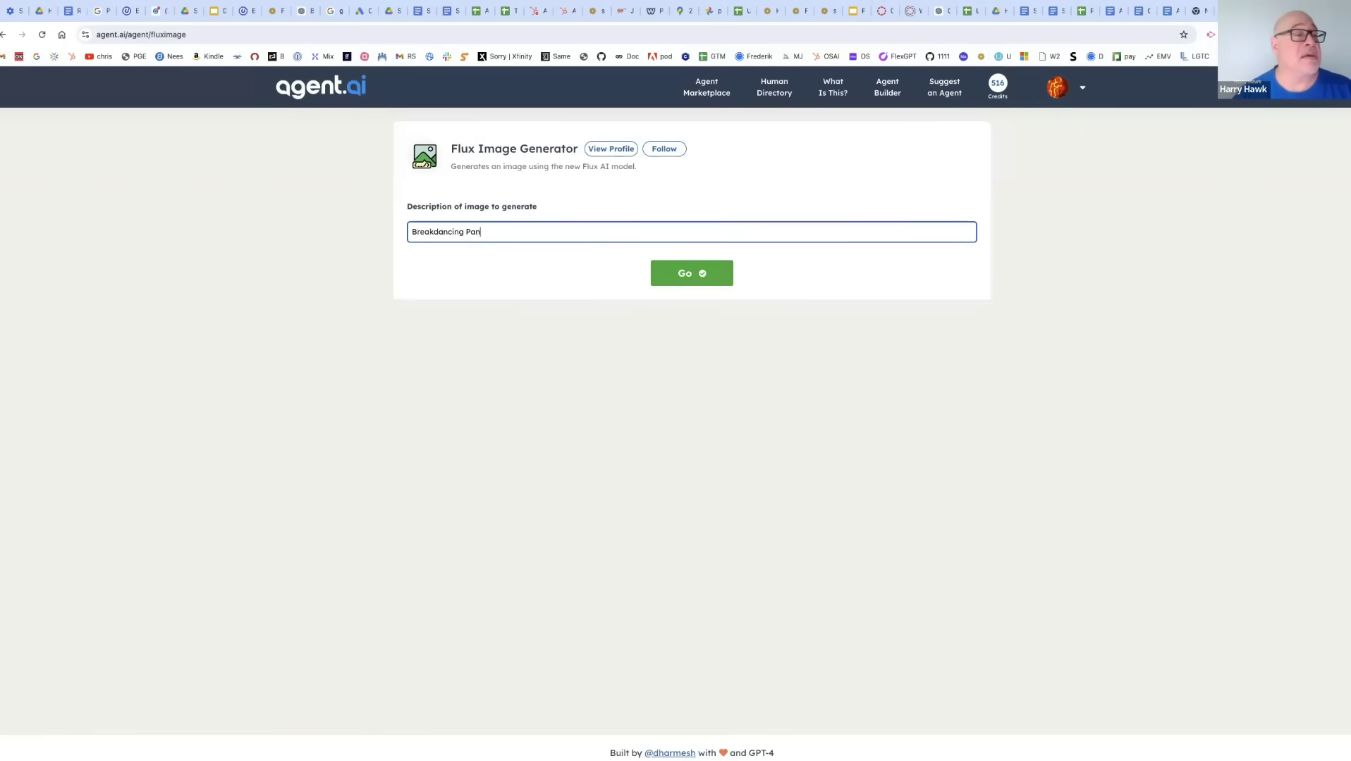
{"action": "type", "text": "da in Paris"}
{"action": "key", "text": "Return"}
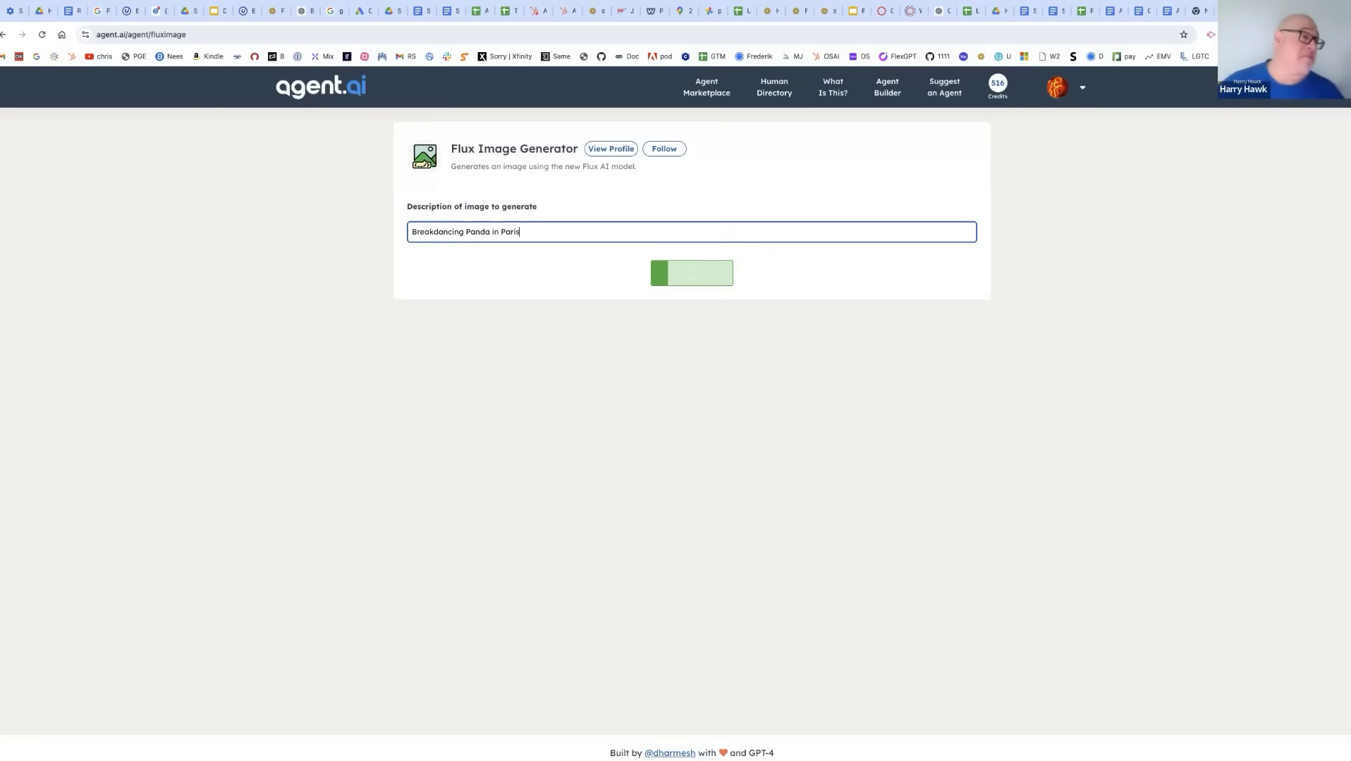
{"action": "scroll", "coordinate": [528, 375], "scroll_direction": "down", "scroll_amount": 2}
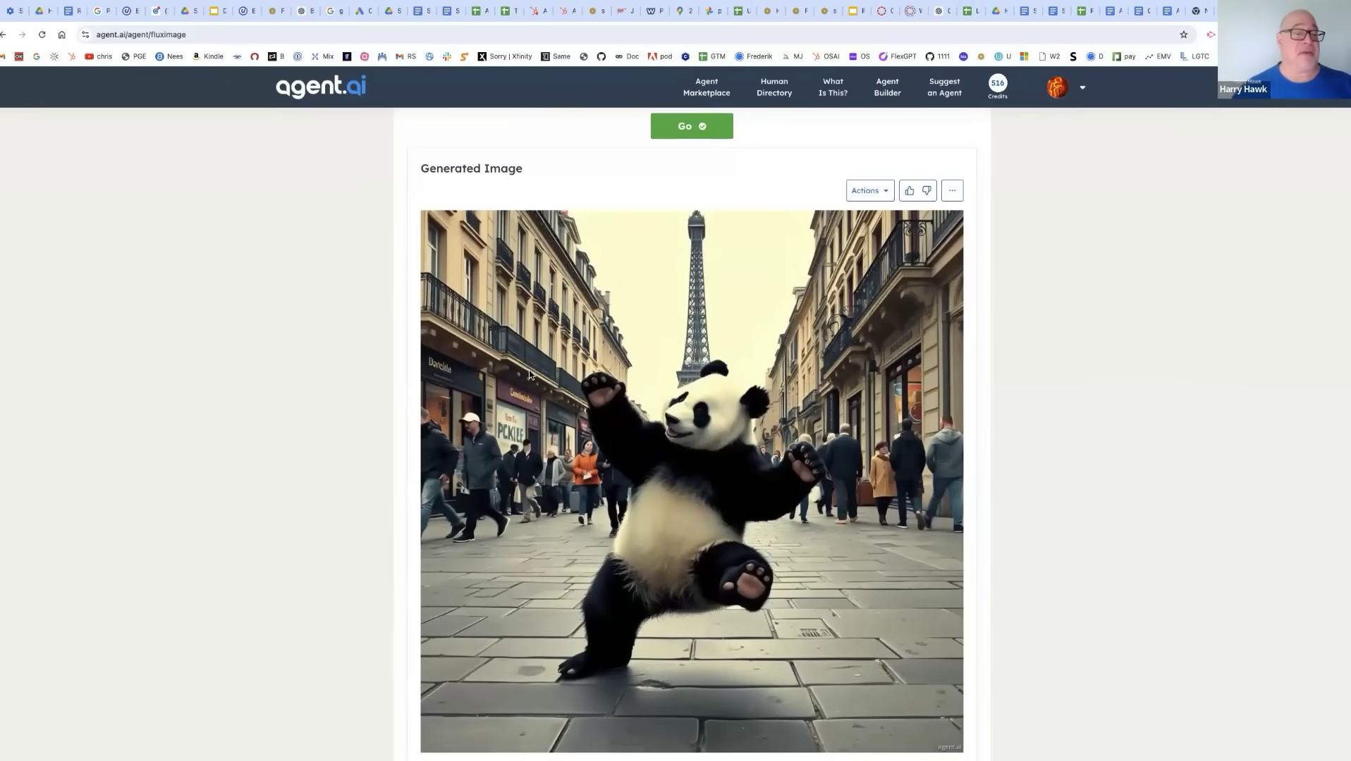
{"action": "scroll", "coordinate": [998, 380], "scroll_direction": "down", "scroll_amount": 1}
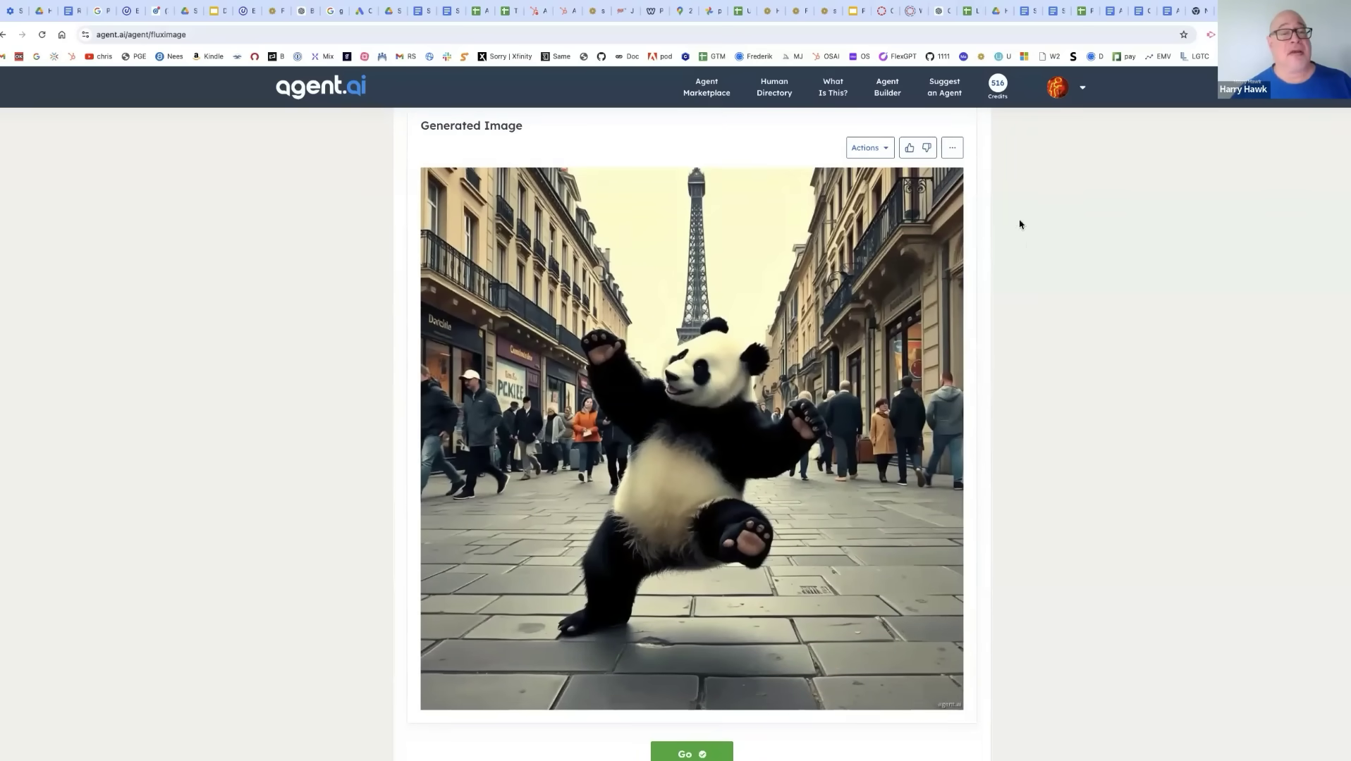
Copy the generated panda image to the clipboard via its Actions menu
{"action": "left_click", "coordinate": [880, 151]}
{"action": "left_click", "coordinate": [857, 176]}
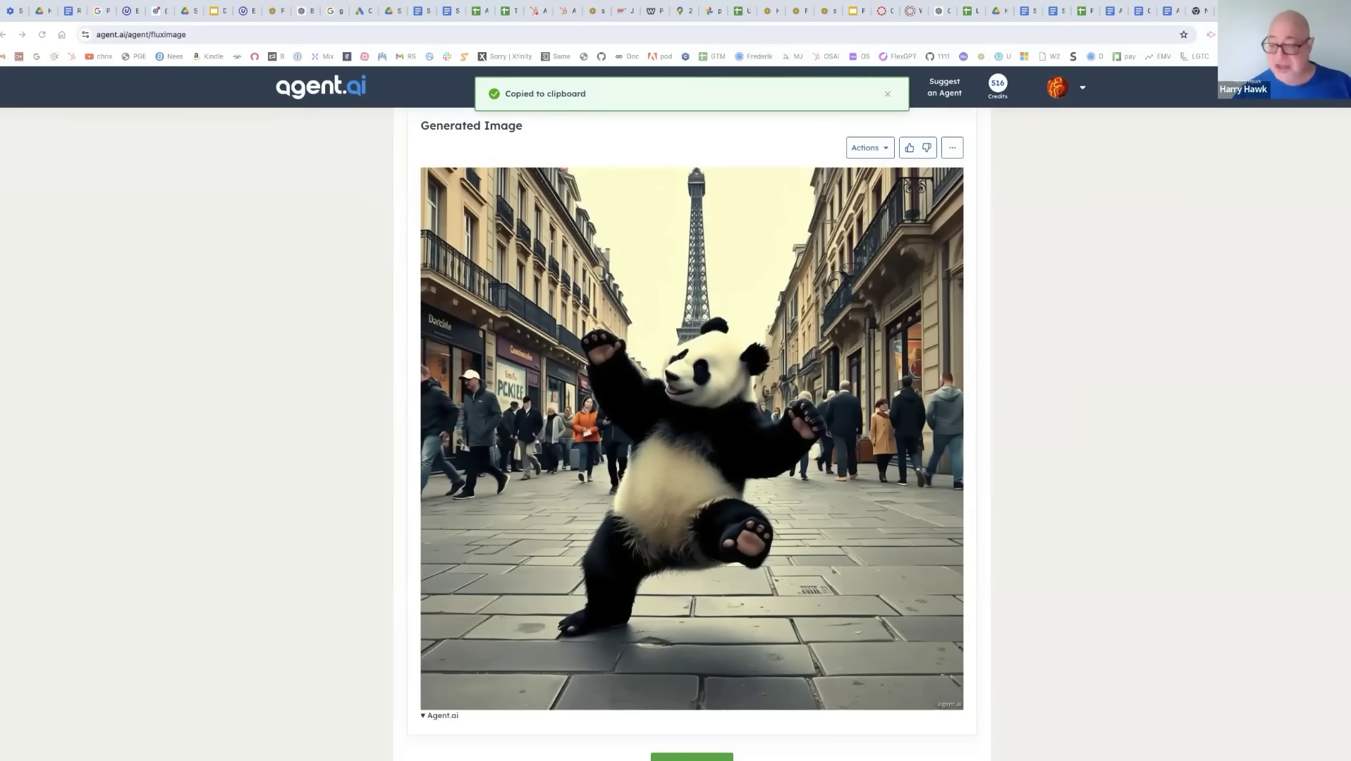
{"action": "scroll", "coordinate": [884, 547], "scroll_direction": "up", "scroll_amount": 3}
{"action": "scroll", "coordinate": [638, 296], "scroll_direction": "down", "scroll_amount": 5}
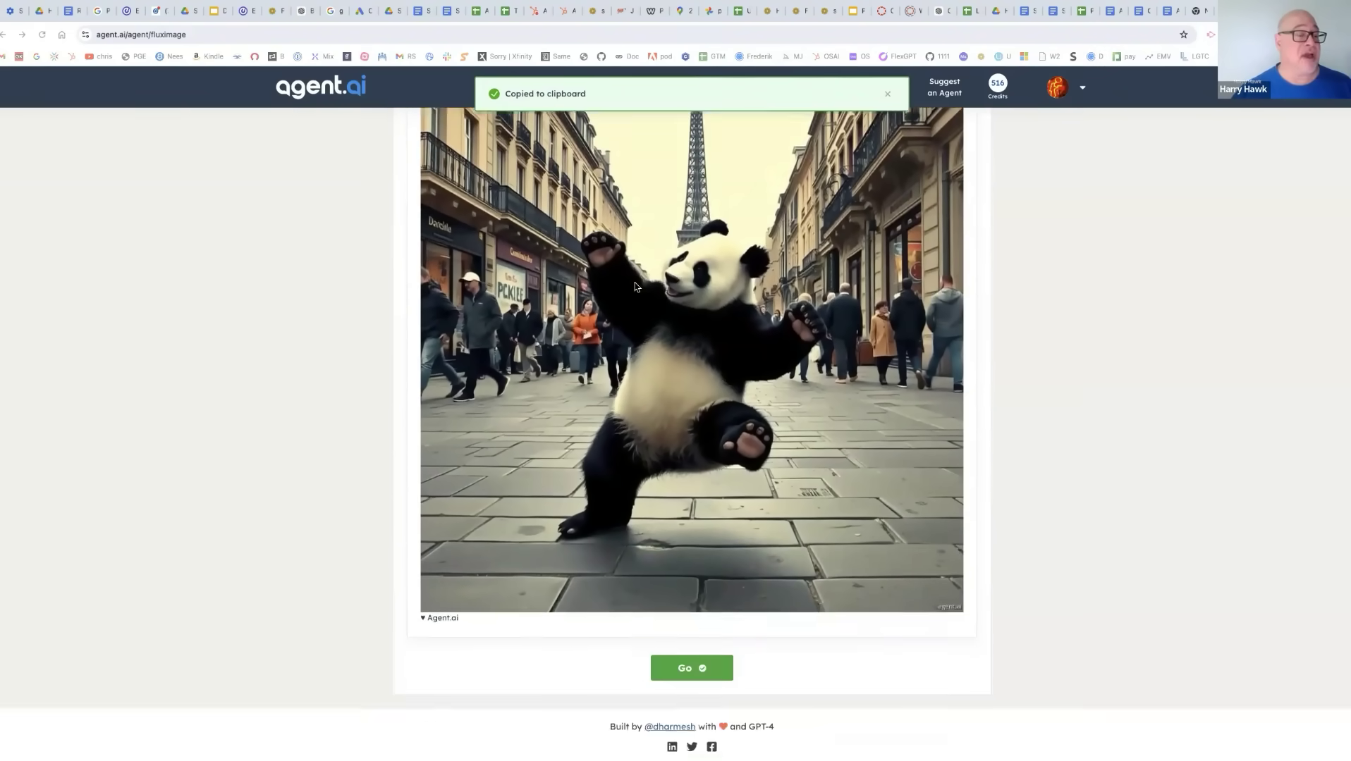
{"action": "scroll", "coordinate": [635, 286], "scroll_direction": "up", "scroll_amount": 5}
Generate 'Apple, Oranges and Pear hanging on the same branch' and thumbs-up the resulting image
{"action": "triple_click", "coordinate": [567, 227]}
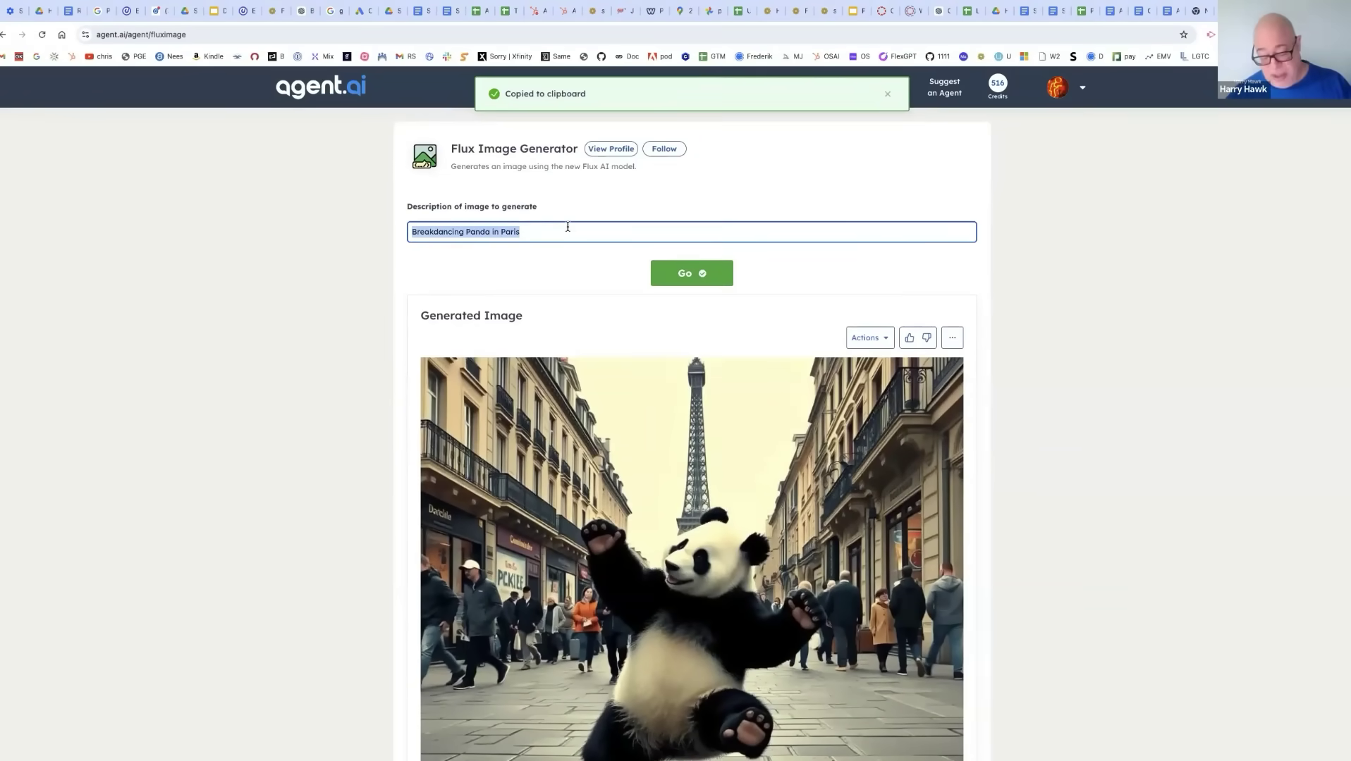
{"action": "type", "text": "Apple, Or"}
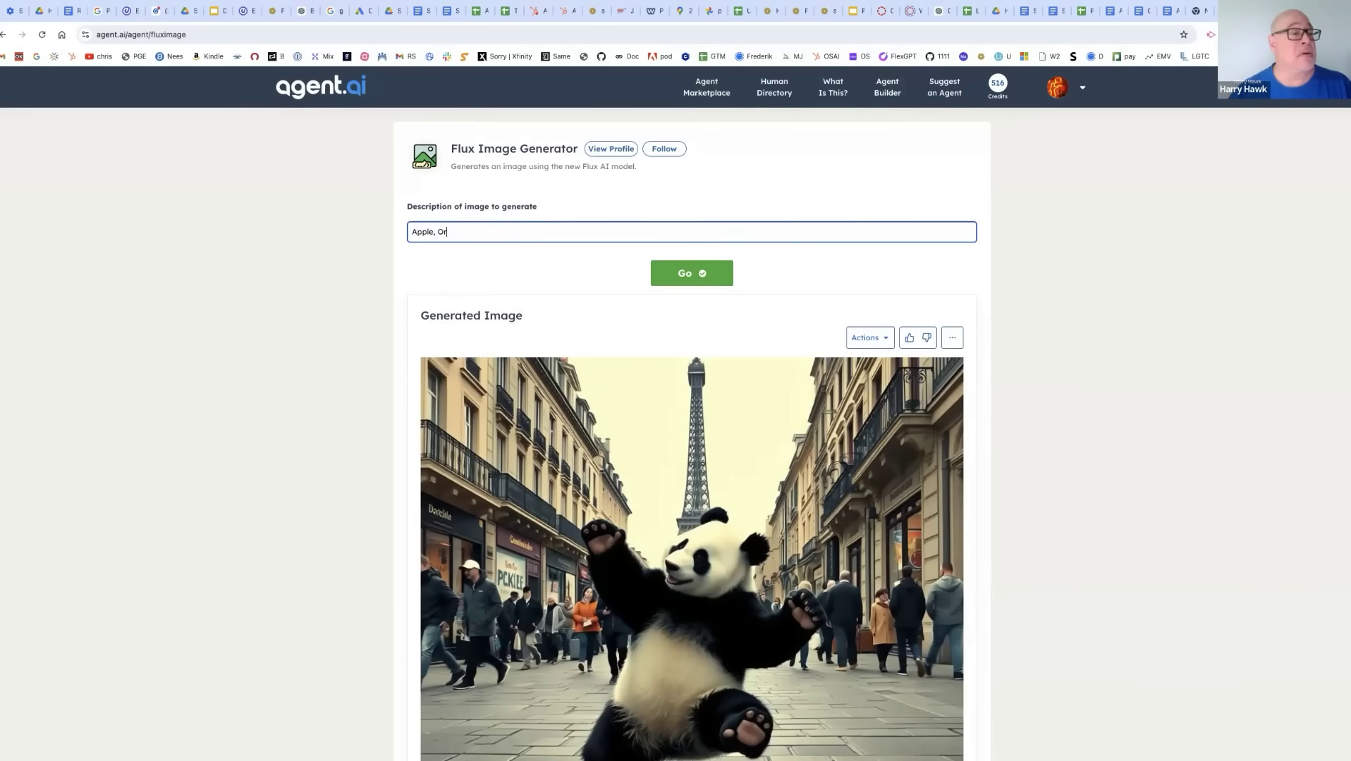
{"action": "type", "text": "anges"}
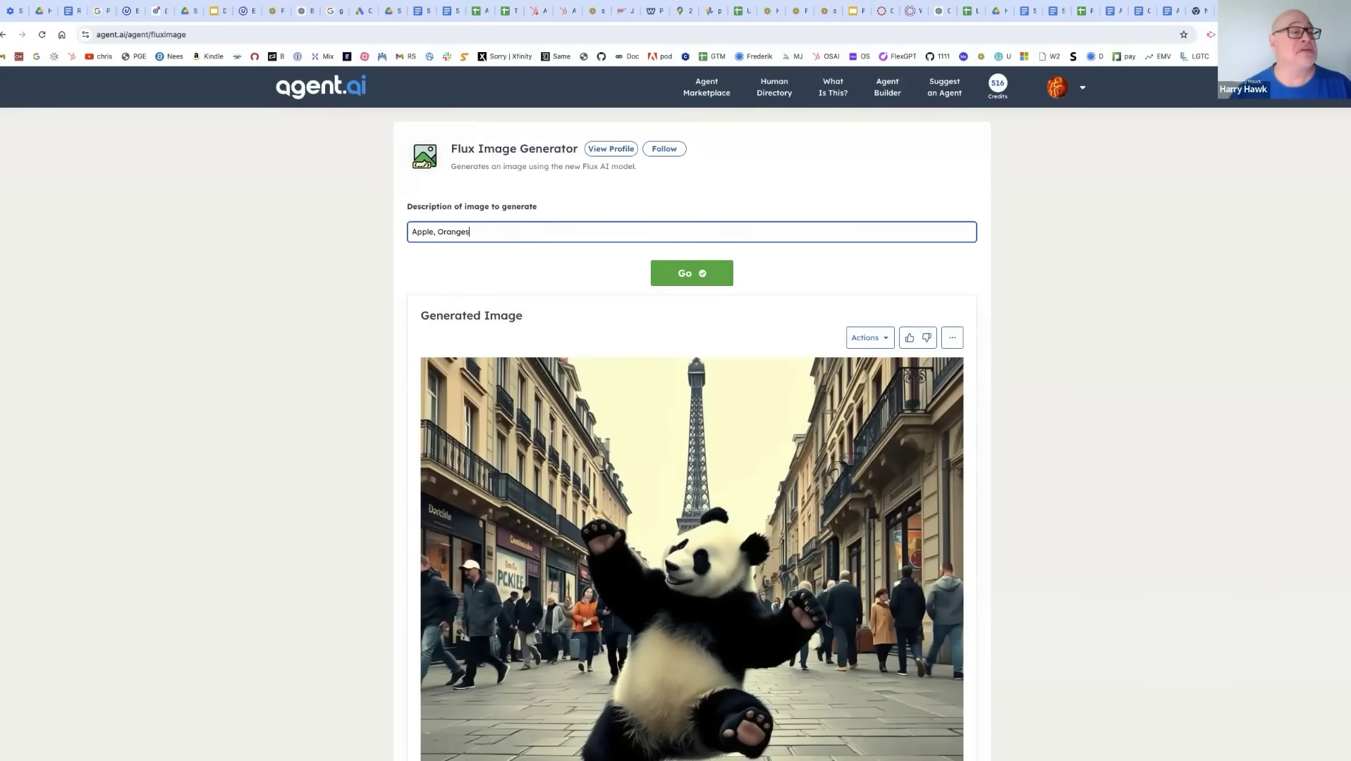
{"action": "type", "text": " and Pears"}
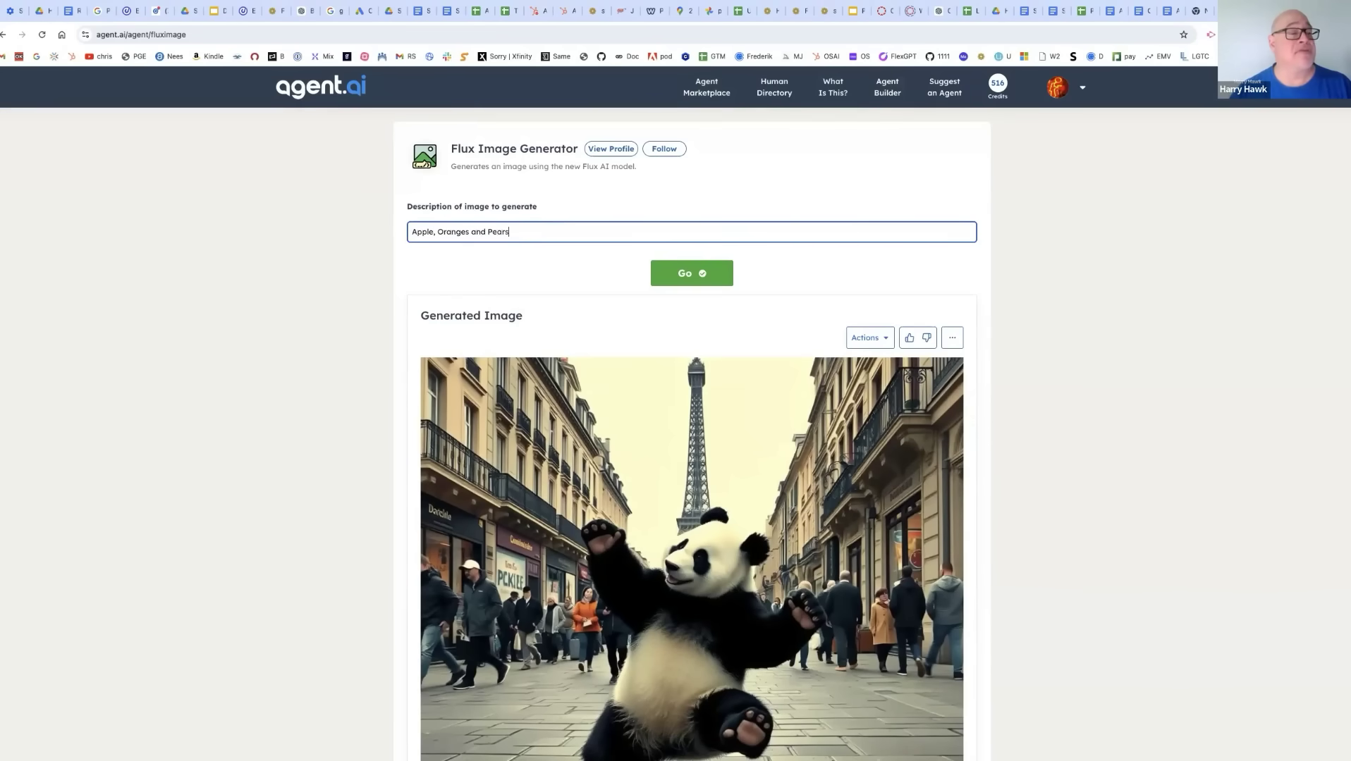
{"action": "type", "text": "hanging on the same br"}
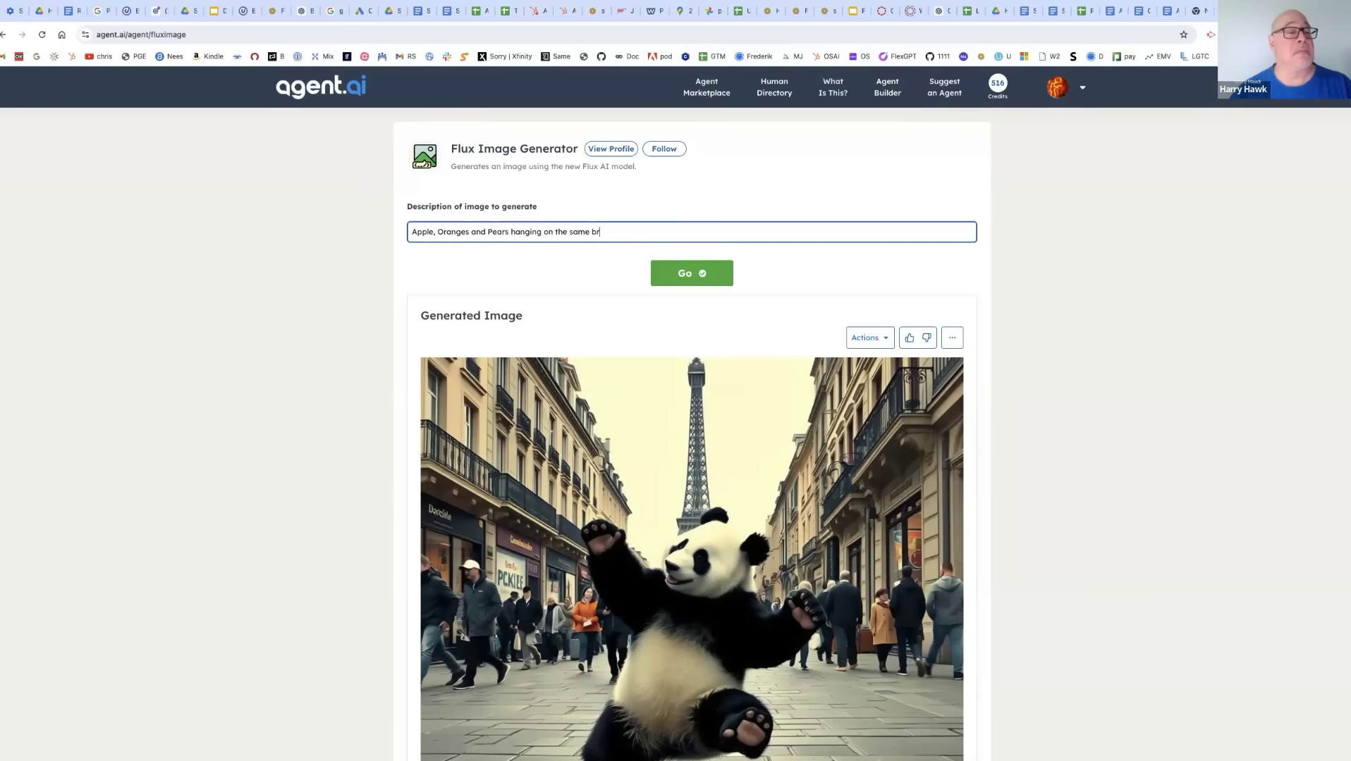
{"action": "type", "text": "anch"}
{"action": "key", "text": "Return"}
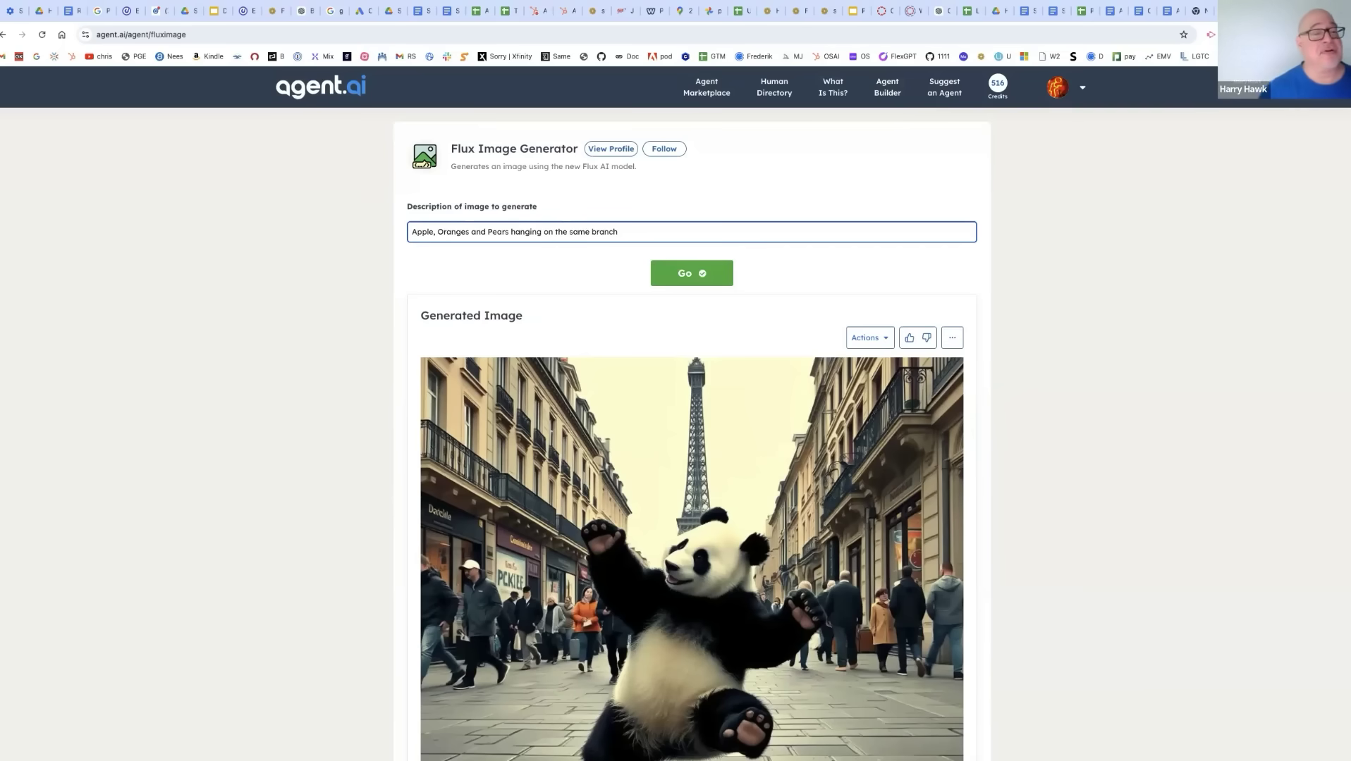
{"action": "scroll", "coordinate": [597, 285], "scroll_direction": "down", "scroll_amount": 10}
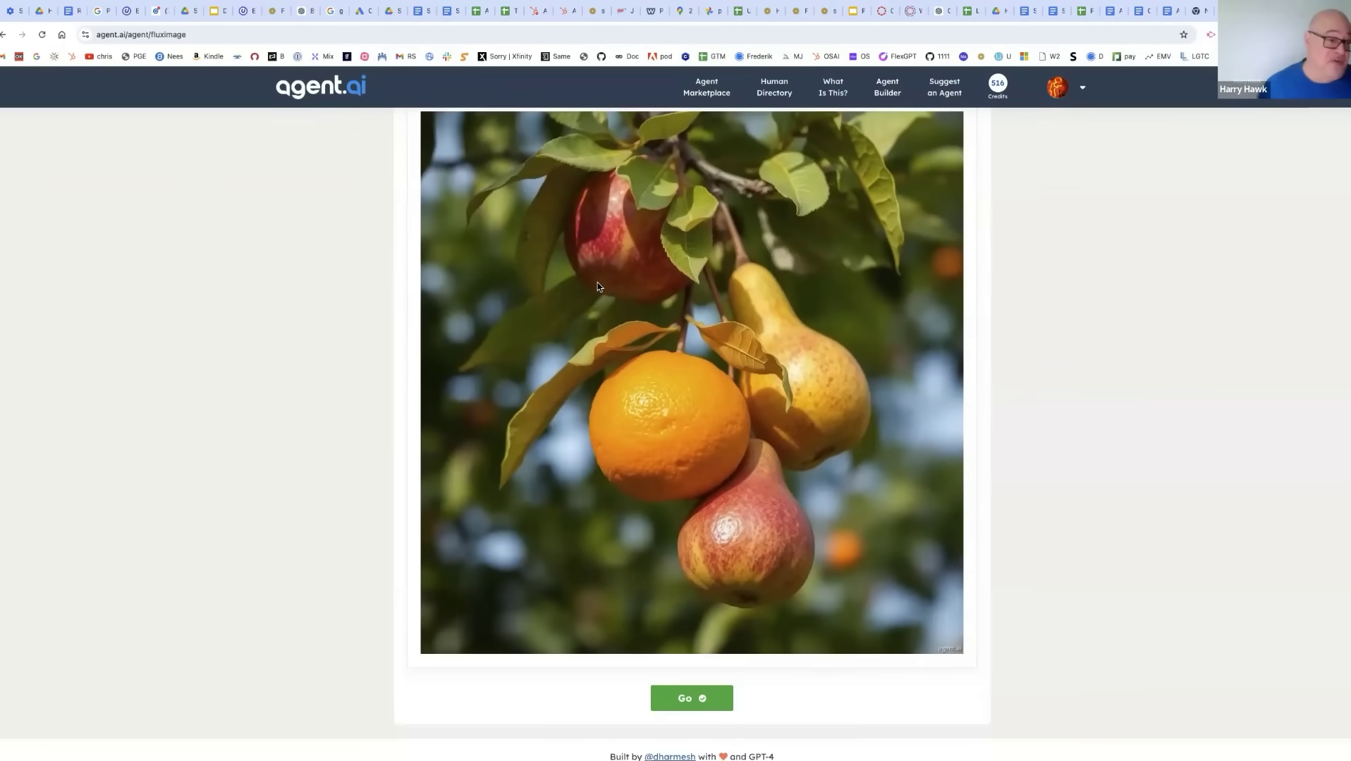
{"action": "scroll", "coordinate": [597, 285], "scroll_direction": "up", "scroll_amount": 3}
{"action": "left_click", "coordinate": [909, 271]}
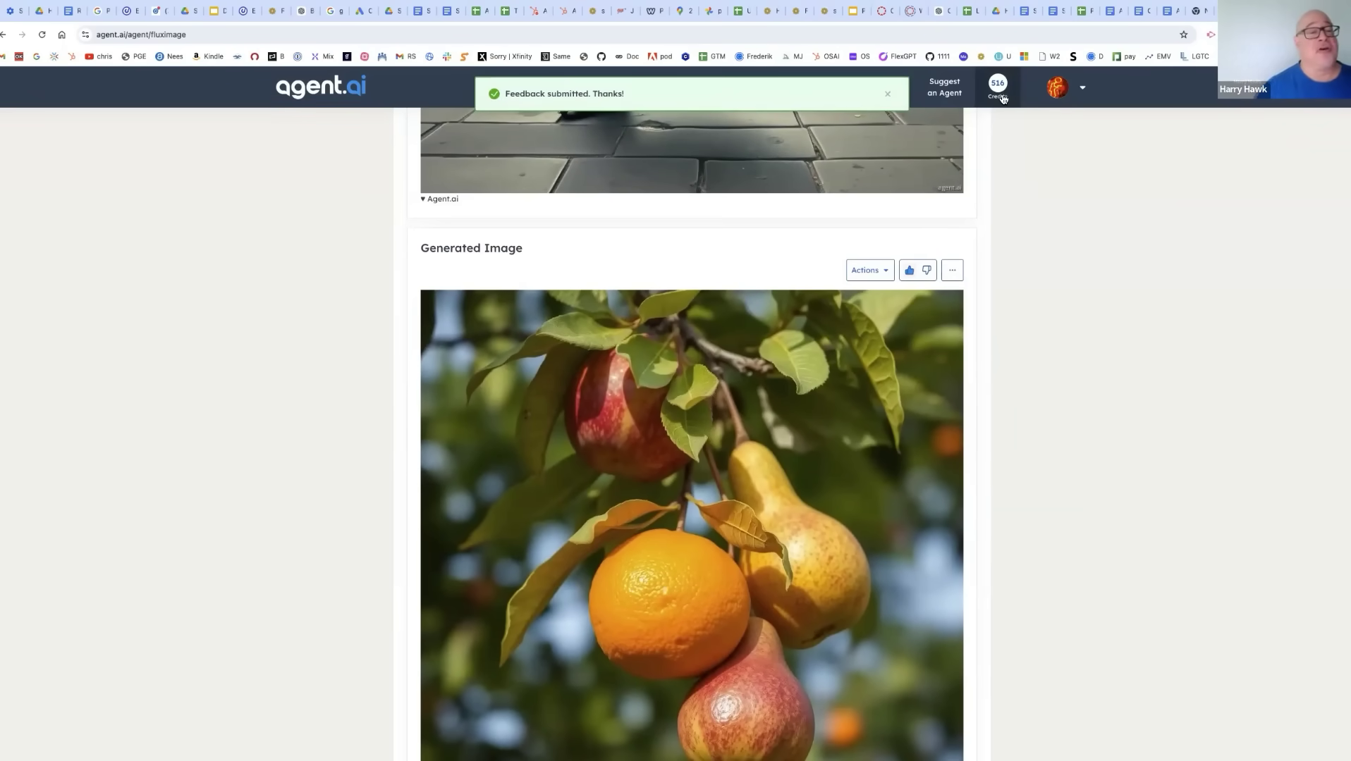
Leave Flux Image Generator and return to the Agent Marketplace listing
{"action": "scroll", "coordinate": [916, 105], "scroll_direction": "up", "scroll_amount": 3}
{"action": "left_click", "coordinate": [714, 94]}
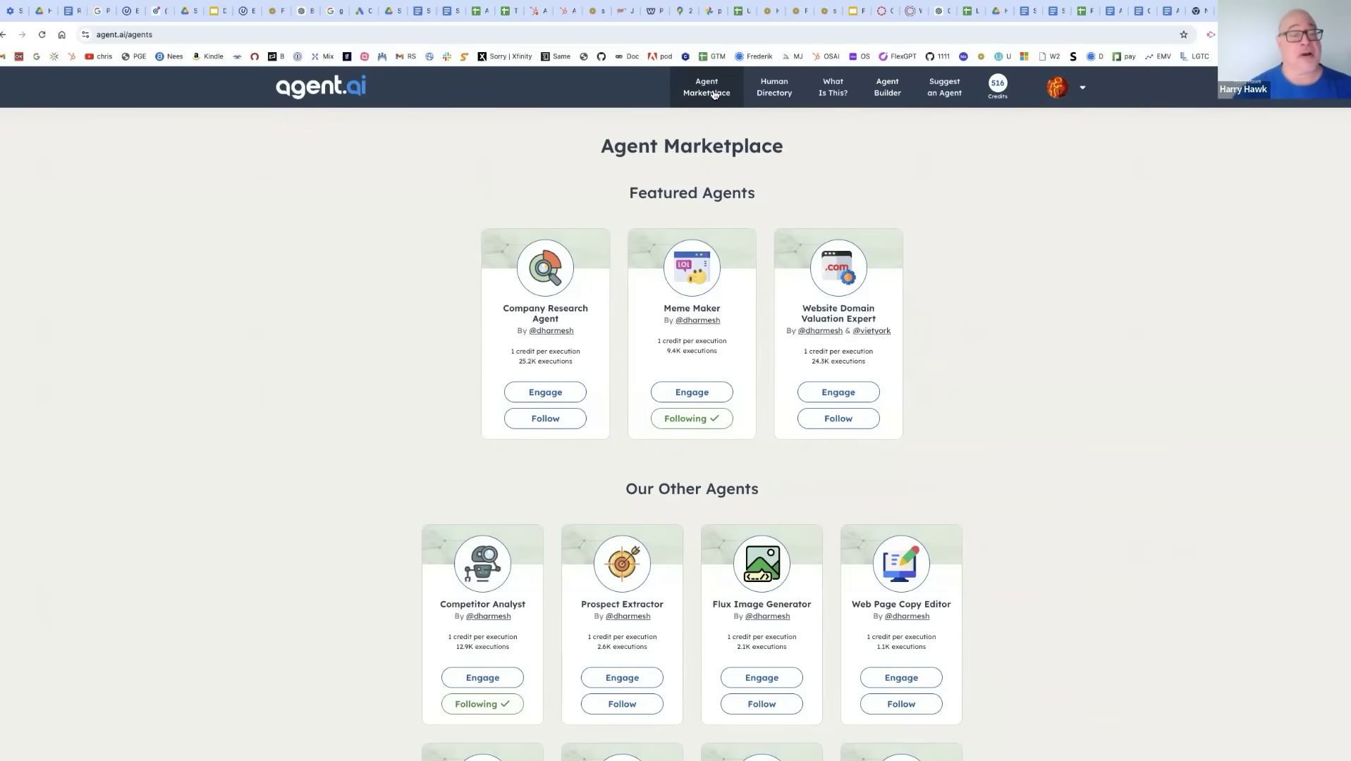
Browse the marketplace agent cards and launch the Competitor Analyst agent
{"action": "scroll", "coordinate": [714, 95], "scroll_direction": "down", "scroll_amount": 2}
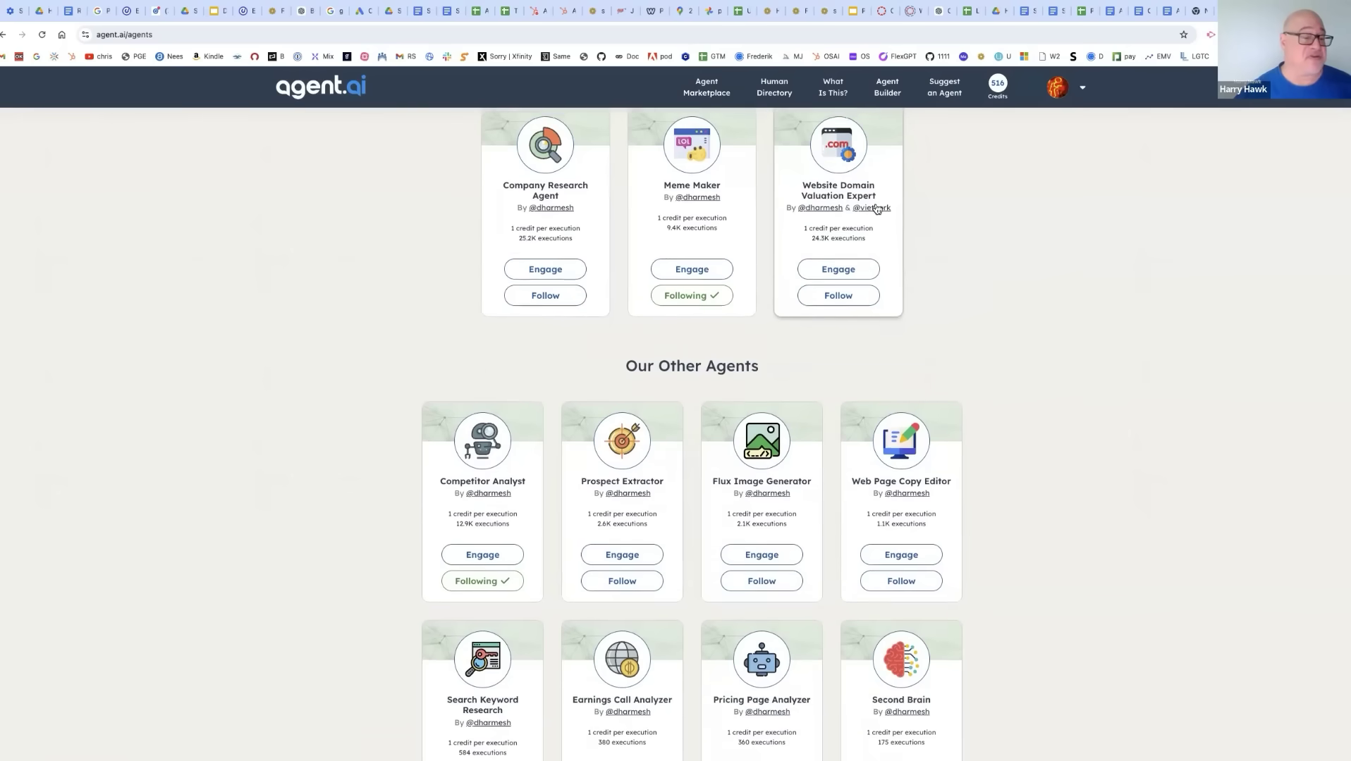
{"action": "scroll", "coordinate": [877, 212], "scroll_direction": "down", "scroll_amount": 1}
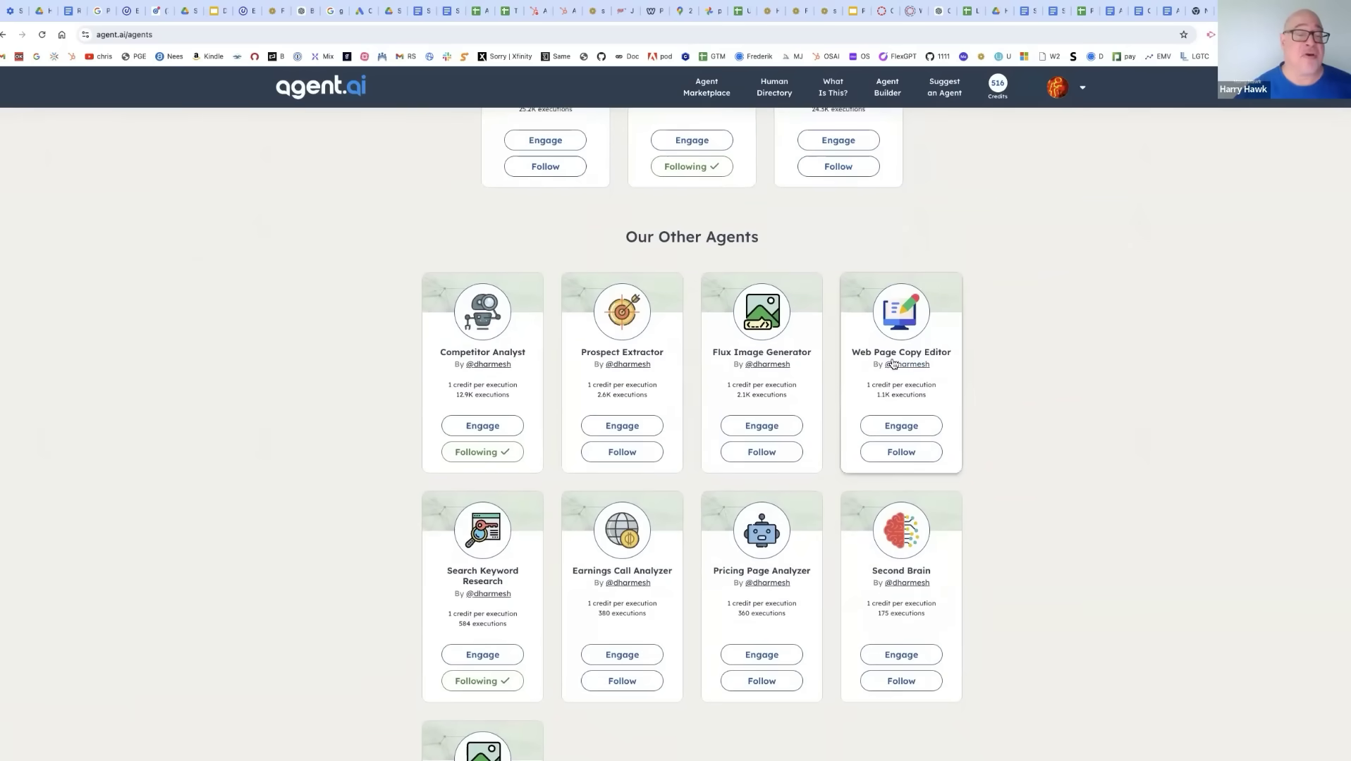
{"action": "scroll", "coordinate": [909, 377], "scroll_direction": "down", "scroll_amount": 1}
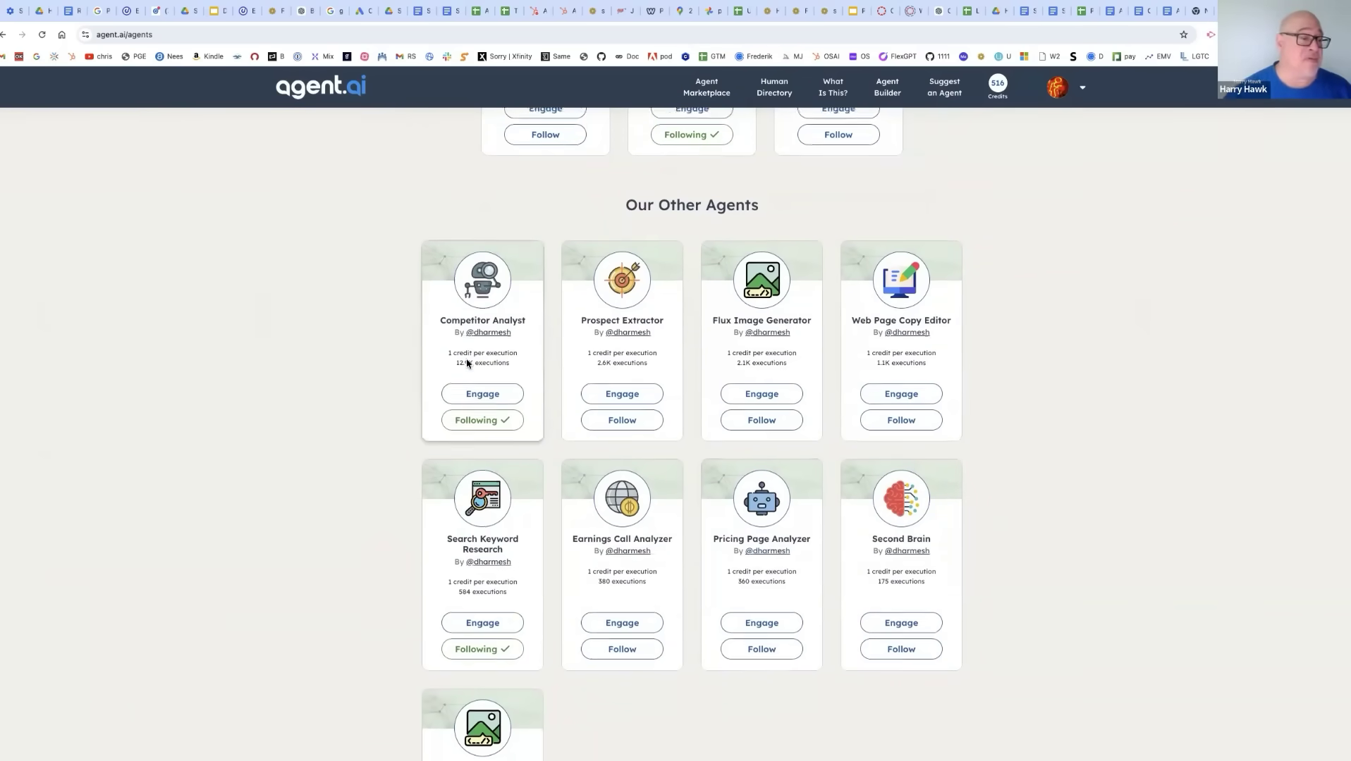
{"action": "scroll", "coordinate": [467, 362], "scroll_direction": "up", "scroll_amount": 2}
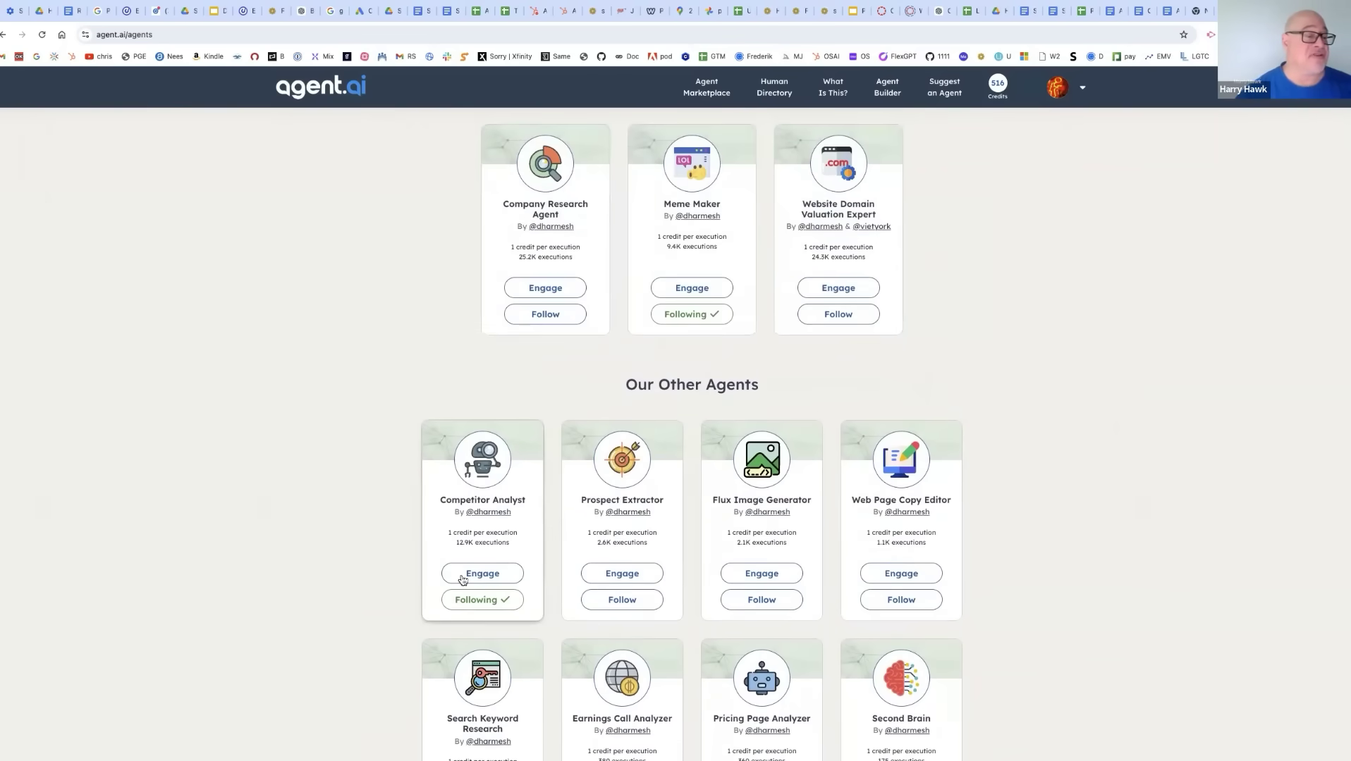
{"action": "left_click", "coordinate": [492, 579]}
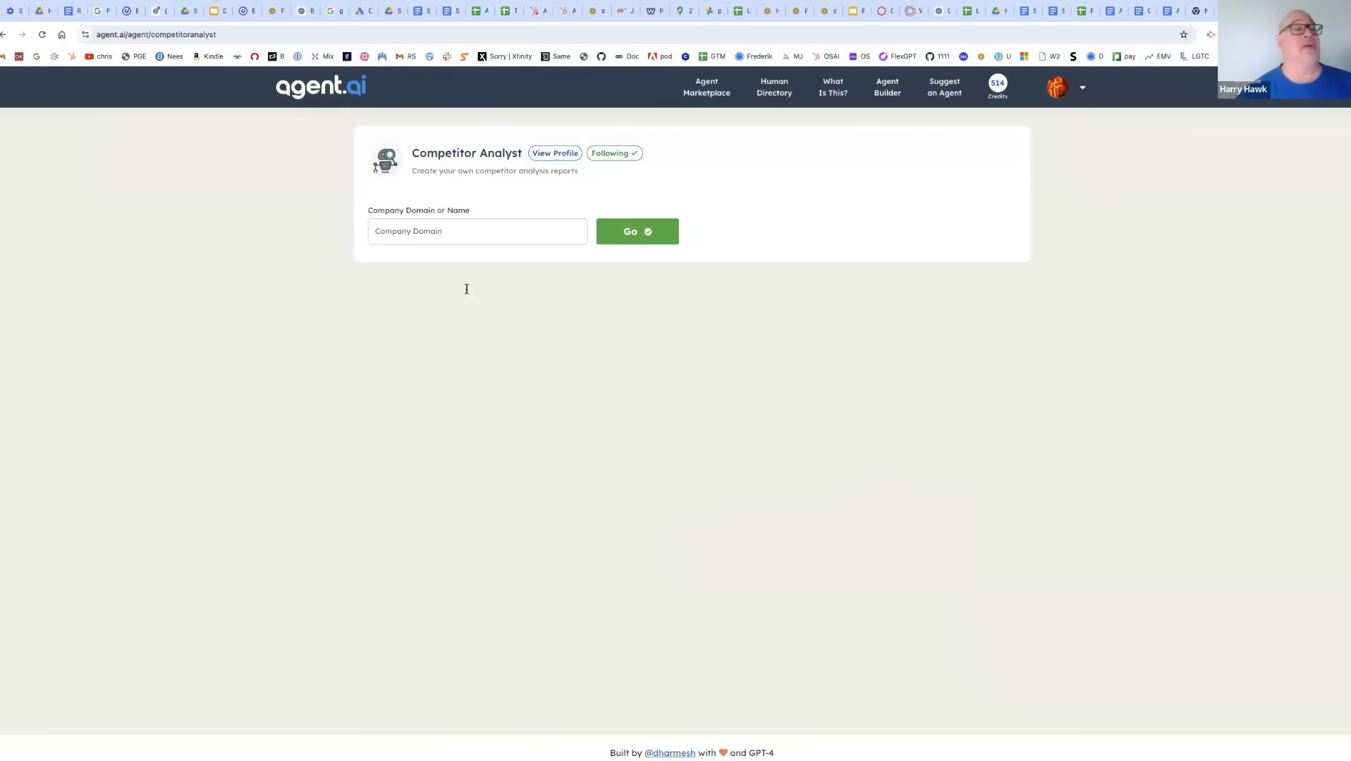
Run a Competitor Analyst report for 'Hubspot.com' and skim the results
{"action": "left_click", "coordinate": [447, 240]}
{"action": "type", "text": "Hub"}
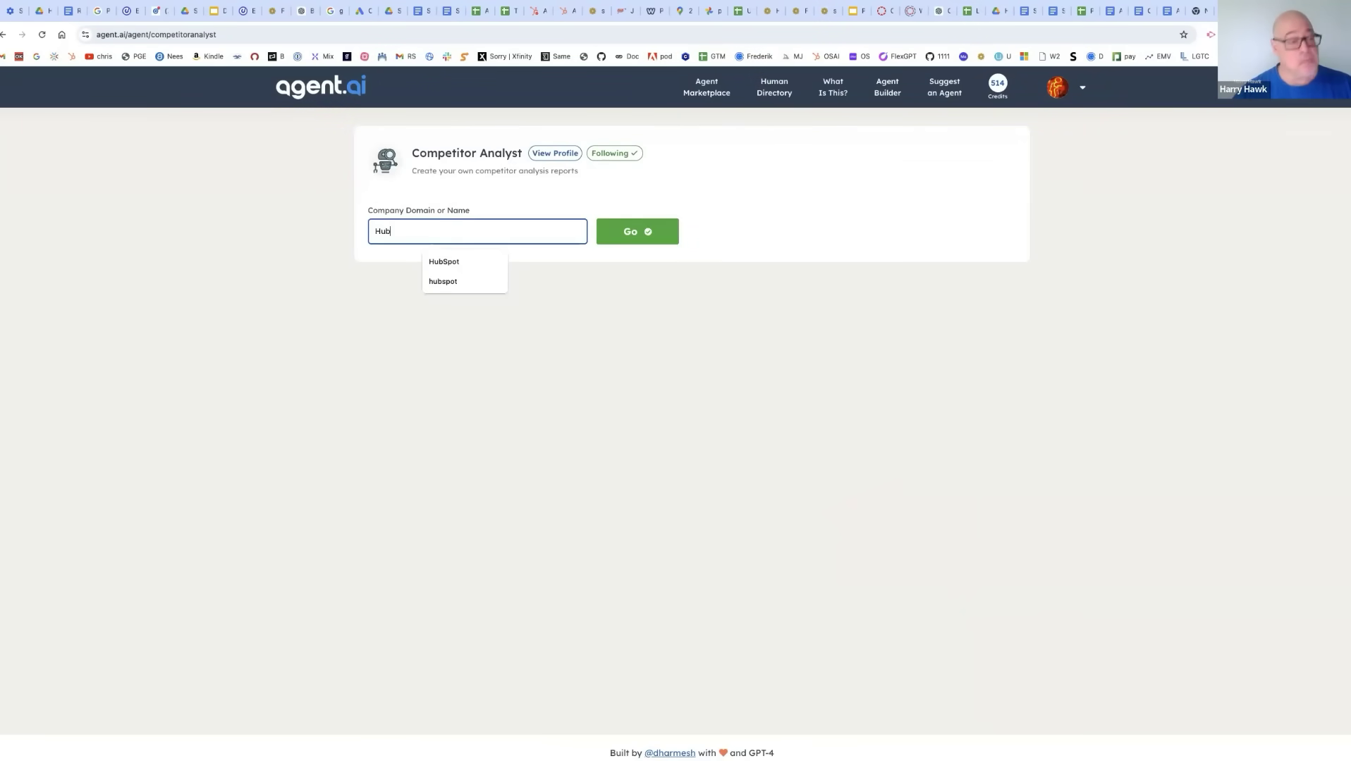
{"action": "type", "text": "spot.com"}
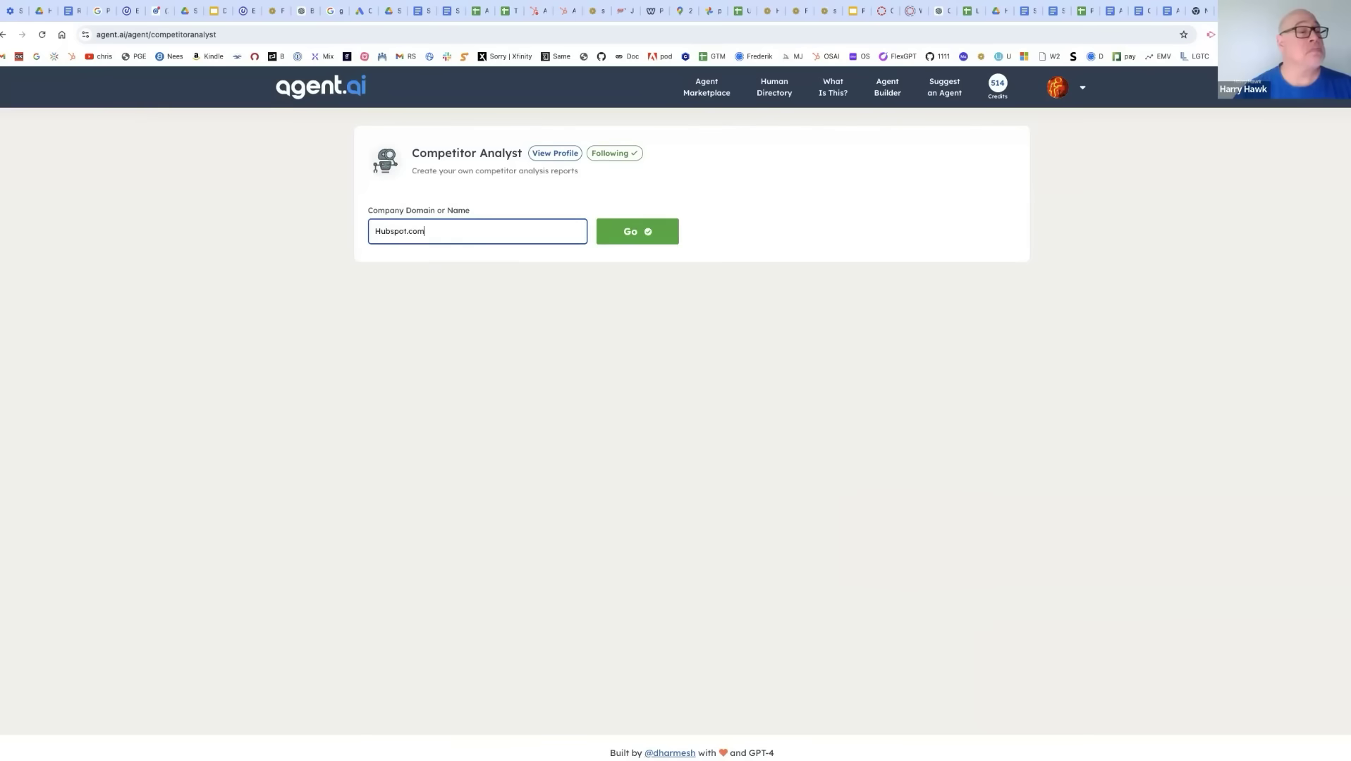
{"action": "key", "text": "Return"}
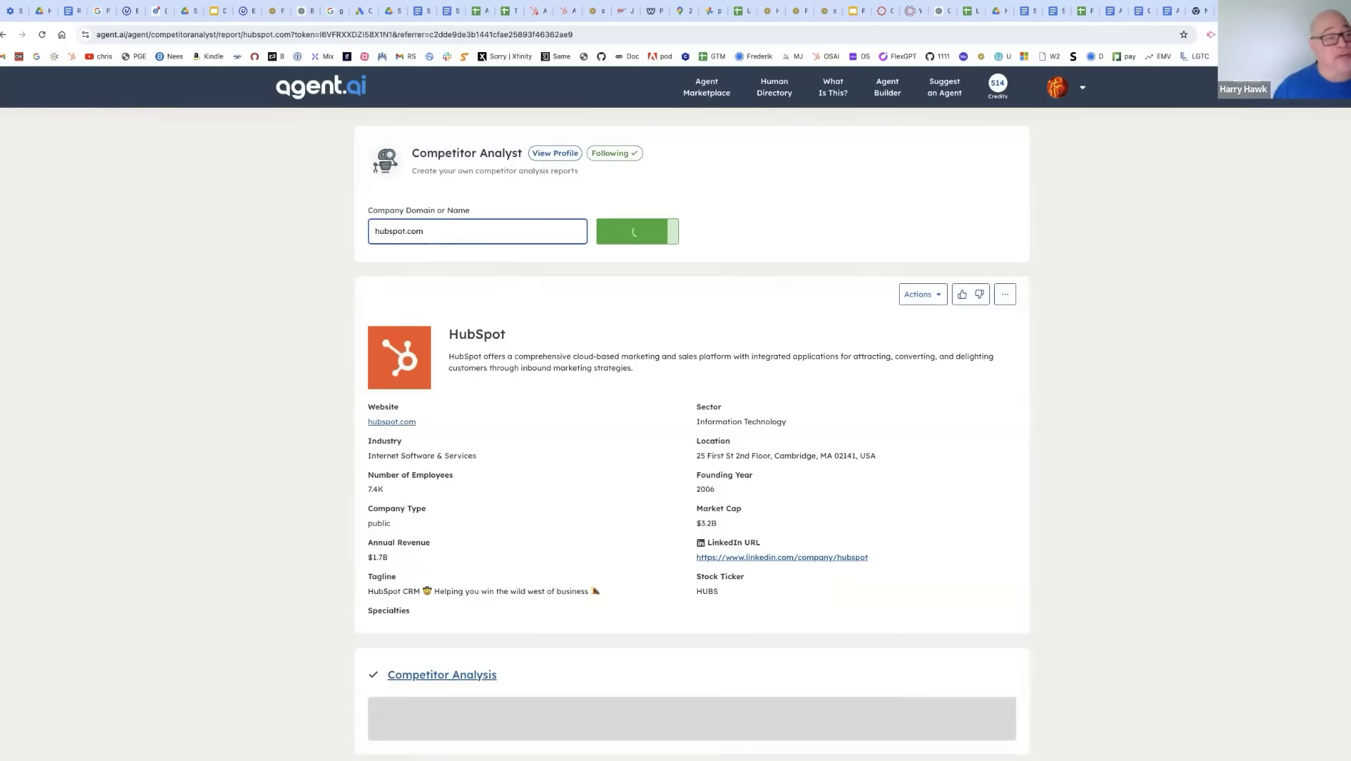
{"action": "scroll", "coordinate": [473, 296], "scroll_direction": "down", "scroll_amount": 2}
{"action": "scroll", "coordinate": [473, 296], "scroll_direction": "down", "scroll_amount": 5}
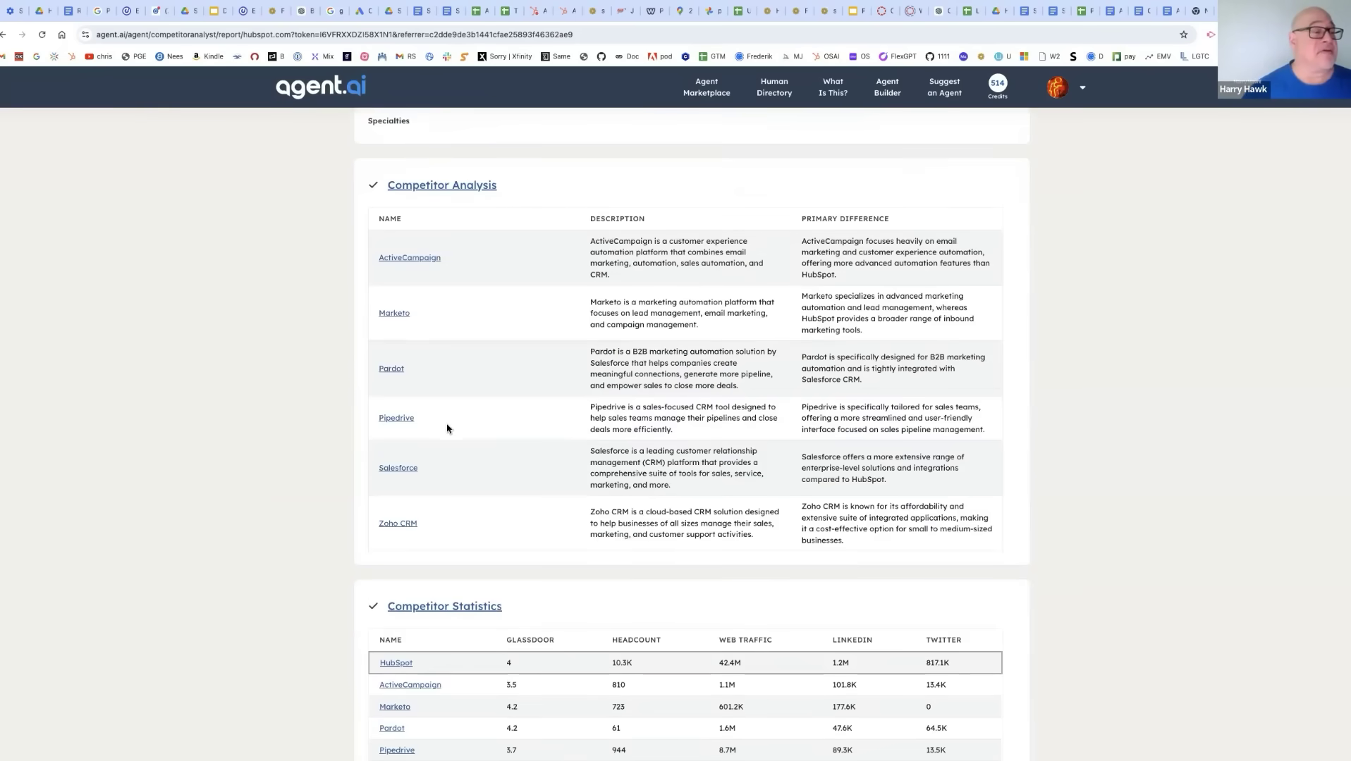
{"action": "scroll", "coordinate": [458, 422], "scroll_direction": "up", "scroll_amount": 7}
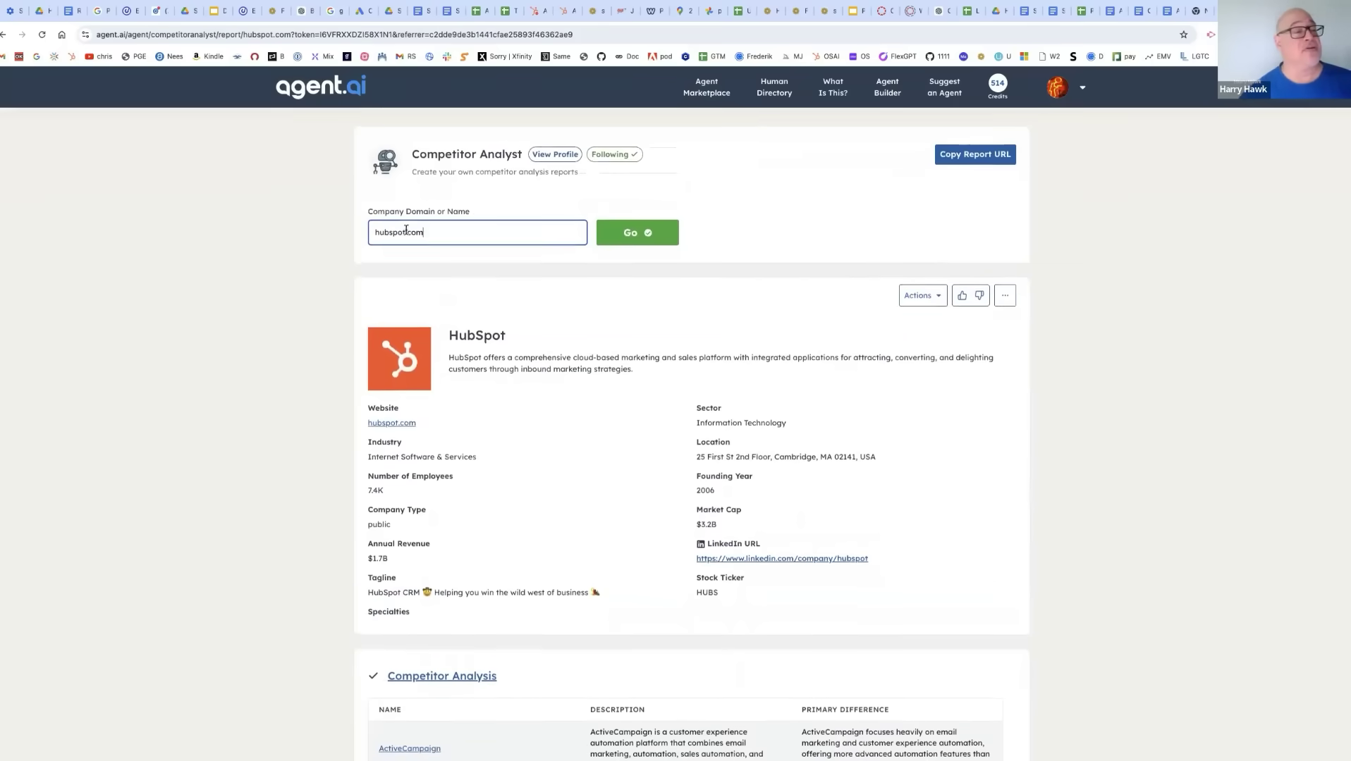
Run a competitor report for 'tmobile.com', review it, then return to the Agent Marketplace
{"action": "left_click", "coordinate": [430, 233]}
{"action": "double_click", "coordinate": [430, 233]}
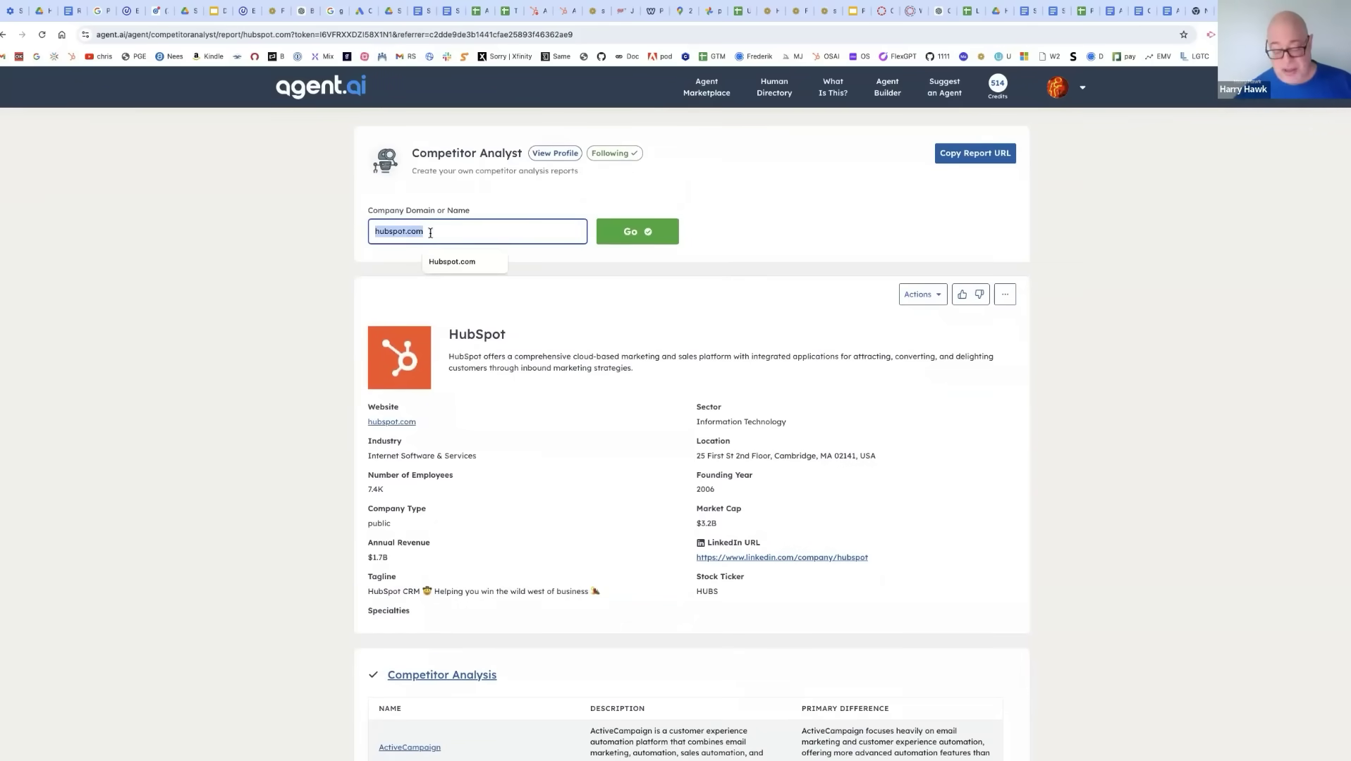
{"action": "type", "text": "tmobile.com"}
{"action": "key", "text": "Return"}
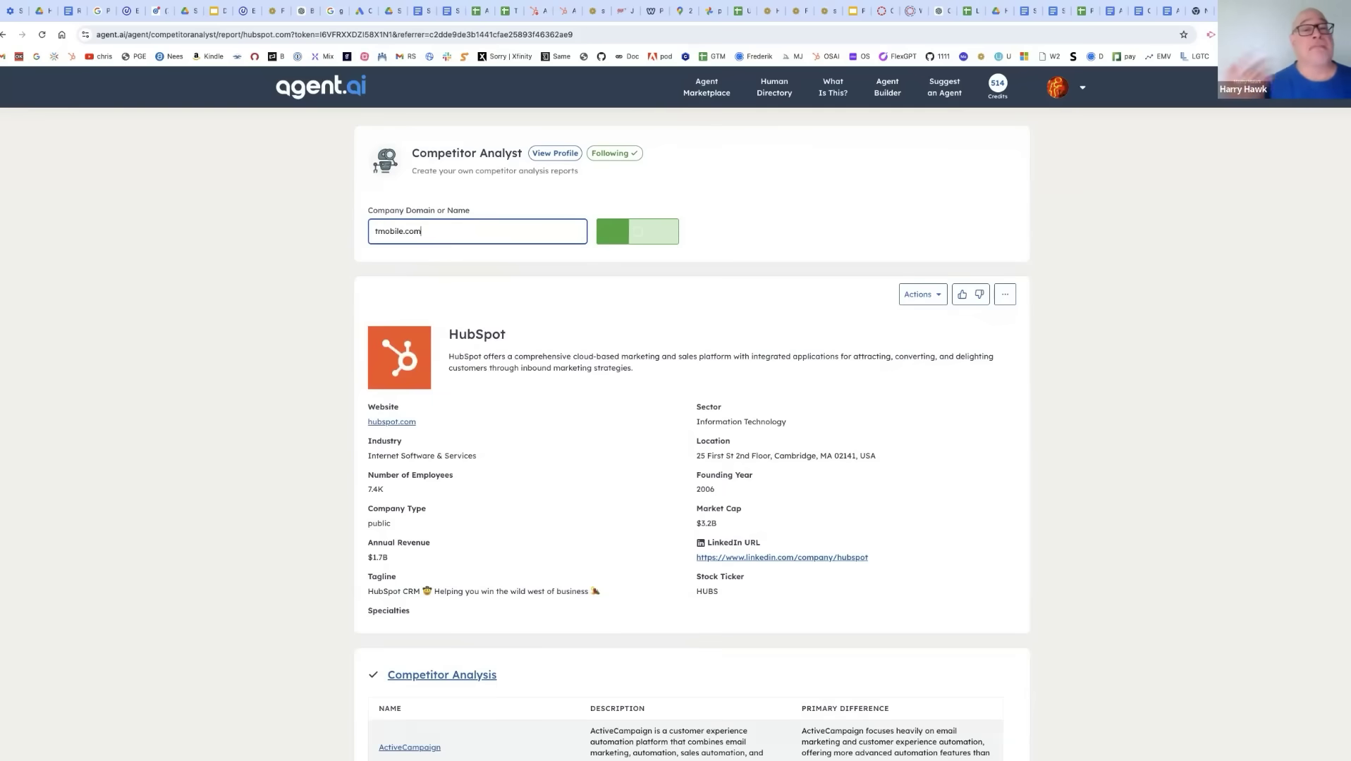
{"action": "scroll", "coordinate": [517, 600], "scroll_direction": "down", "scroll_amount": 7}
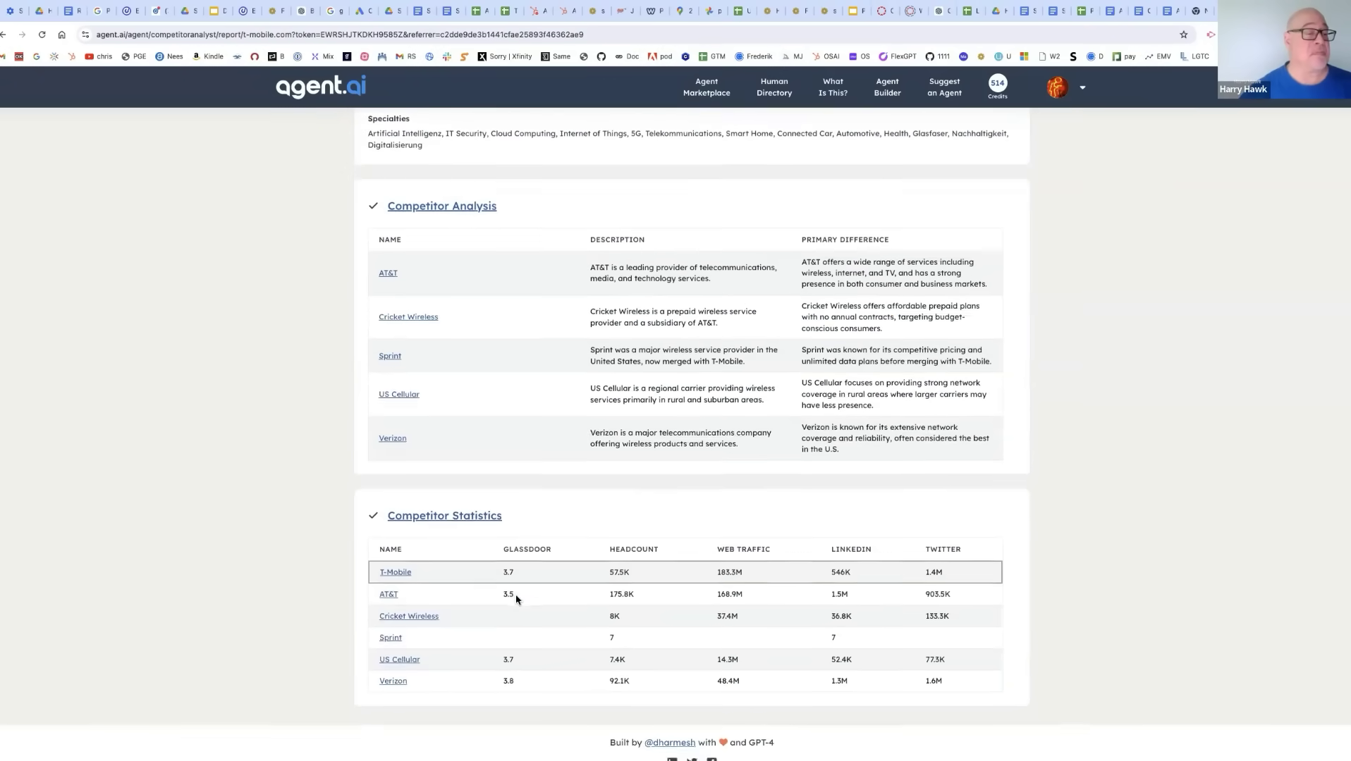
{"action": "scroll", "coordinate": [515, 597], "scroll_direction": "up", "scroll_amount": 6}
{"action": "scroll", "coordinate": [514, 598], "scroll_direction": "down", "scroll_amount": 6}
{"action": "scroll", "coordinate": [455, 541], "scroll_direction": "up", "scroll_amount": 7}
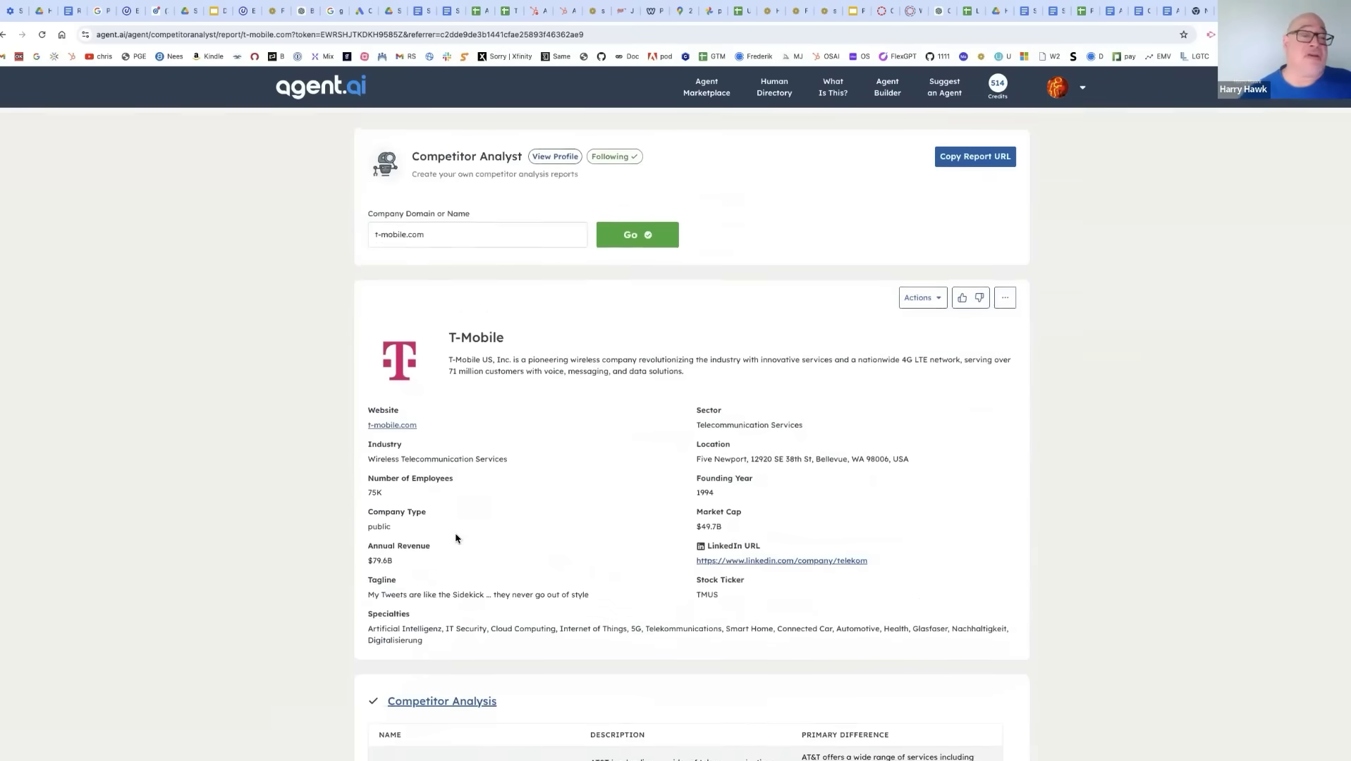
{"action": "scroll", "coordinate": [455, 539], "scroll_direction": "down", "scroll_amount": 1}
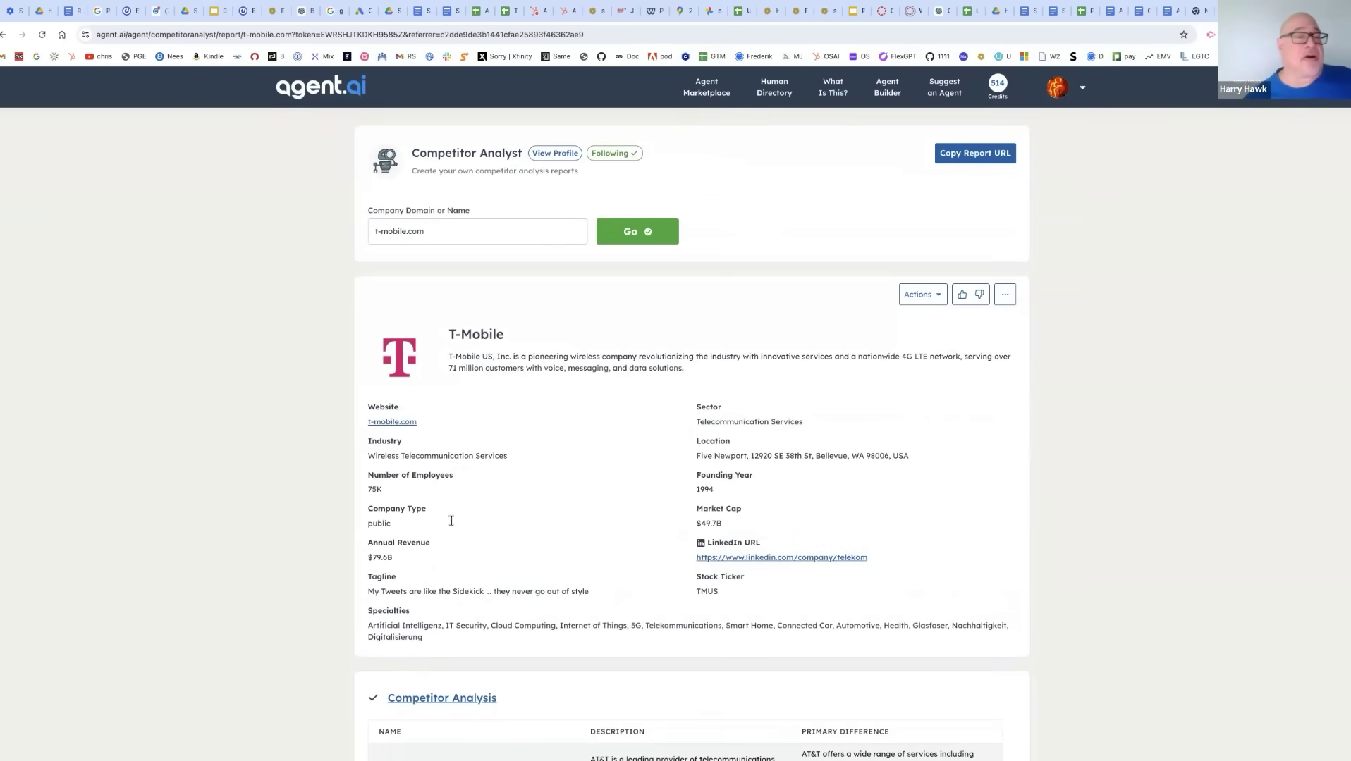
{"action": "left_click", "coordinate": [706, 87]}
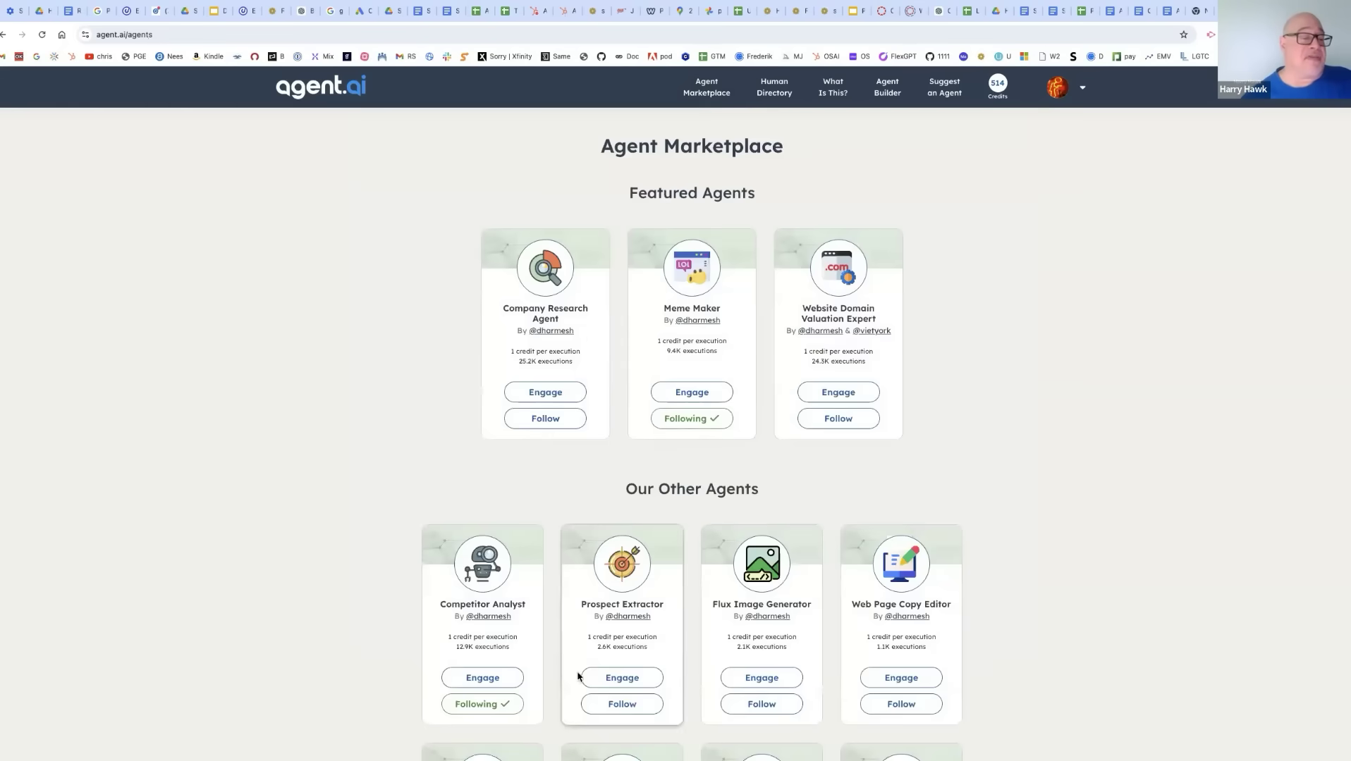
{"action": "scroll", "coordinate": [757, 570], "scroll_direction": "down", "scroll_amount": 7}
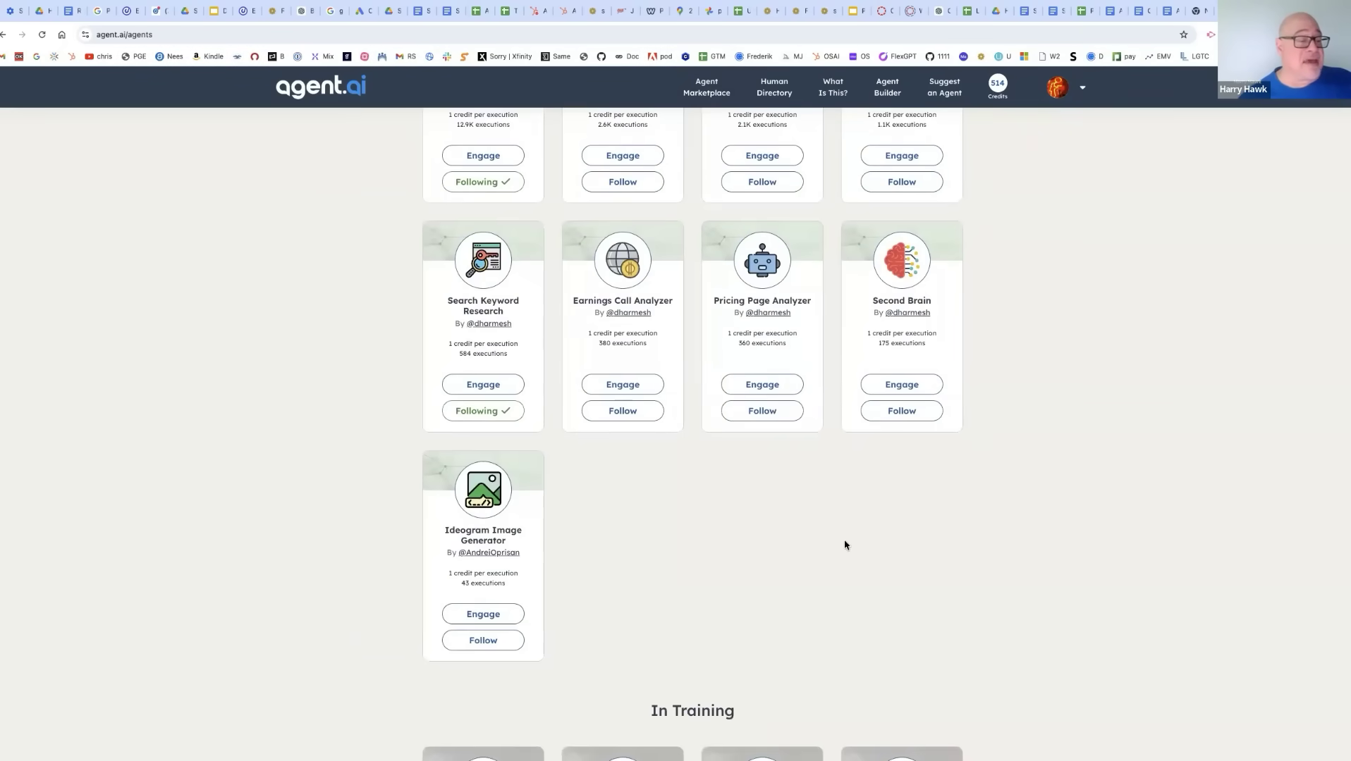
{"action": "scroll", "coordinate": [845, 545], "scroll_direction": "down", "scroll_amount": 7}
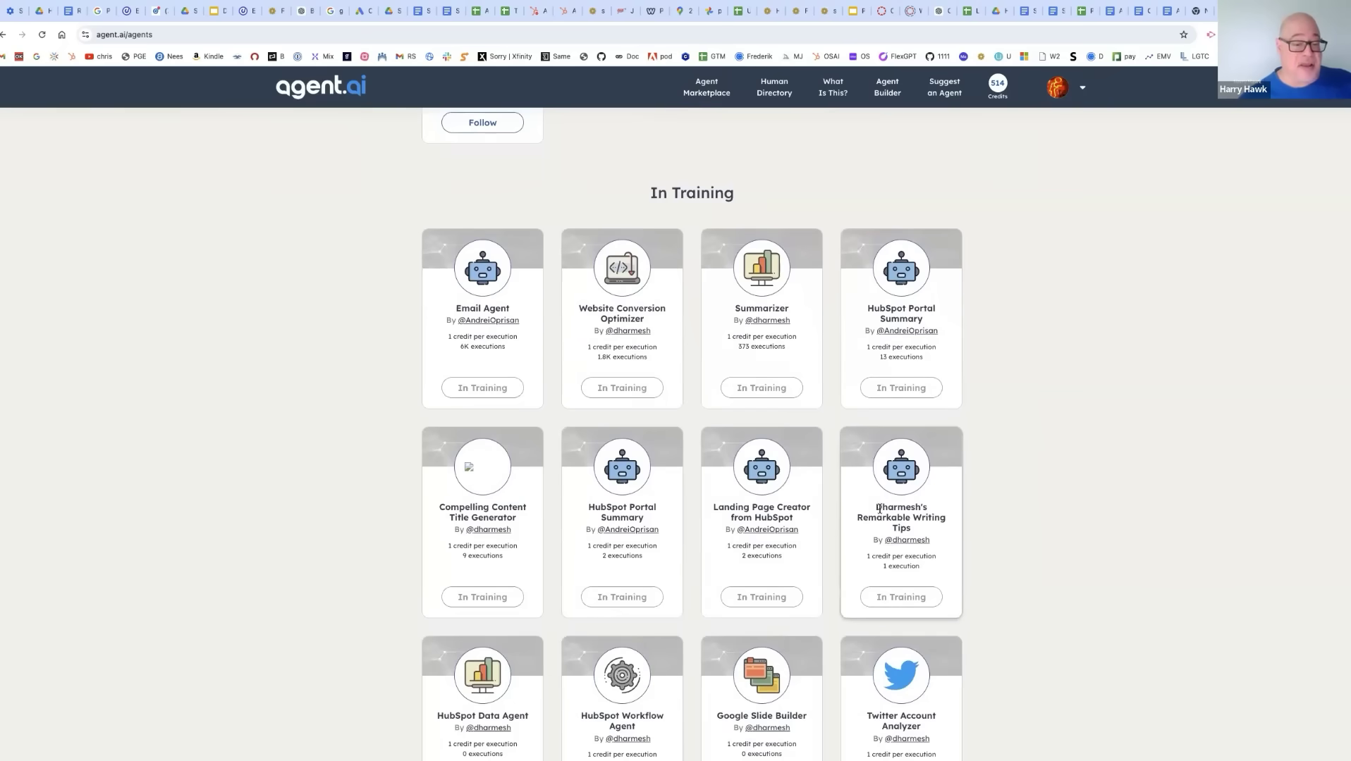
{"action": "left_click_drag", "start_coordinate": [876, 506], "coordinate": [920, 530]}
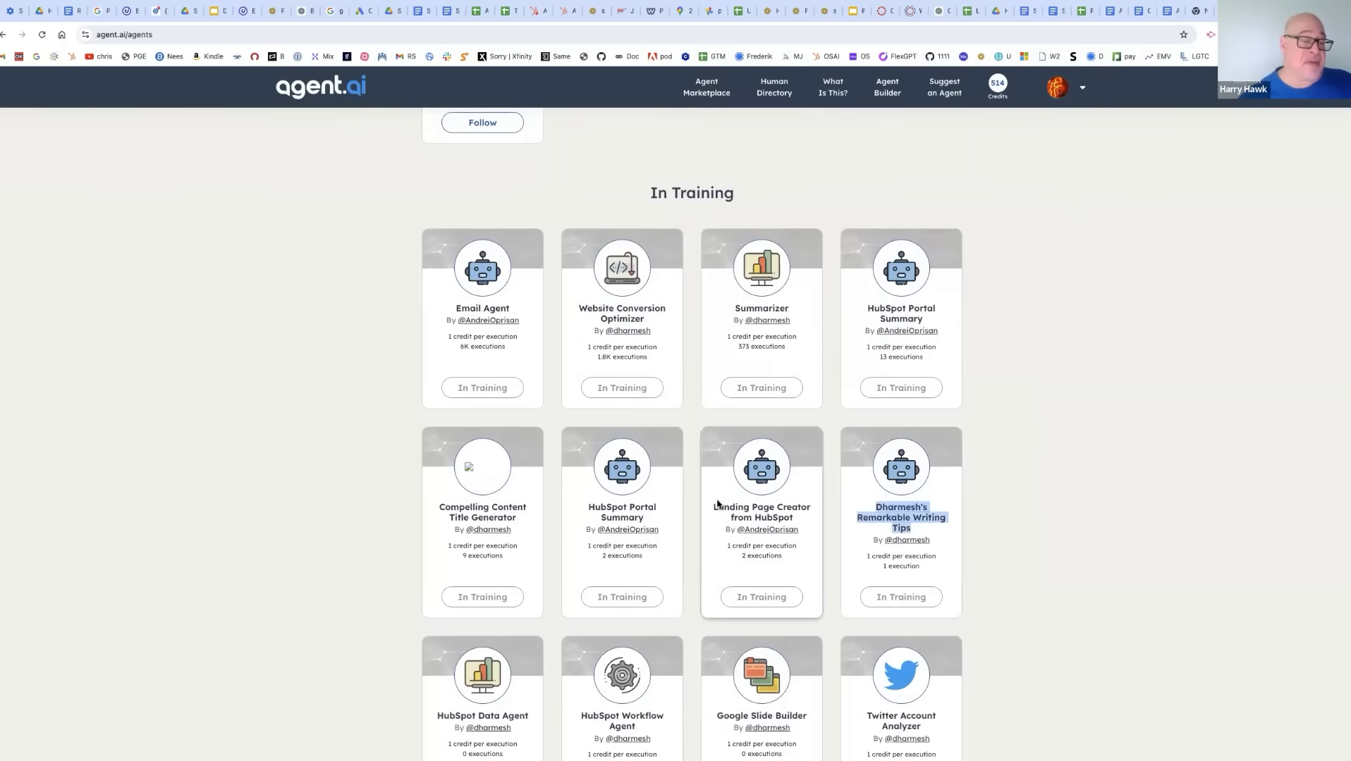
{"action": "left_click_drag", "start_coordinate": [712, 505], "coordinate": [810, 524]}
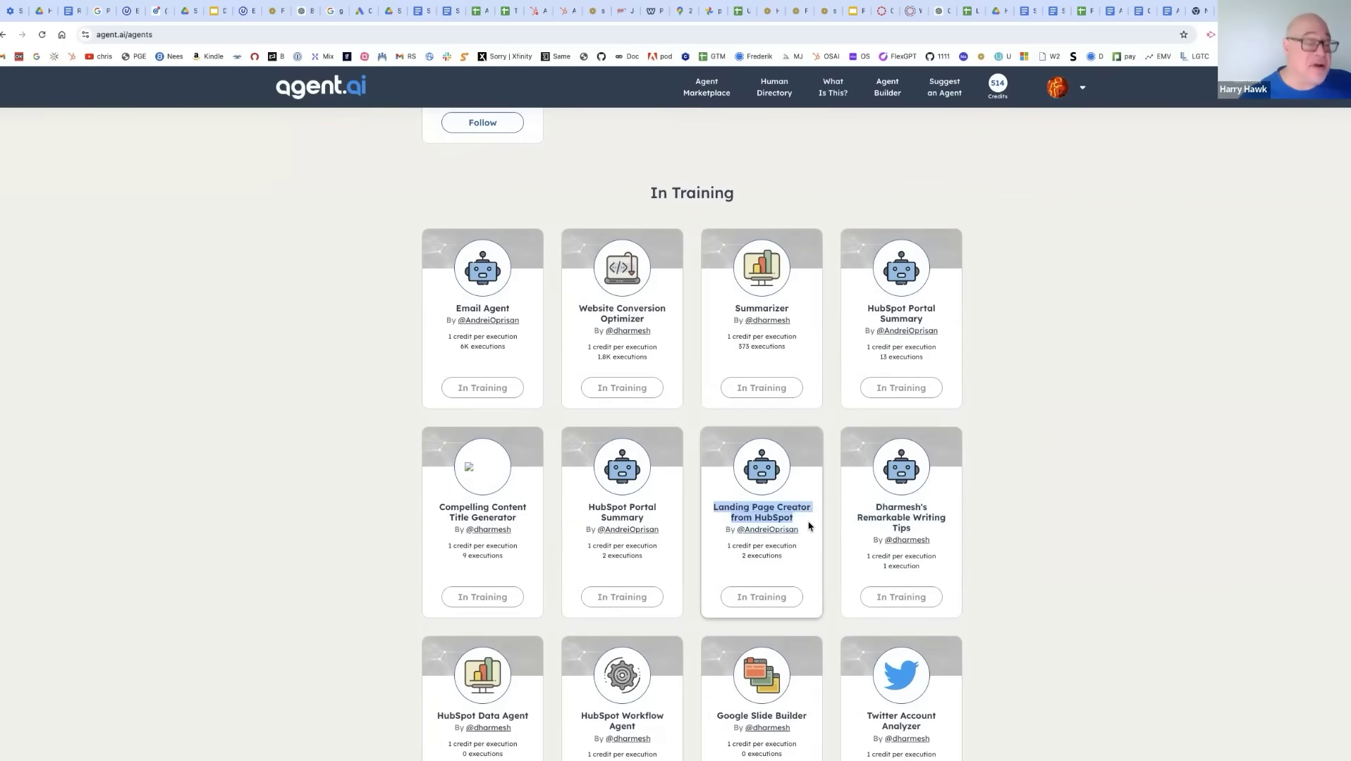
{"action": "scroll", "coordinate": [805, 524], "scroll_direction": "down", "scroll_amount": 3}
{"action": "left_click_drag", "start_coordinate": [580, 458], "coordinate": [660, 474]}
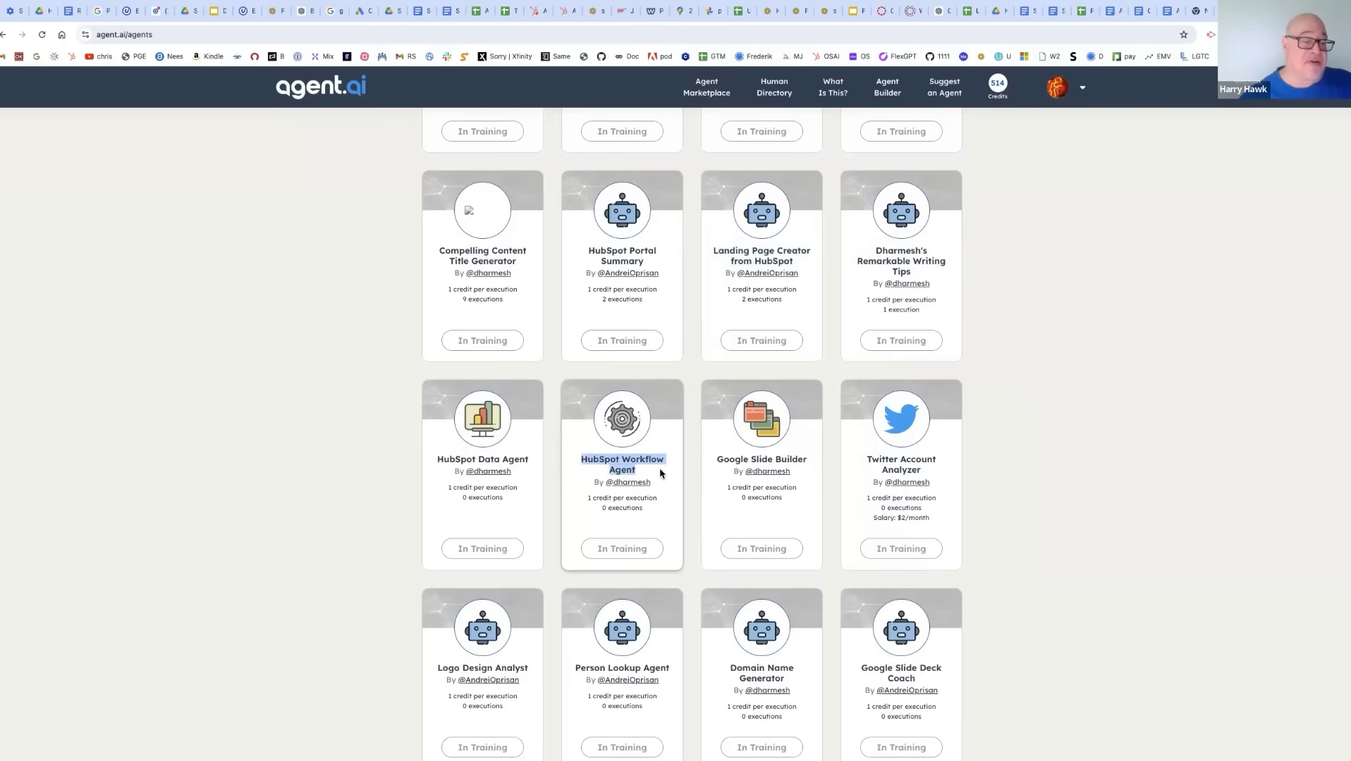
{"action": "scroll", "coordinate": [661, 473], "scroll_direction": "down", "scroll_amount": 1}
{"action": "left_click_drag", "start_coordinate": [733, 438], "coordinate": [781, 439]}
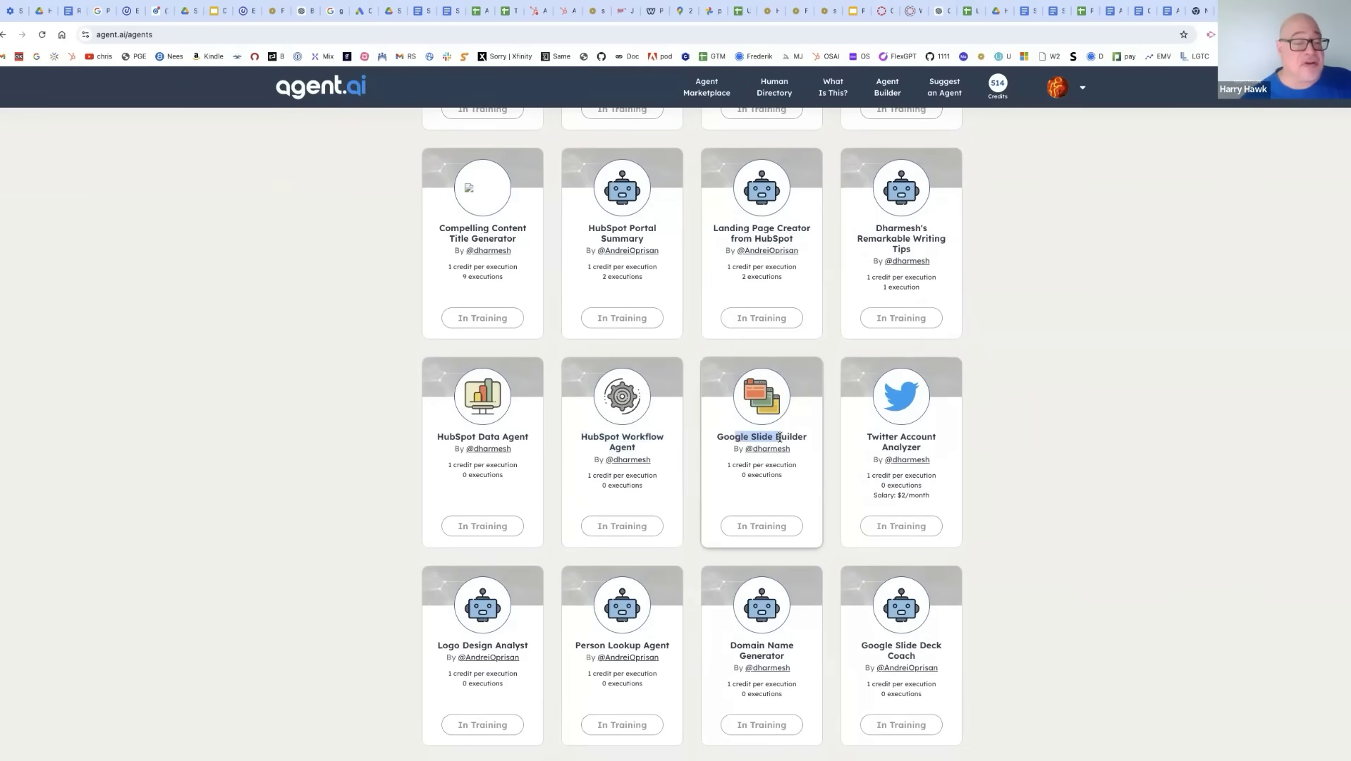
{"action": "left_click_drag", "start_coordinate": [881, 435], "coordinate": [906, 437]}
{"action": "scroll", "coordinate": [906, 438], "scroll_direction": "down", "scroll_amount": 1}
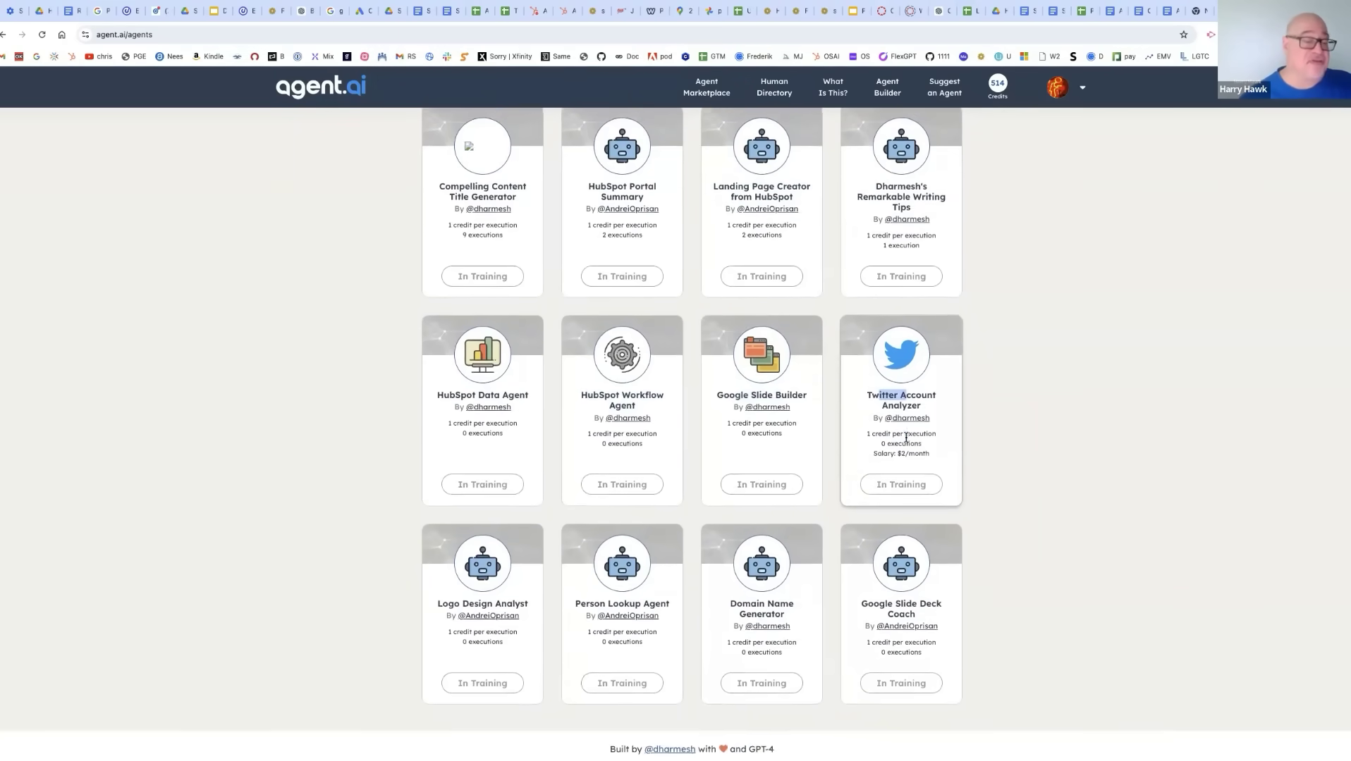
{"action": "scroll", "coordinate": [875, 338], "scroll_direction": "up", "scroll_amount": 8}
{"action": "scroll", "coordinate": [861, 241], "scroll_direction": "up", "scroll_amount": 3}
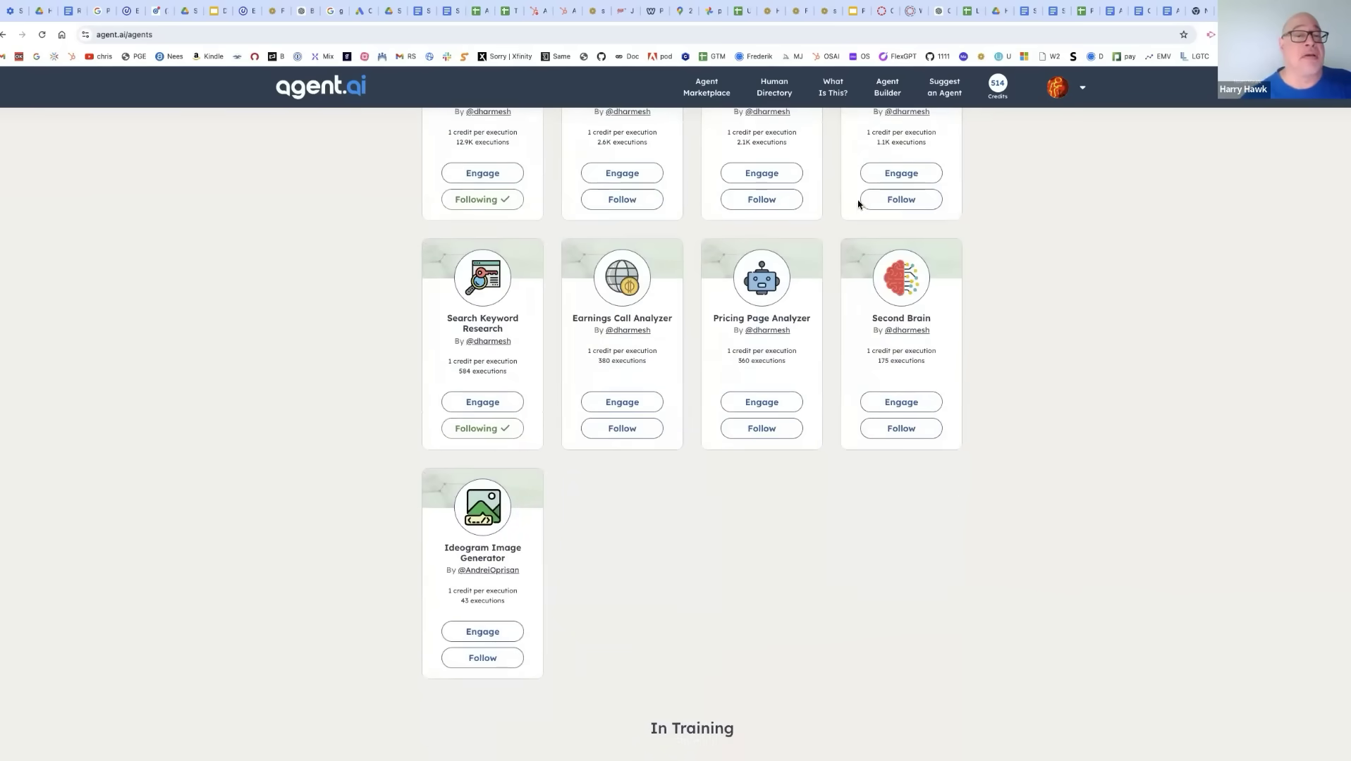
{"action": "left_click", "coordinate": [946, 86]}
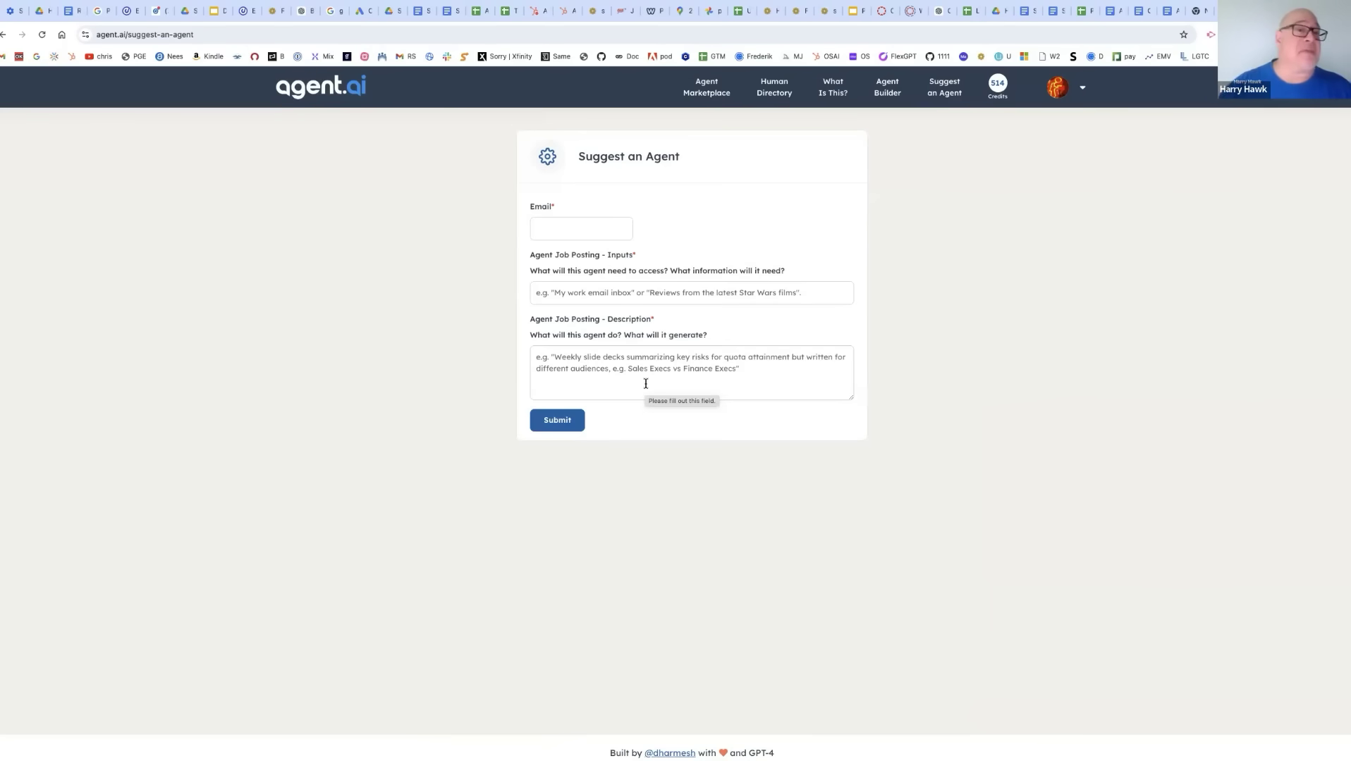
{"action": "left_click", "coordinate": [894, 95]}
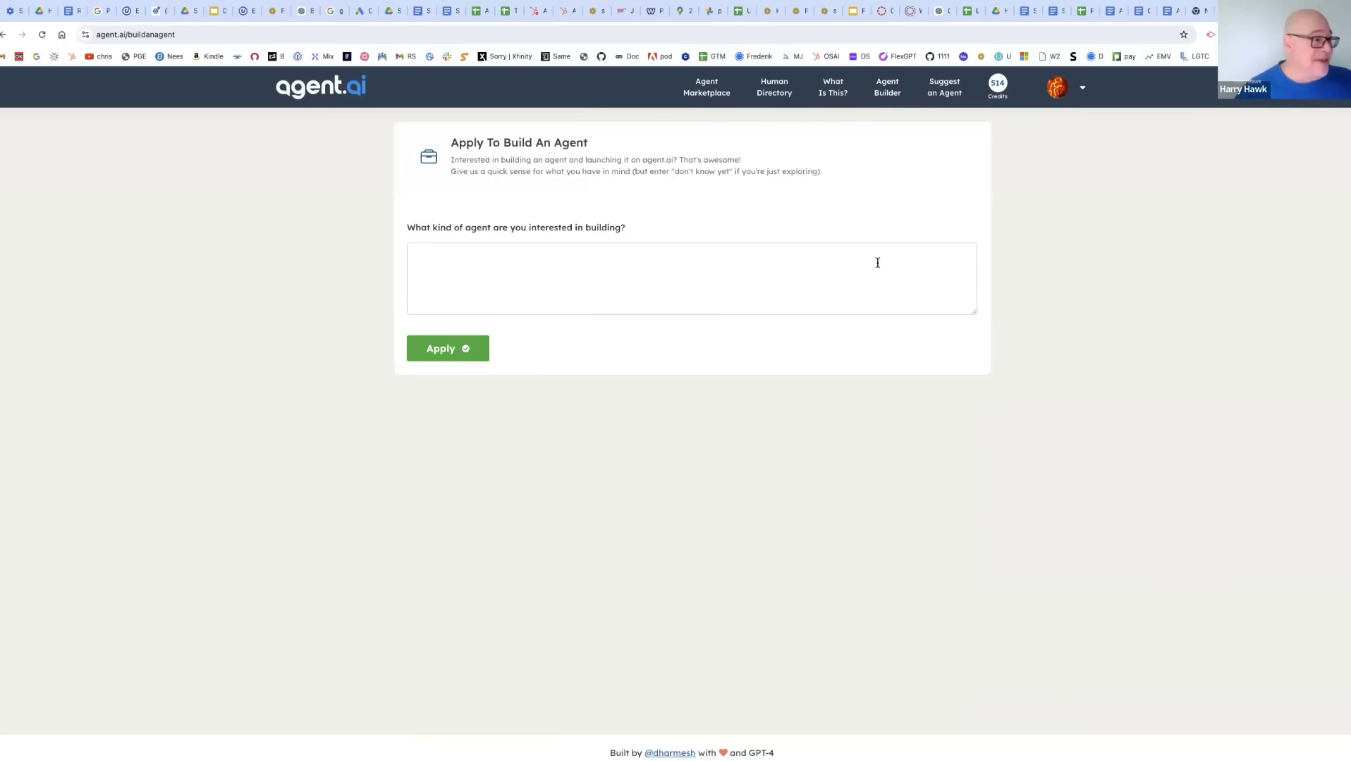
{"action": "left_click", "coordinate": [674, 97]}
{"action": "scroll", "coordinate": [733, 241], "scroll_direction": "down", "scroll_amount": 10}
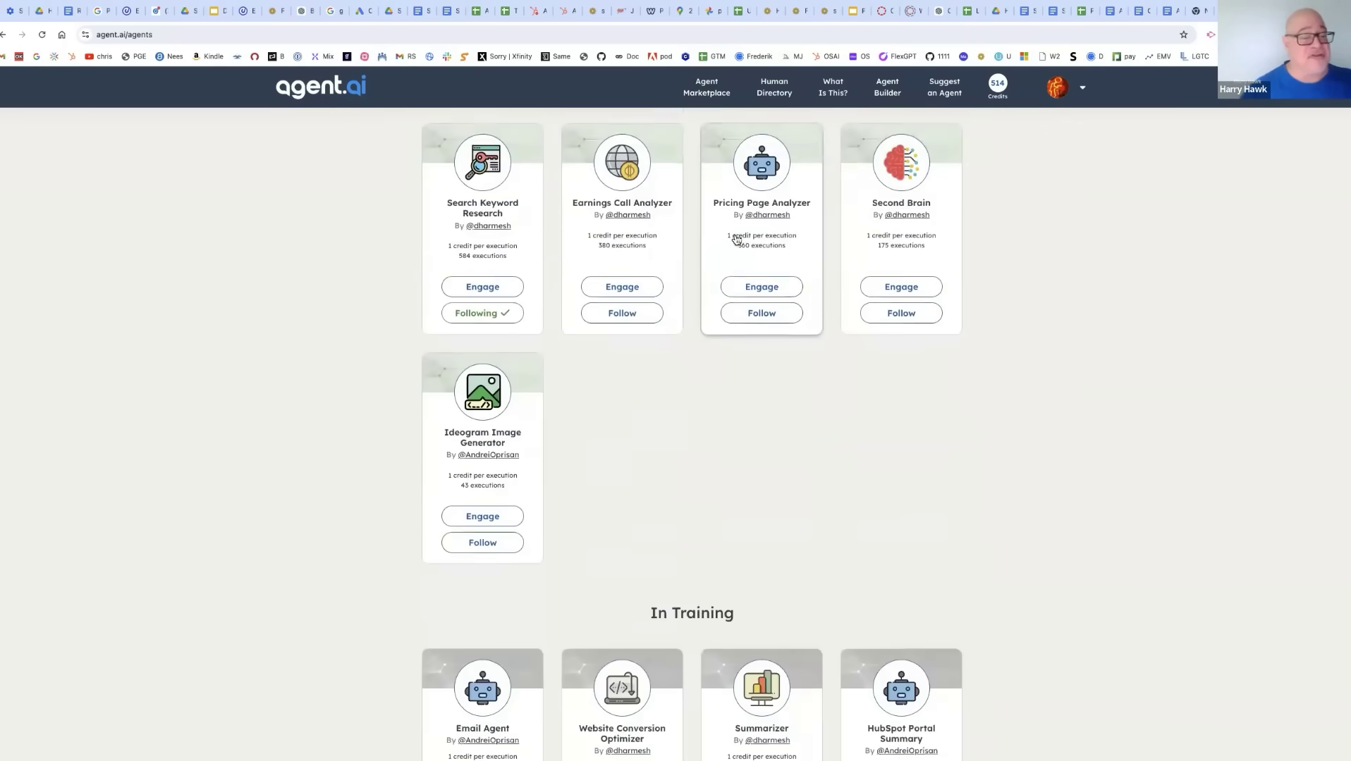
{"action": "scroll", "coordinate": [742, 270], "scroll_direction": "up", "scroll_amount": 10}
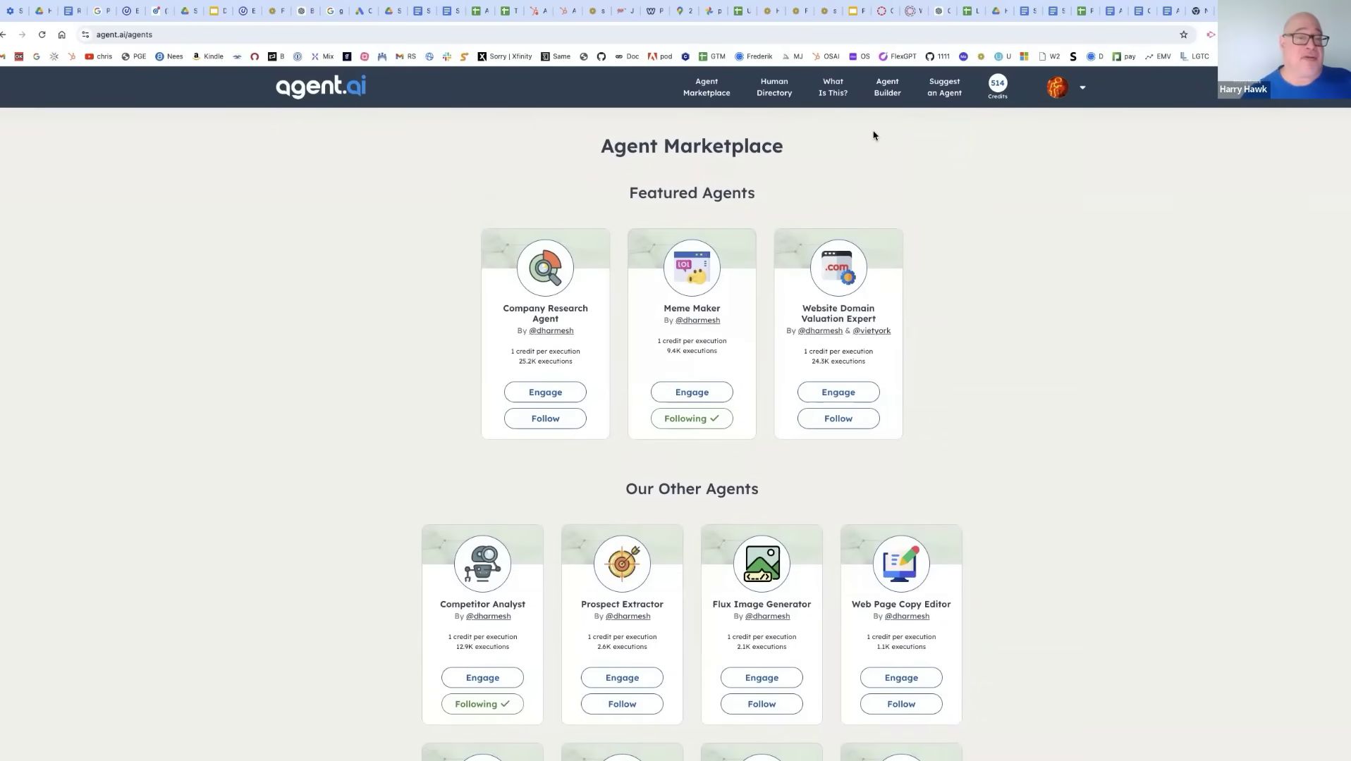
{"action": "left_click", "coordinate": [839, 97]}
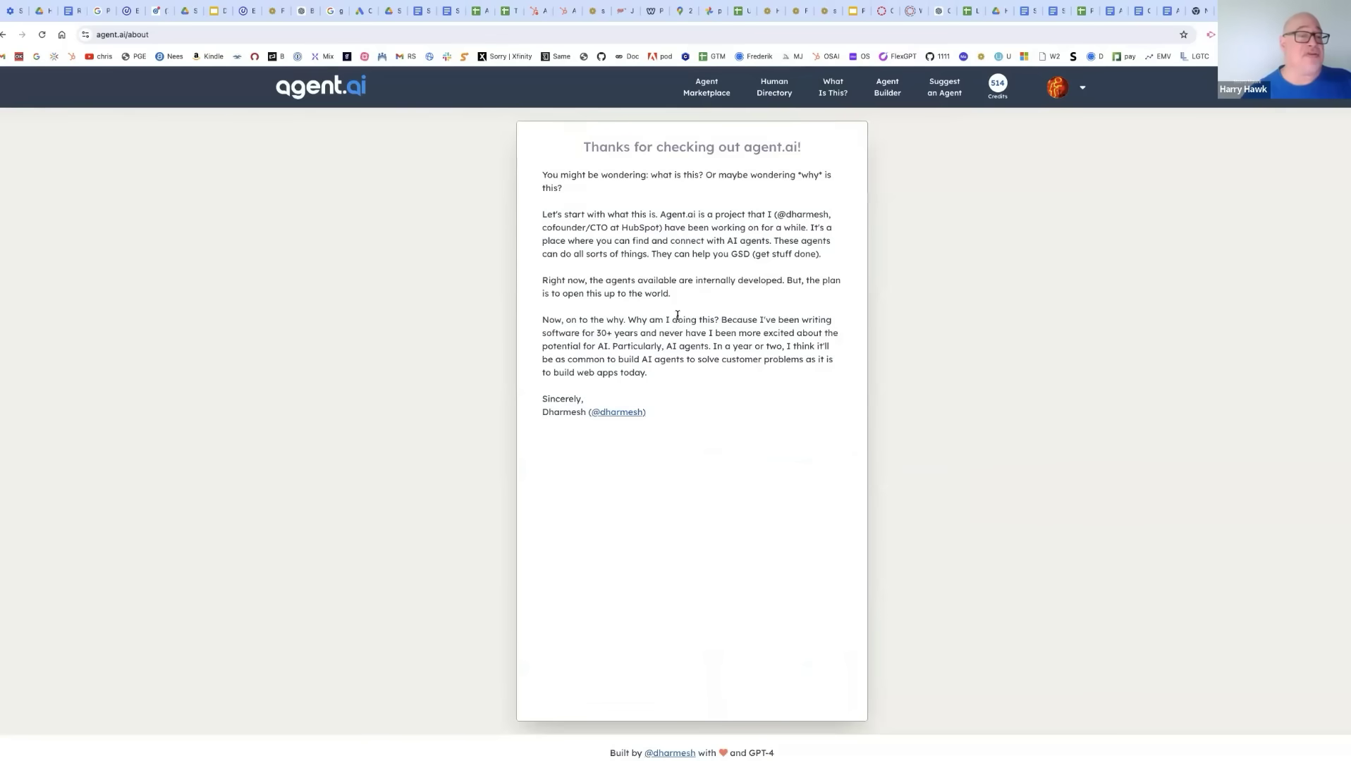
{"action": "triple_click", "coordinate": [543, 222]}
{"action": "left_click_drag", "start_coordinate": [547, 399], "coordinate": [707, 437]}
{"action": "left_click", "coordinate": [707, 436]}
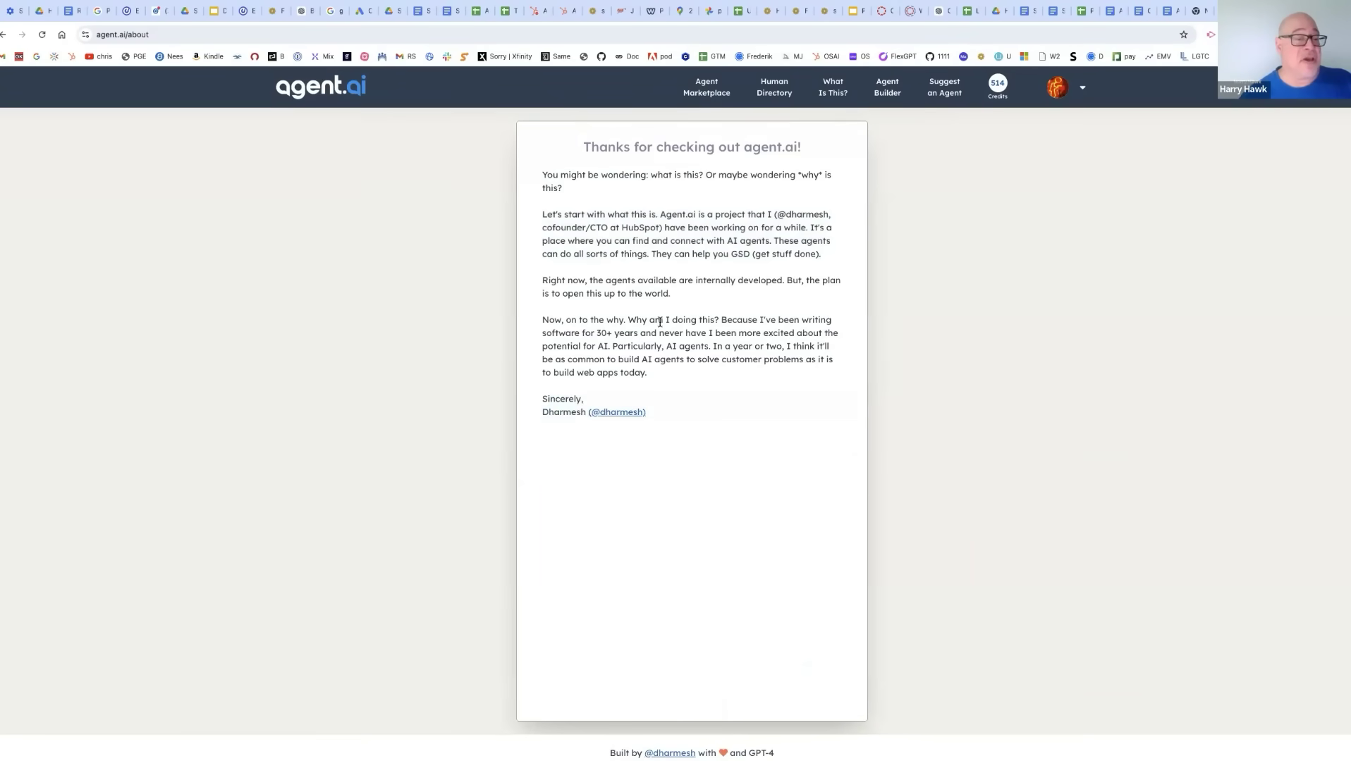
{"action": "left_click", "coordinate": [700, 101]}
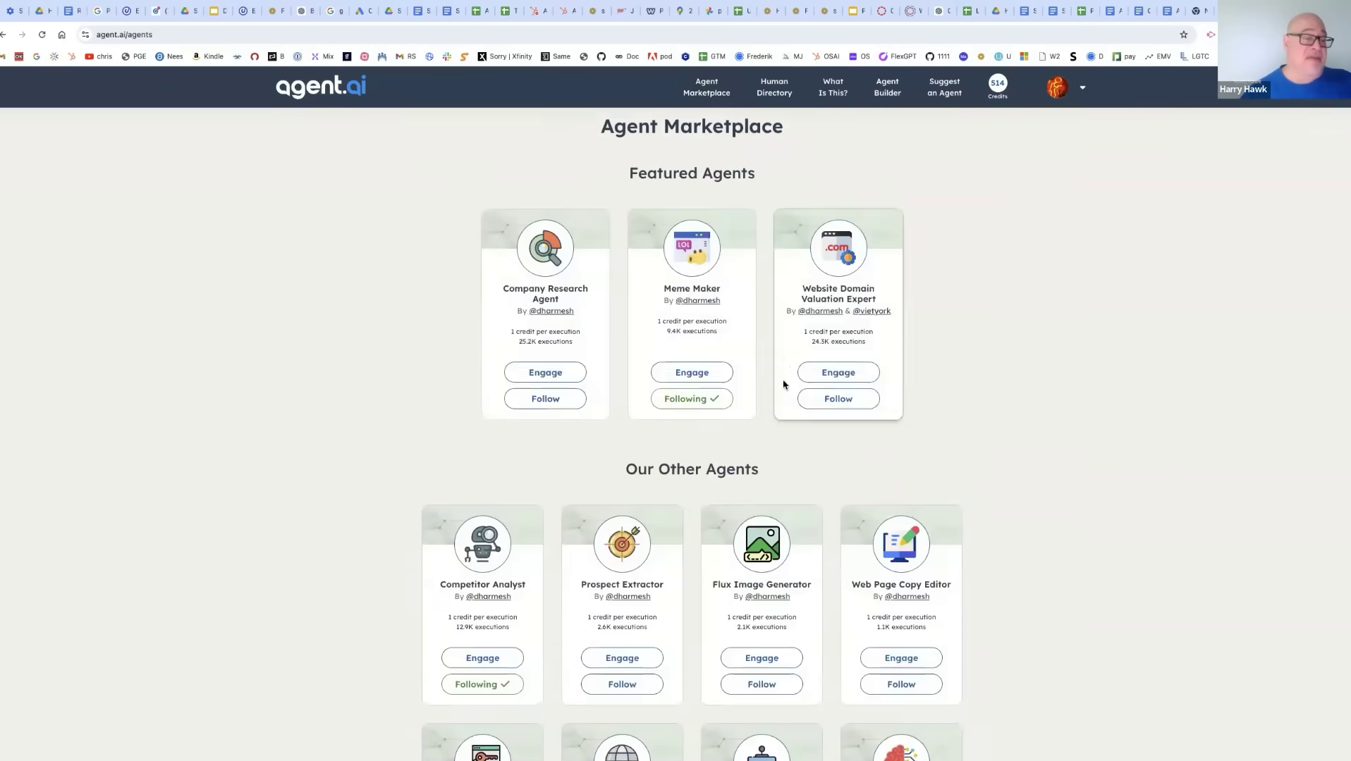
{"action": "scroll", "coordinate": [783, 384], "scroll_direction": "down", "scroll_amount": 3}
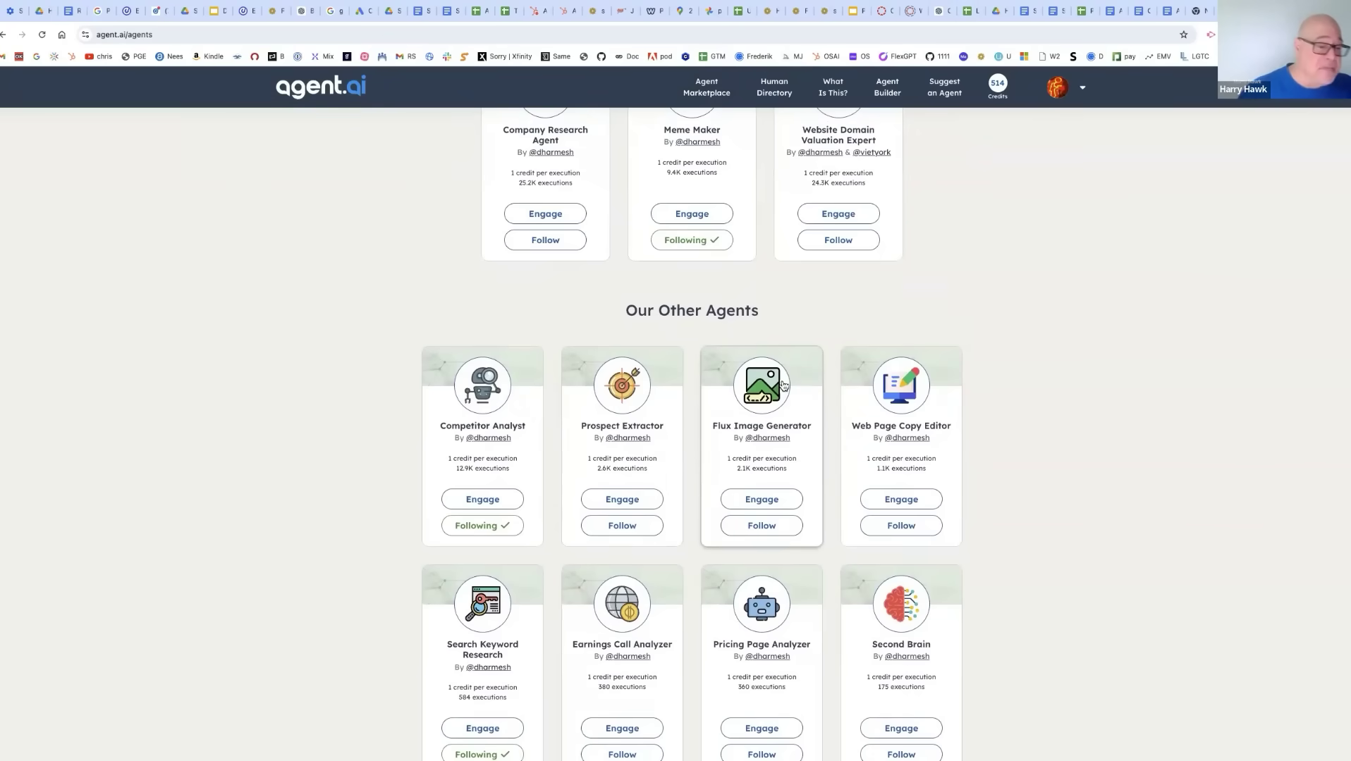
{"action": "scroll", "coordinate": [783, 384], "scroll_direction": "down", "scroll_amount": 7}
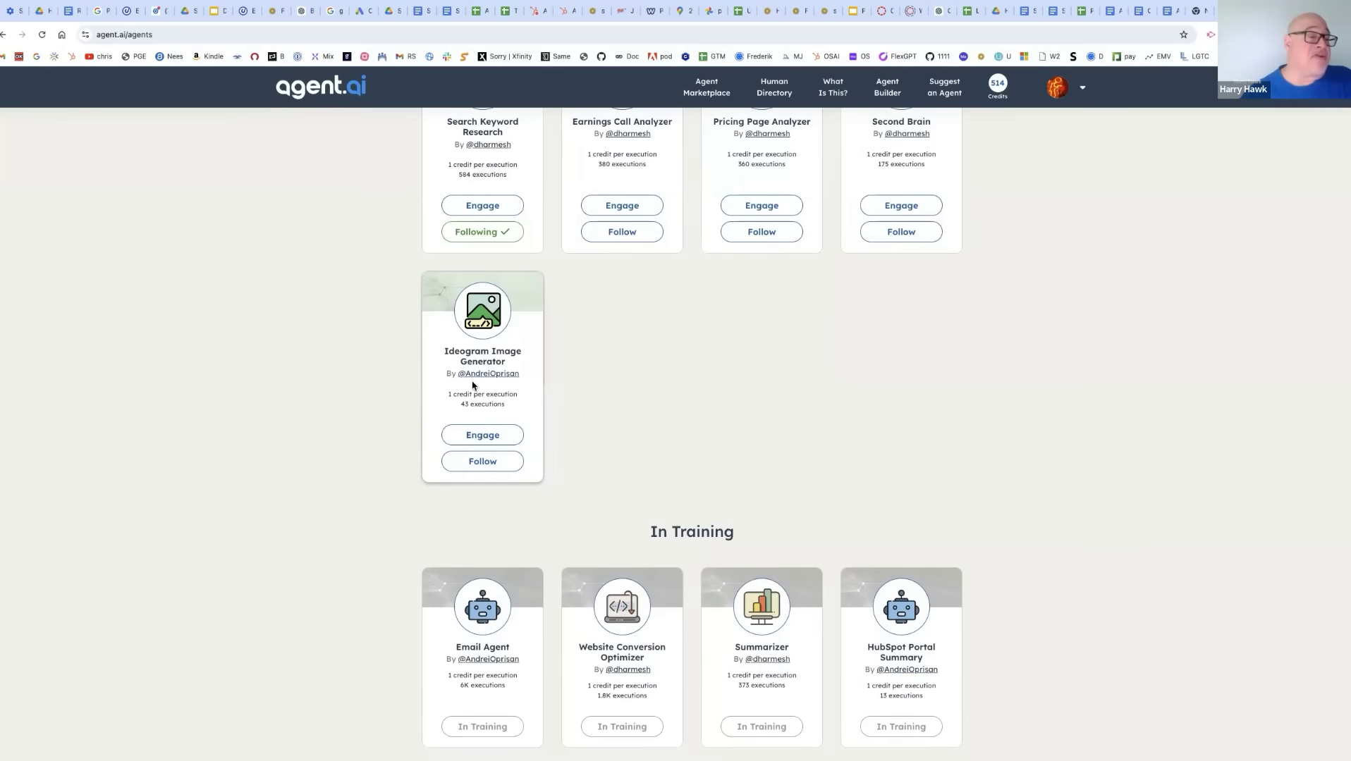
Run the Ideogram Image Generator with the description 'Panda dancing' and scroll through the generated image
{"action": "left_click", "coordinate": [490, 443]}
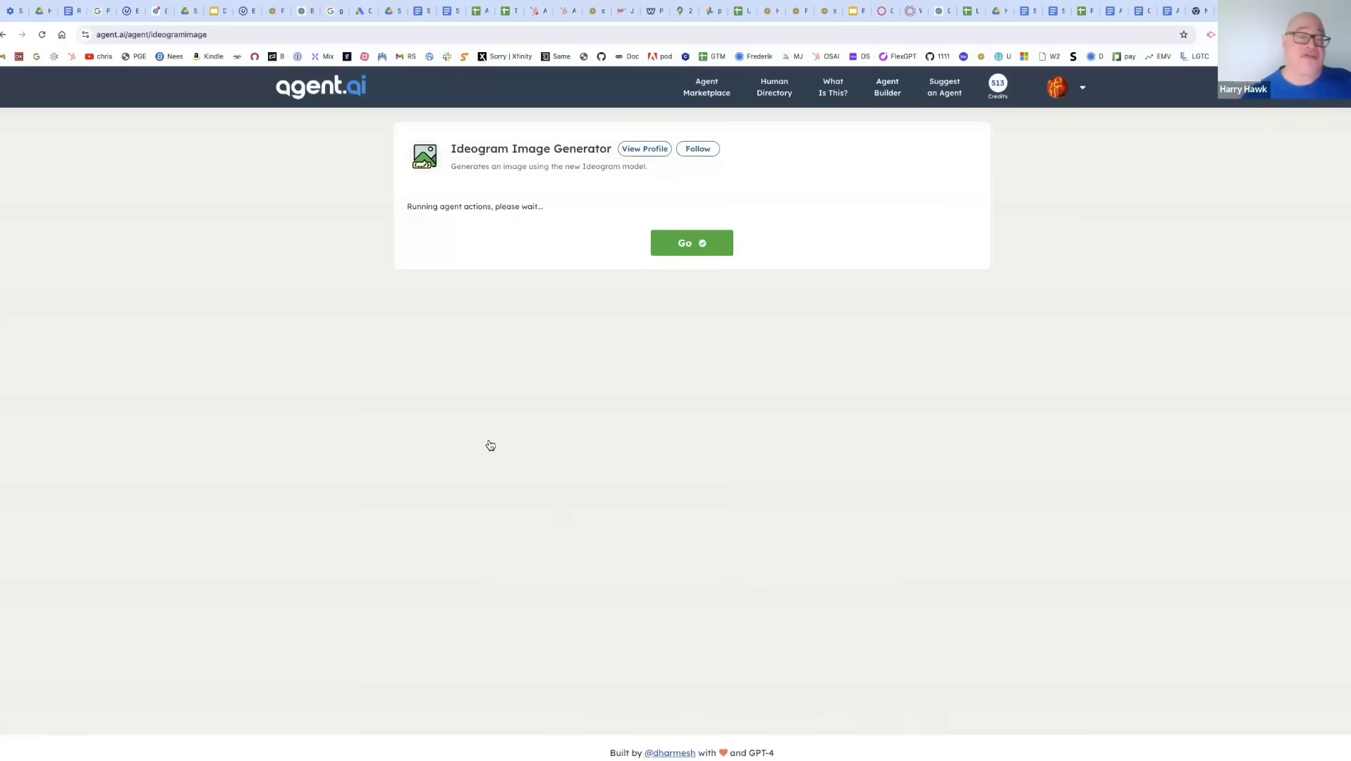
{"action": "left_click", "coordinate": [482, 228]}
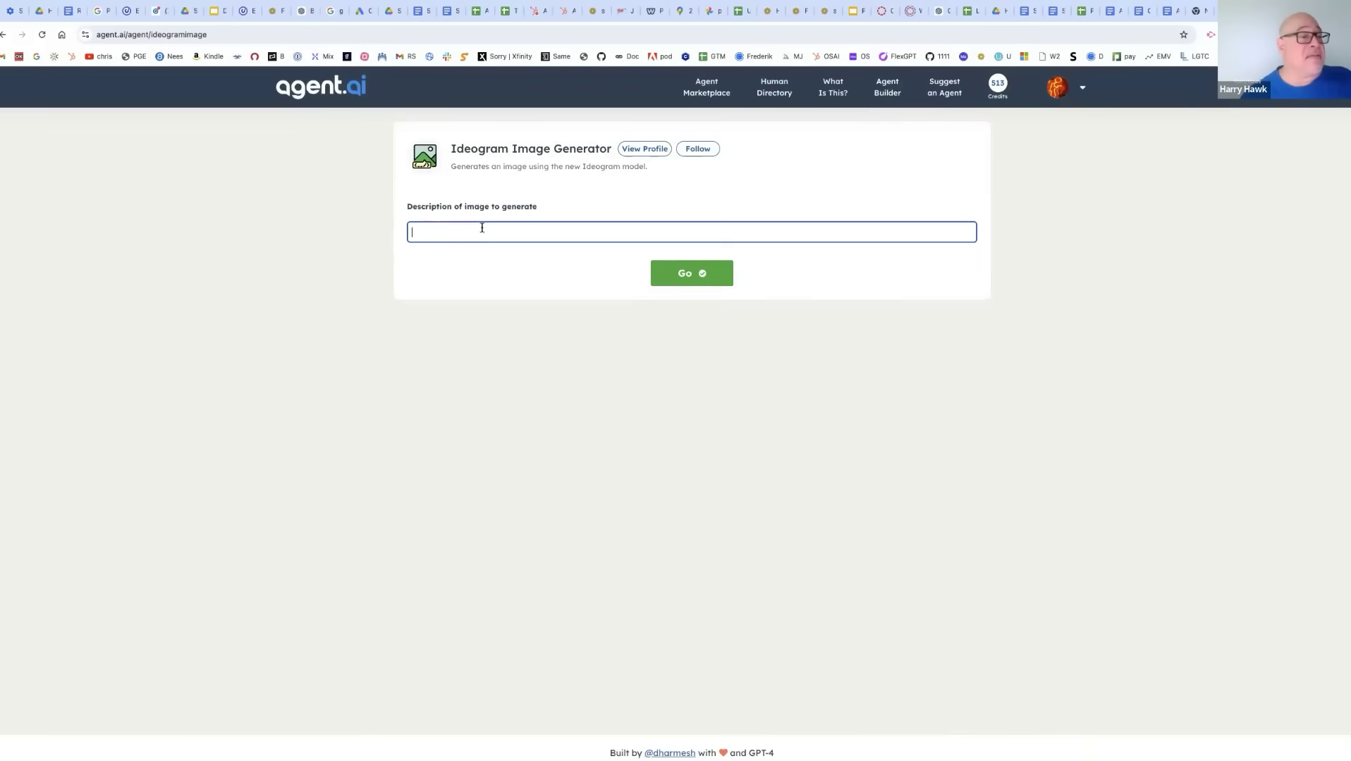
{"action": "type", "text": "Panda dancing"}
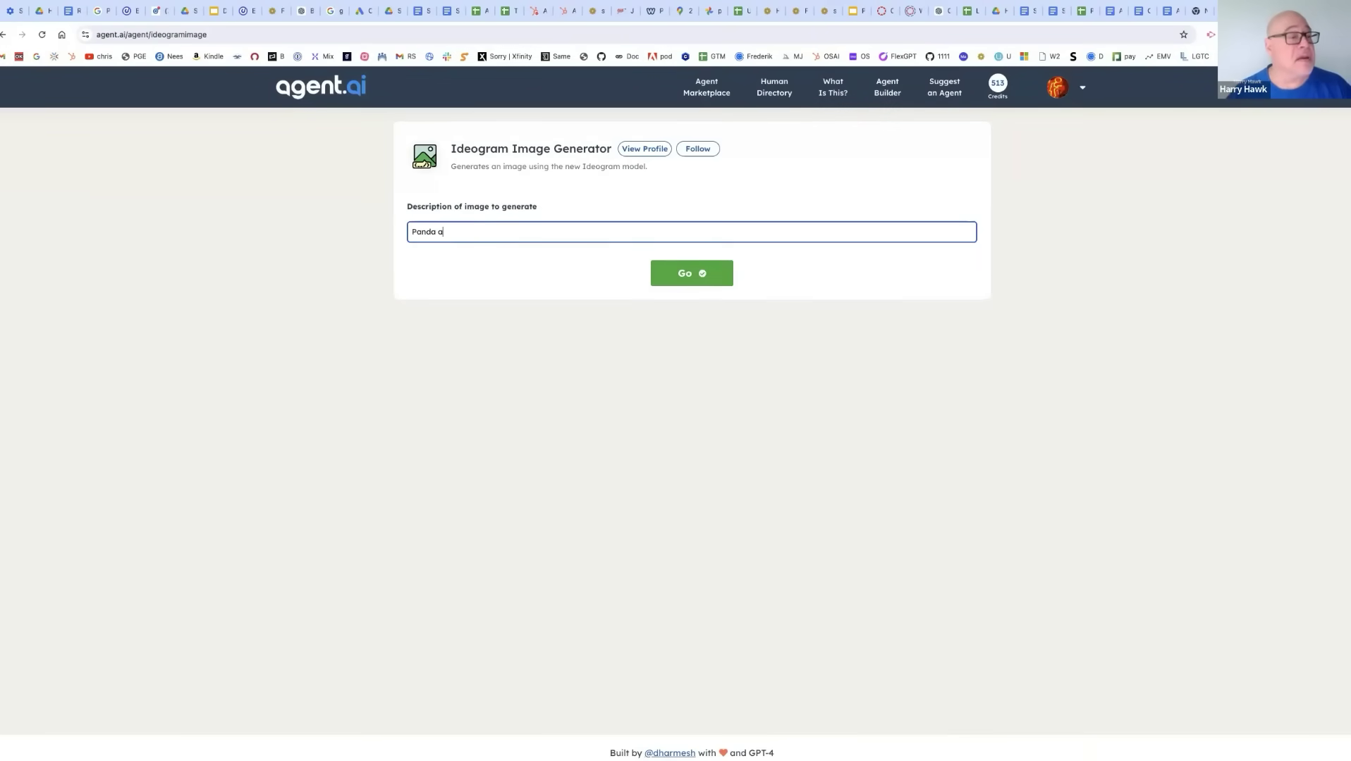
{"action": "left_click", "coordinate": [683, 276]}
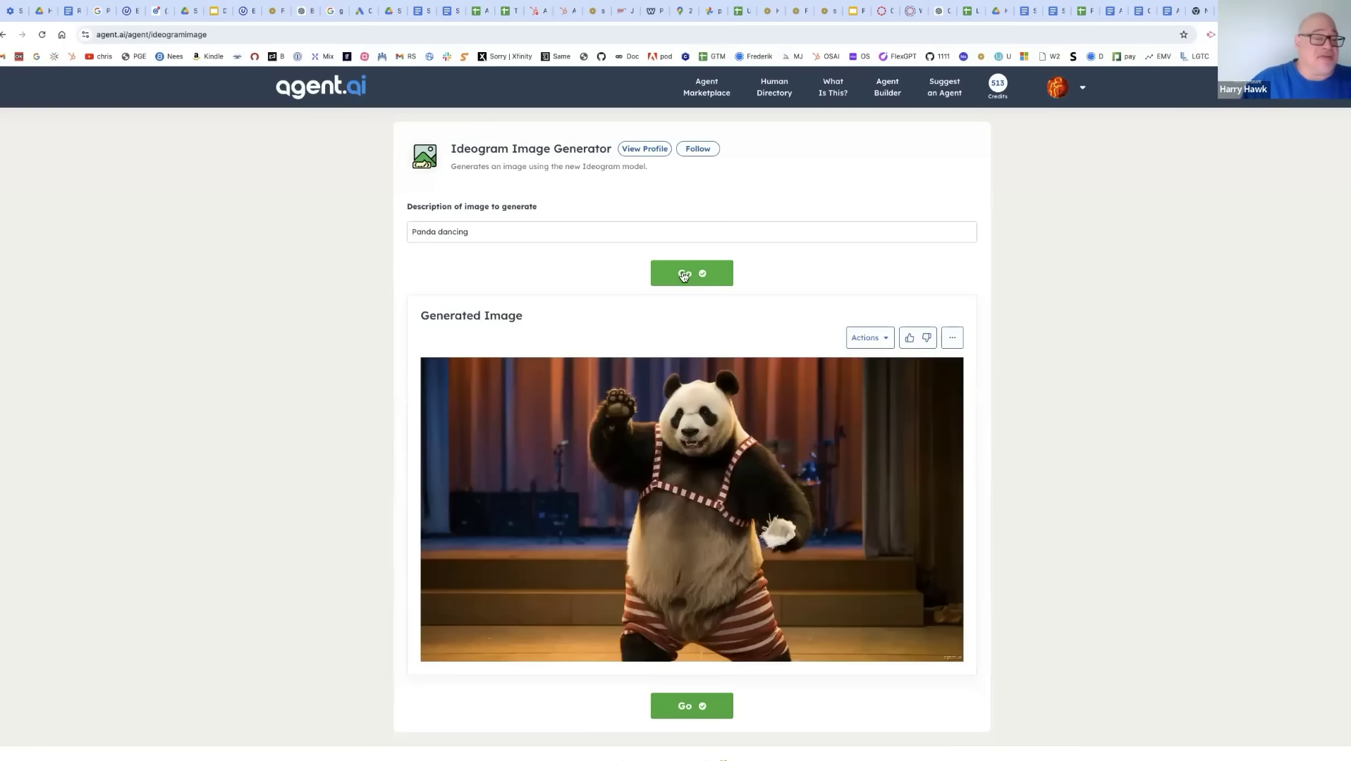
{"action": "scroll", "coordinate": [685, 283], "scroll_direction": "down", "scroll_amount": 1}
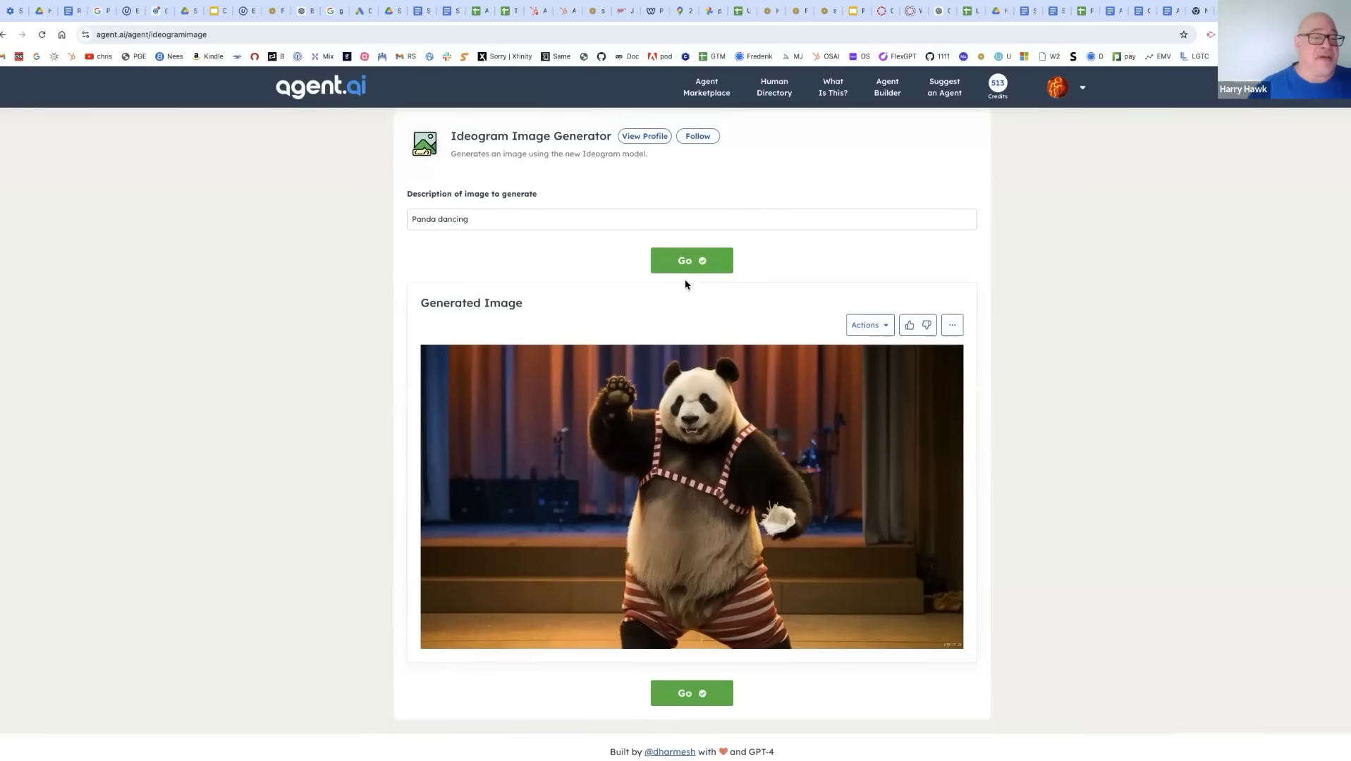
{"action": "scroll", "coordinate": [691, 296], "scroll_direction": "down", "scroll_amount": 1}
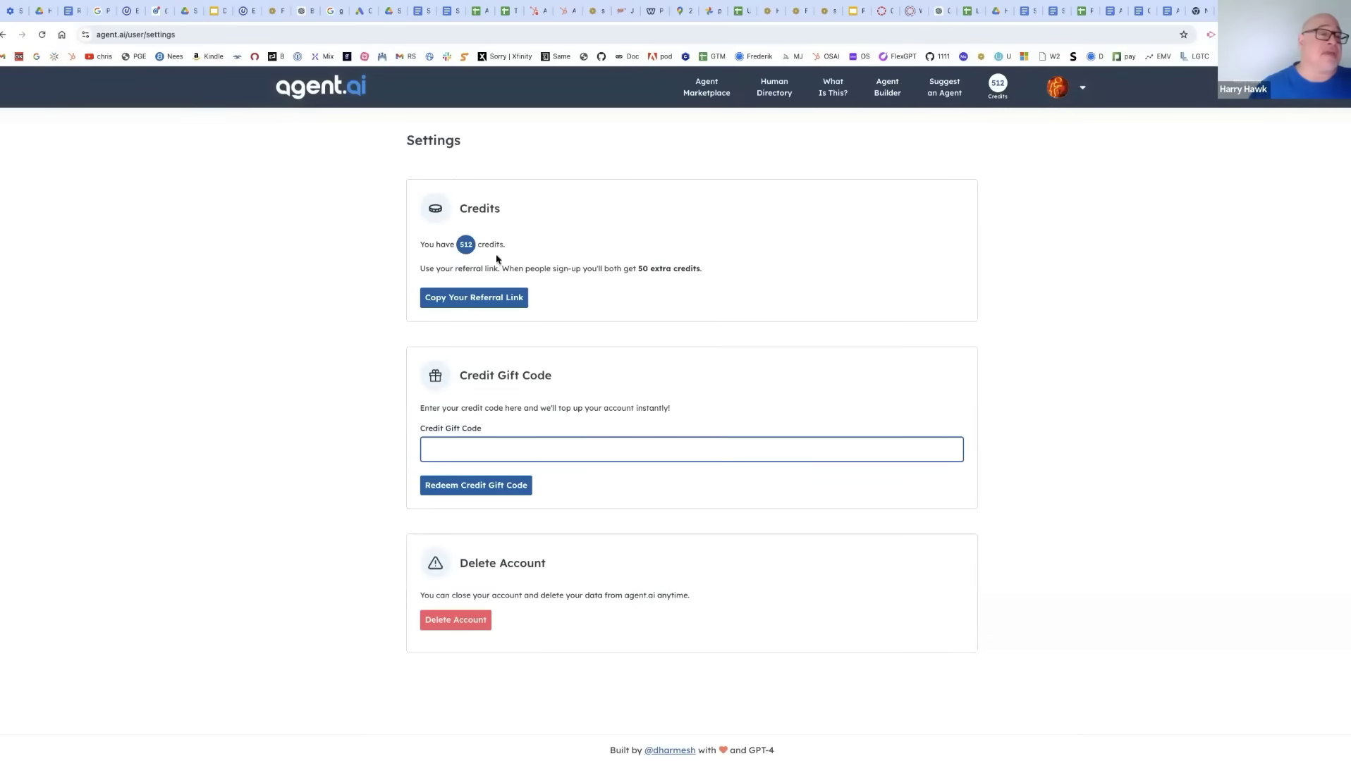
Highlight the 512-credit balance, copy the referral link, and return to the Agent Marketplace
{"action": "left_click_drag", "start_coordinate": [422, 244], "coordinate": [552, 249]}
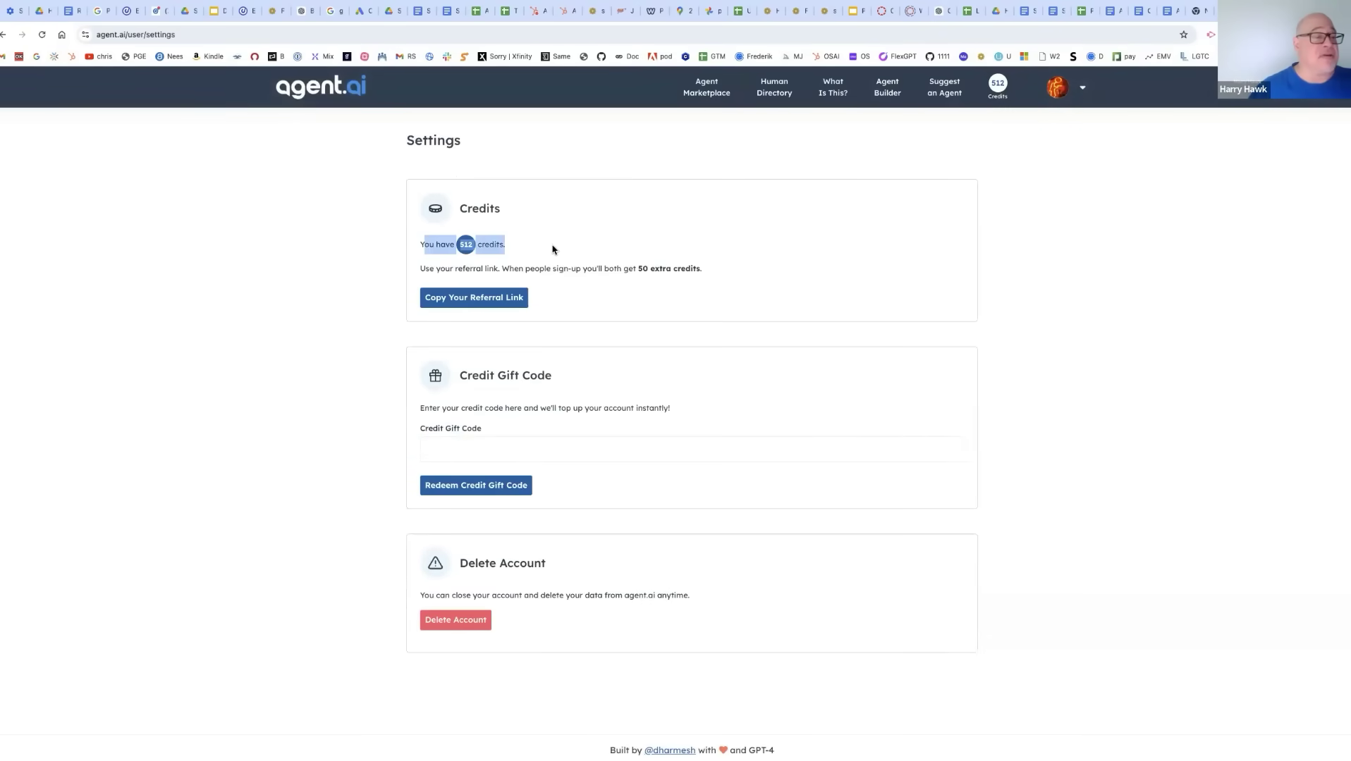
{"action": "left_click", "coordinate": [494, 299]}
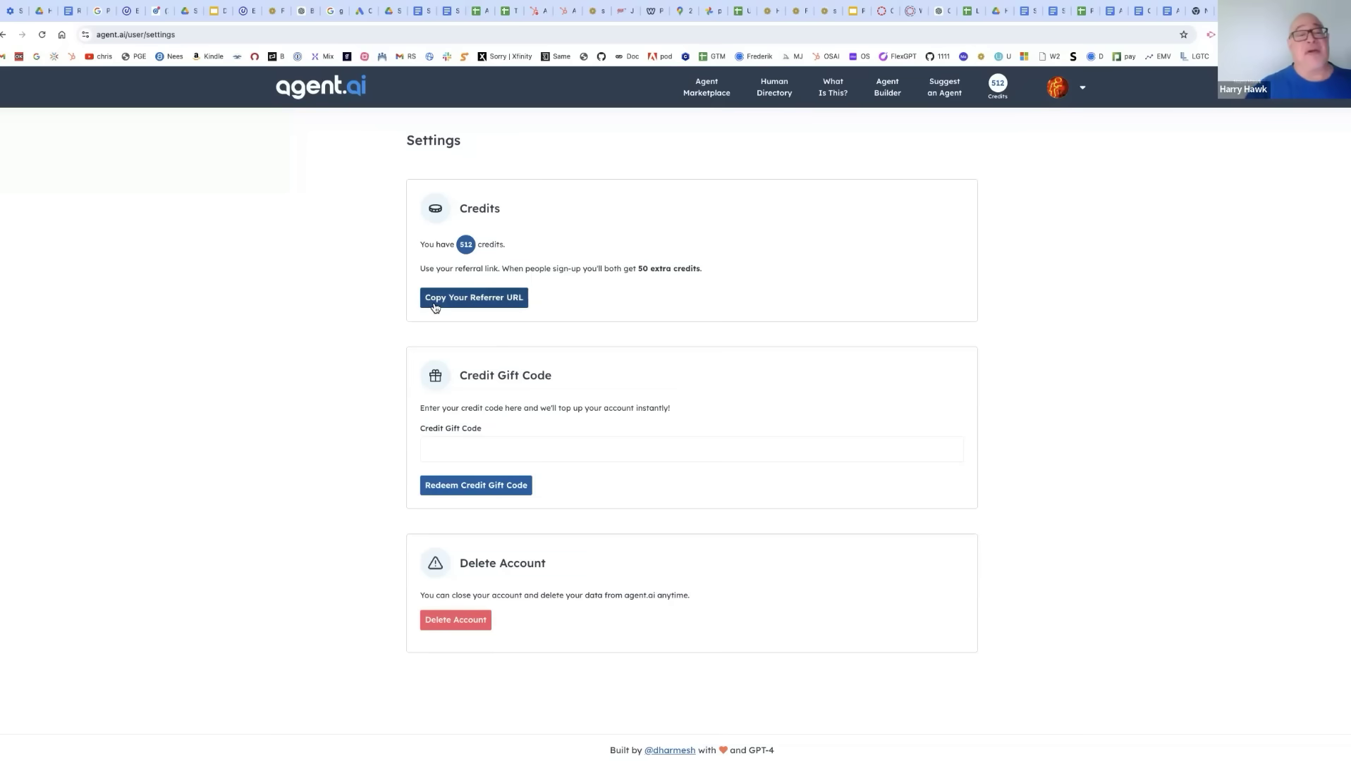
{"action": "left_click", "coordinate": [702, 107]}
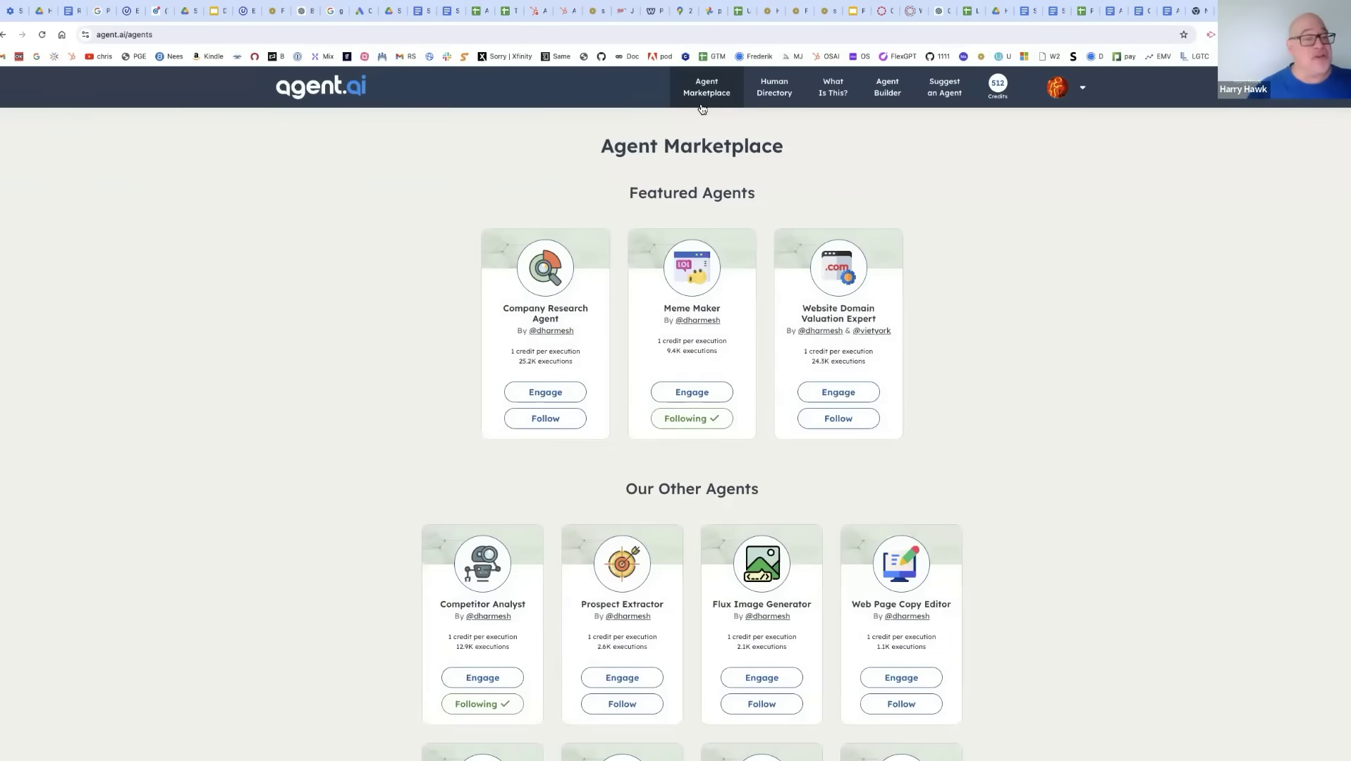
{"action": "scroll", "coordinate": [670, 184], "scroll_direction": "down", "scroll_amount": 3}
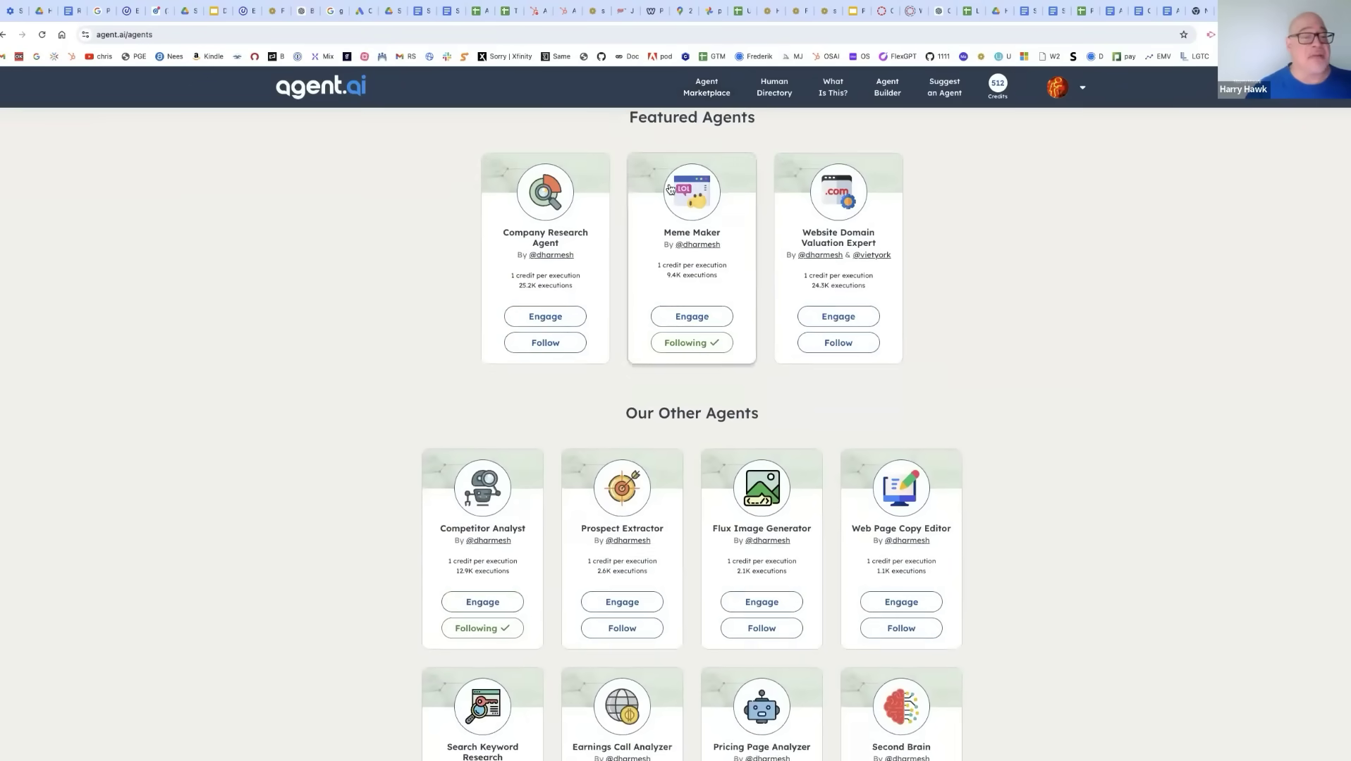
{"action": "scroll", "coordinate": [670, 189], "scroll_direction": "down", "scroll_amount": 8}
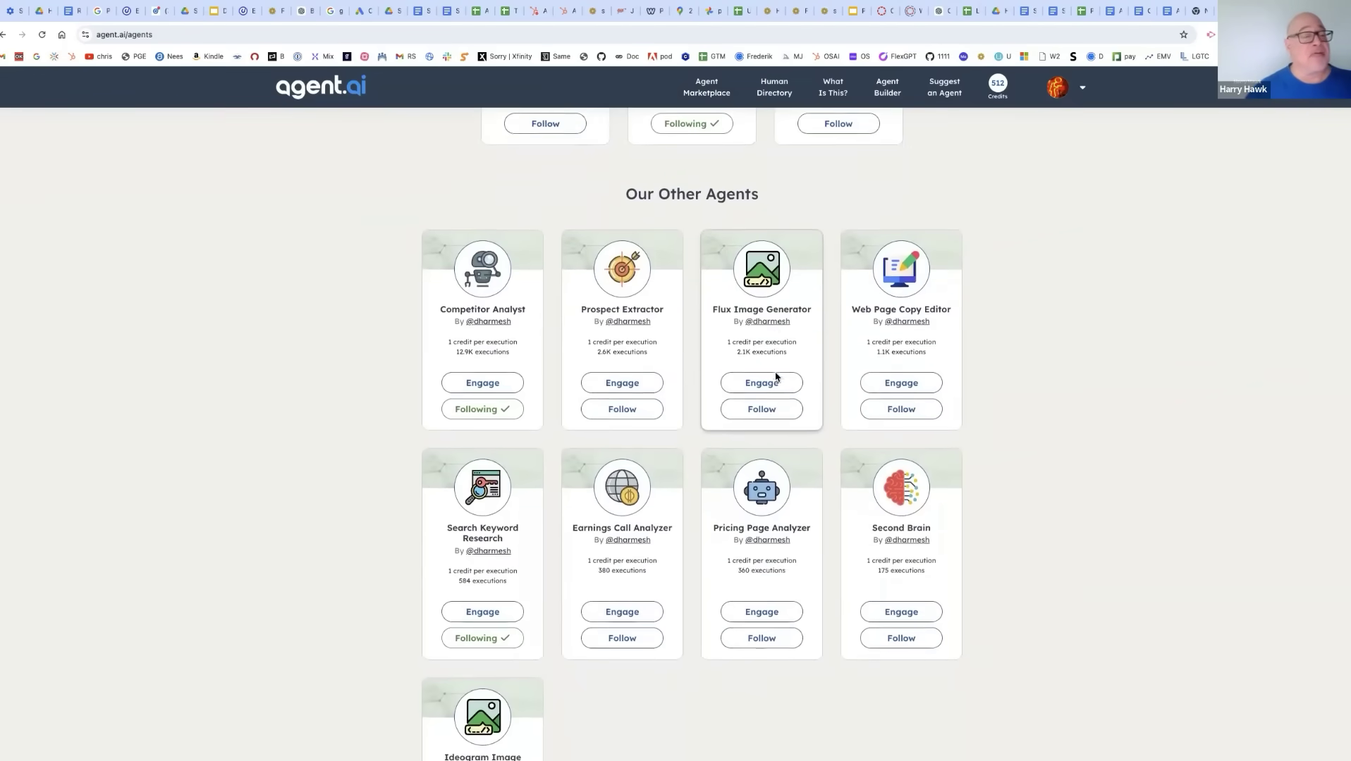
{"action": "scroll", "coordinate": [776, 377], "scroll_direction": "down", "scroll_amount": 20}
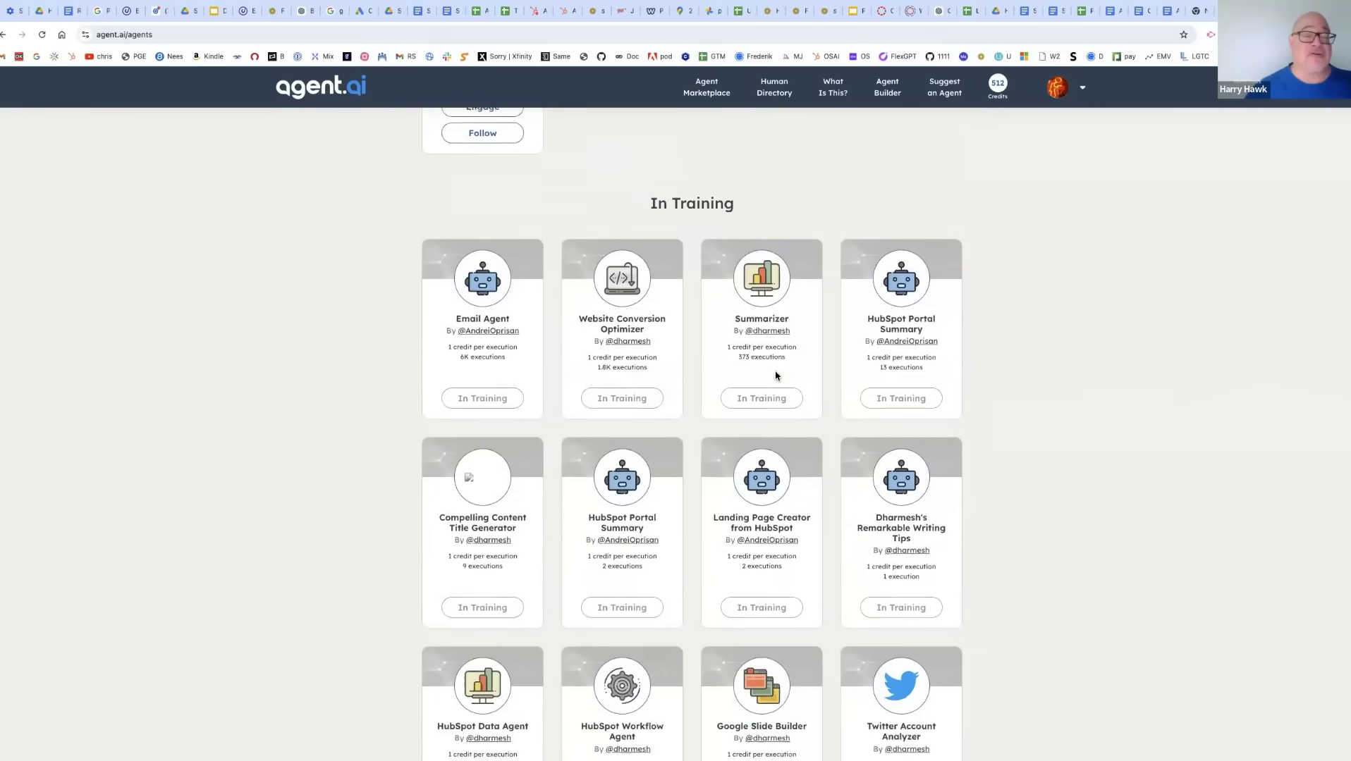
{"action": "scroll", "coordinate": [776, 375], "scroll_direction": "down", "scroll_amount": 5}
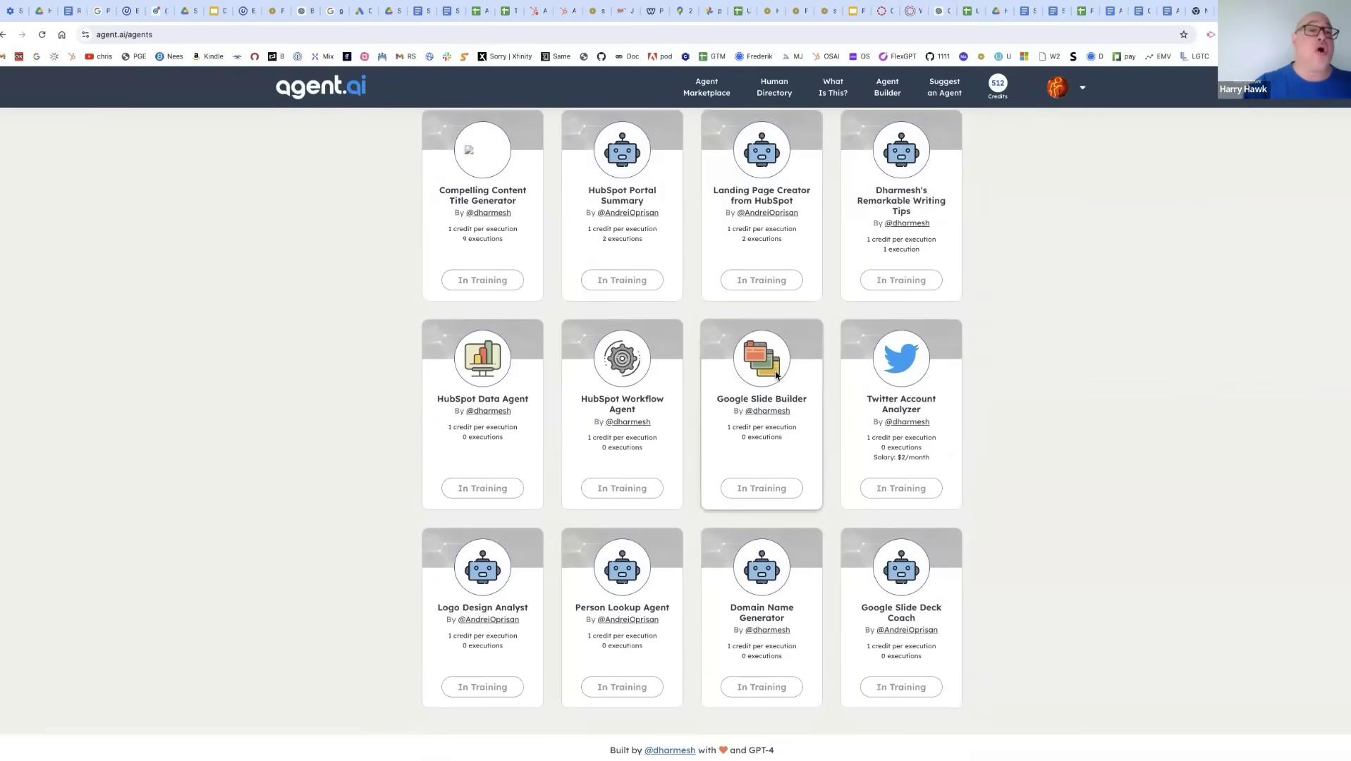